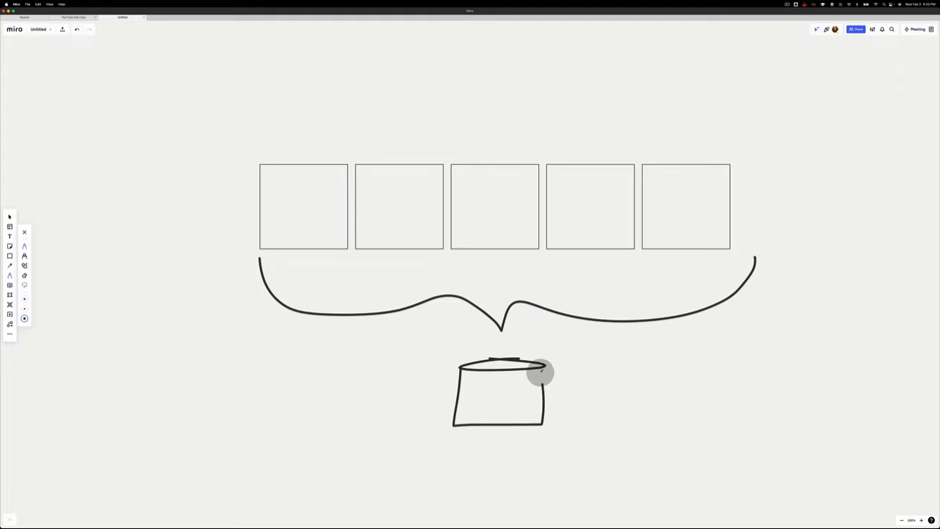
Step: Fill the container sketch below the brace with several roughly horizontal pen lines, like stacked contents
left_click_drag(460, 380, 526, 379)
mouse_move(459, 391)
left_mouse_down()
mouse_move(527, 393)
mouse_move(531, 403)
left_mouse_up()
left_click_drag(455, 412, 530, 411)
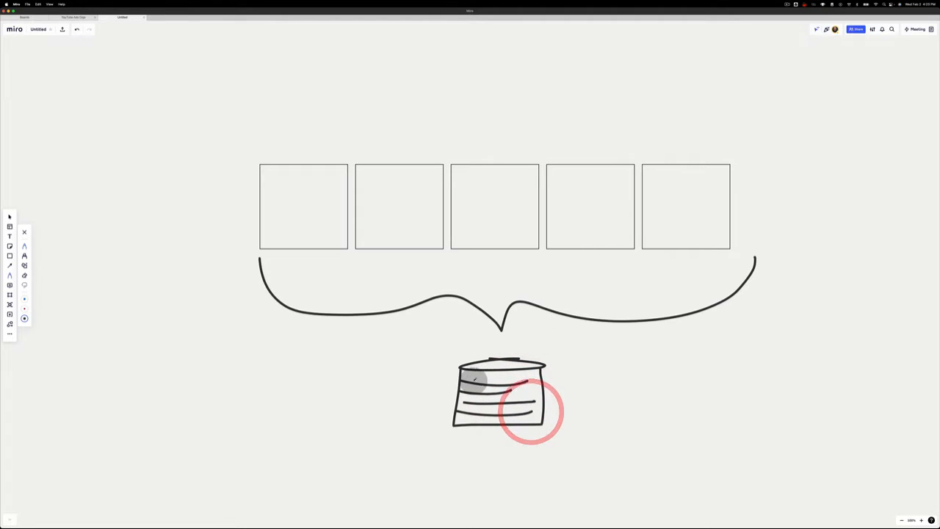
left_click_drag(470, 380, 537, 377)
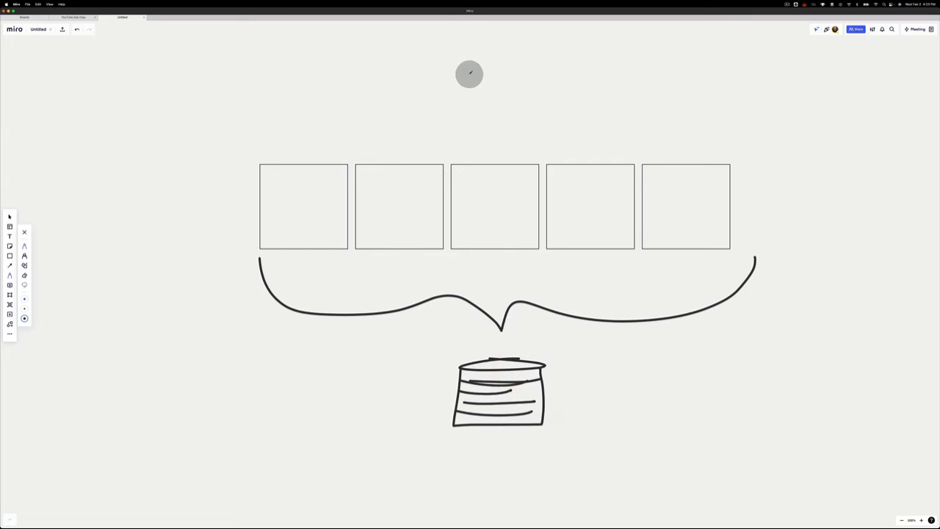
Step: Draw a zigzag stroke above the row of boxes and five lines fanning out from it toward the boxes
left_click_drag(457, 80, 512, 59)
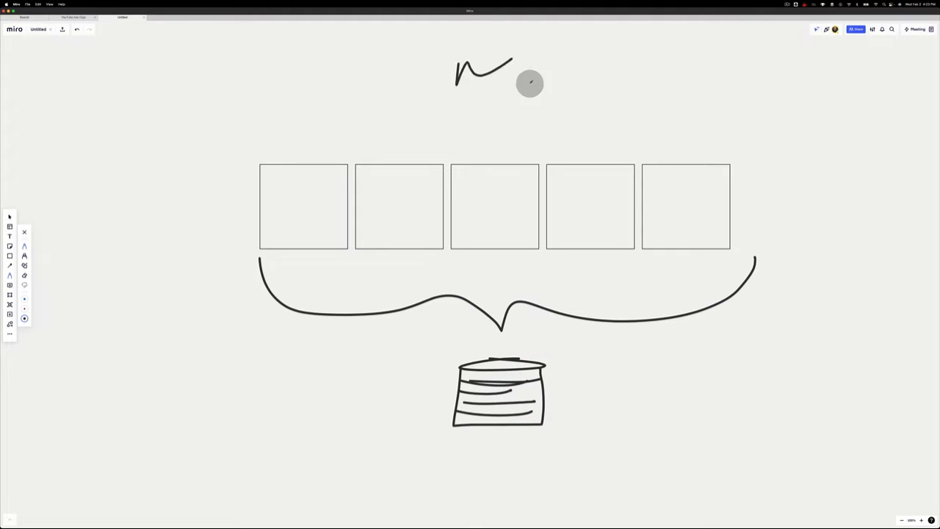
left_click_drag(537, 98, 536, 96)
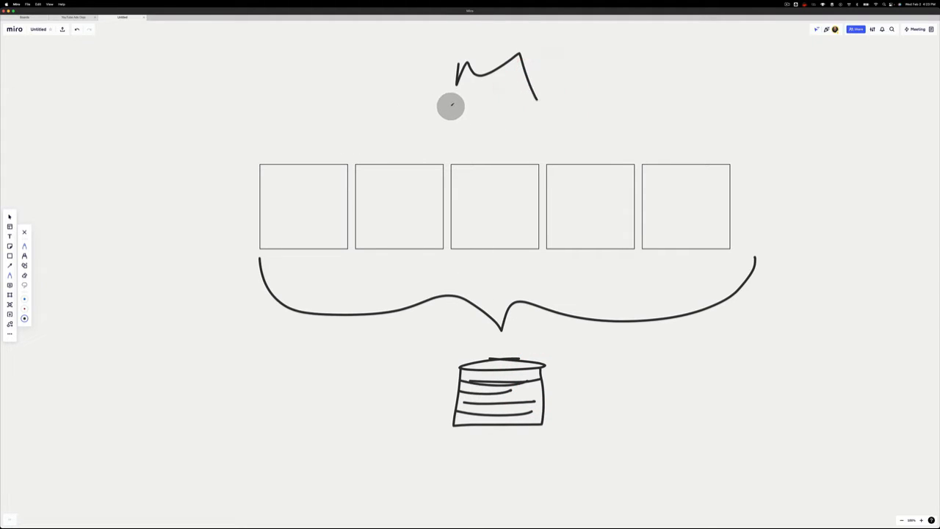
mouse_move(437, 103)
left_mouse_down()
mouse_move(339, 144)
mouse_move(419, 153)
left_mouse_up()
left_click_drag(499, 101, 499, 156)
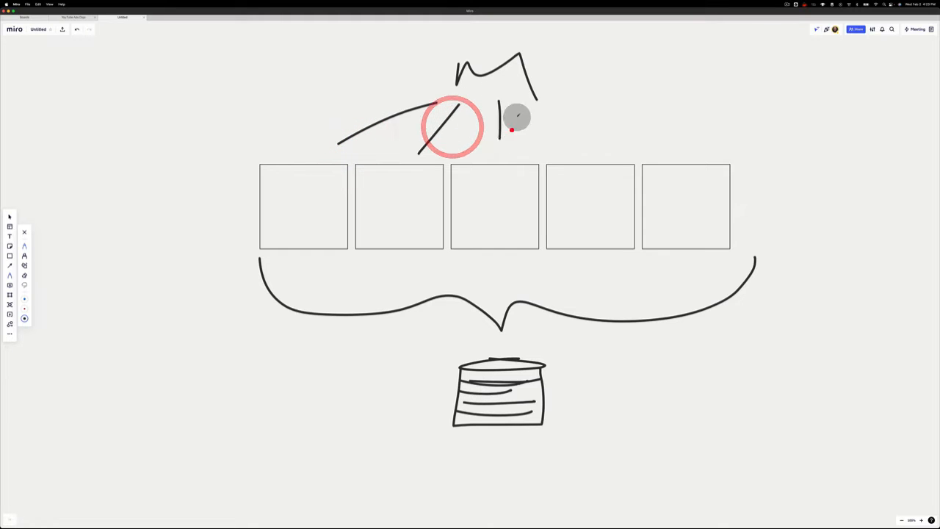
left_click_drag(546, 93, 609, 159)
left_click_drag(604, 101, 682, 161)
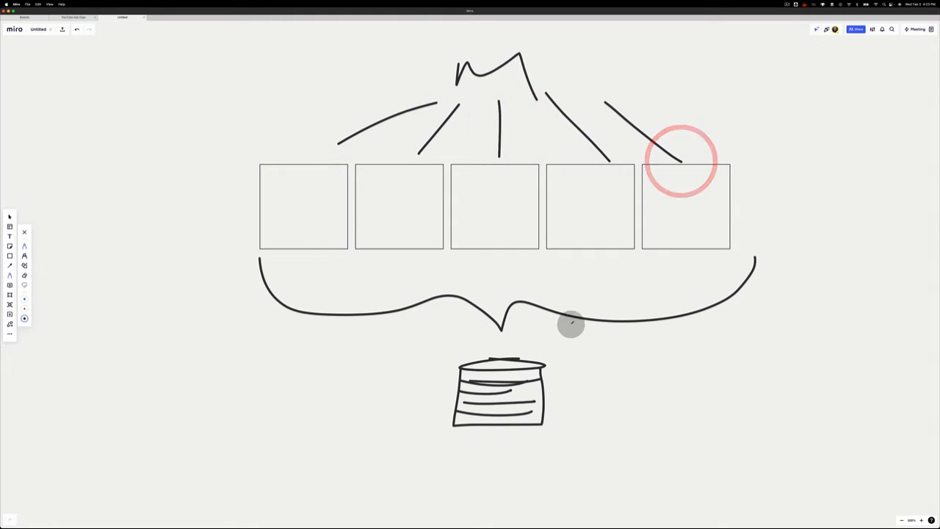
Step: Add the two-line text "Custom Audience In Facebook Video Views that are thru Play", enlarge it and place it beside the container sketch
key("t")
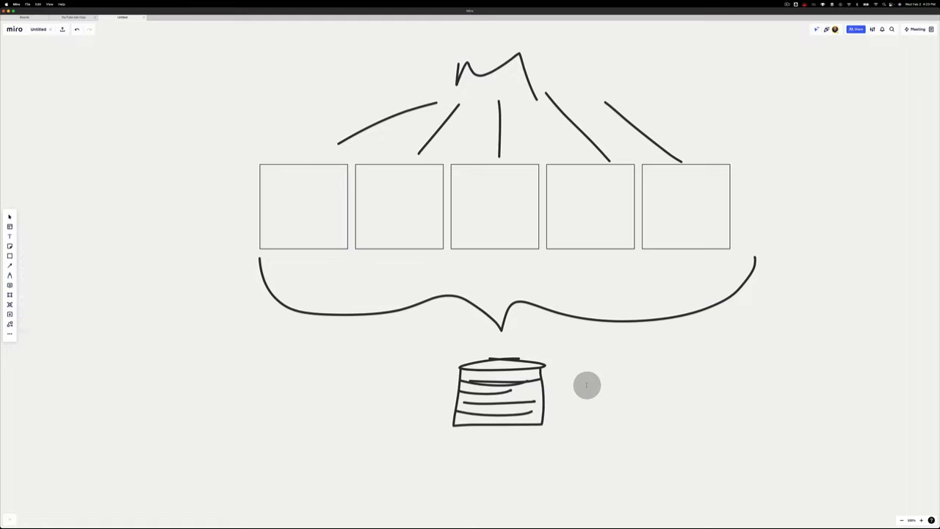
left_click(586, 385)
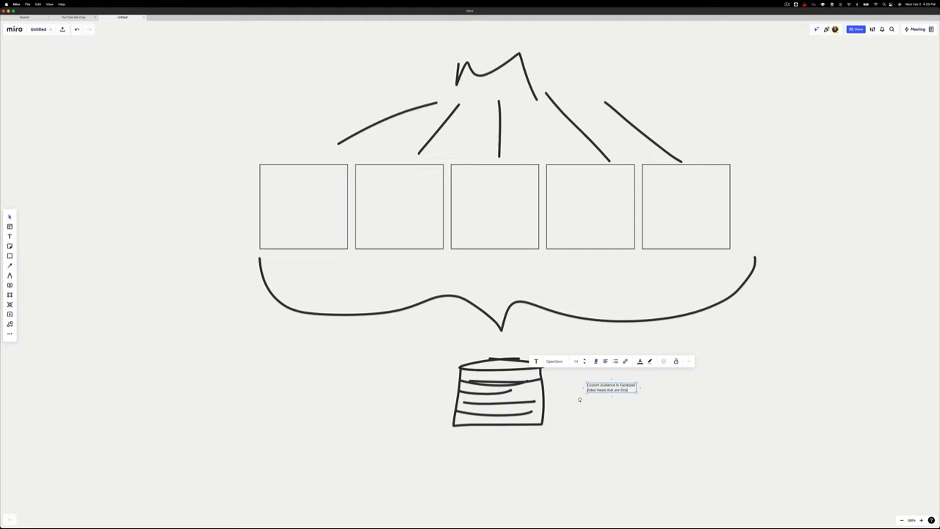
left_click_drag(614, 387, 734, 421)
left_click(765, 403)
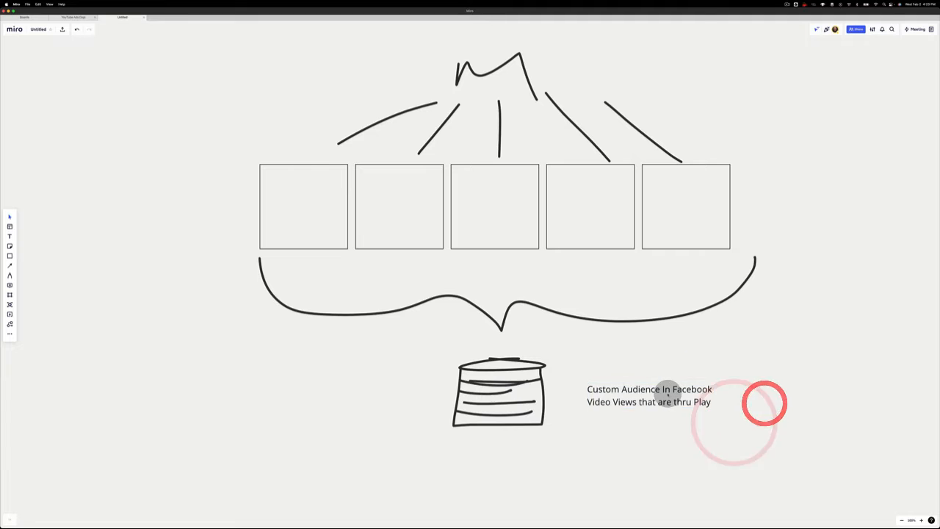
left_click_drag(667, 392, 637, 378)
left_click(636, 378)
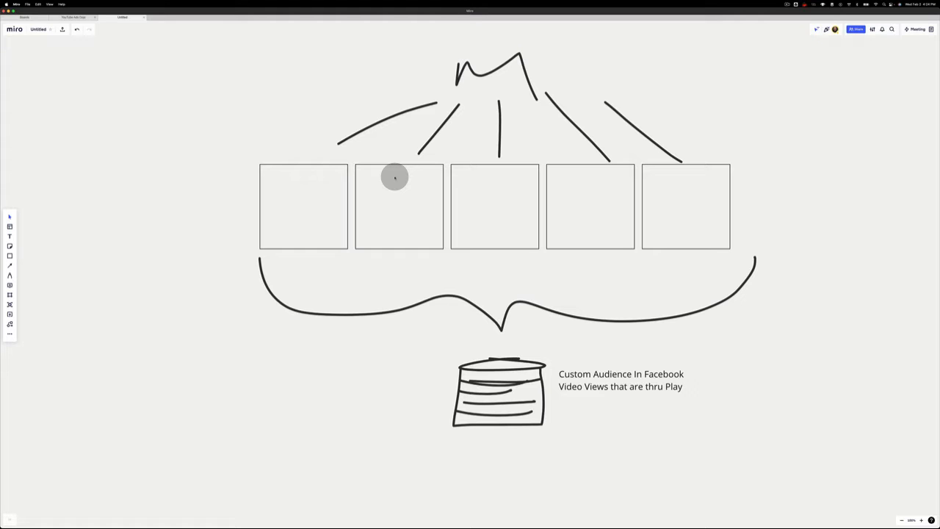
Step: Handwrite the number 3 inside each of the five boxes with the pen
scroll(395, 177, "down", 1)
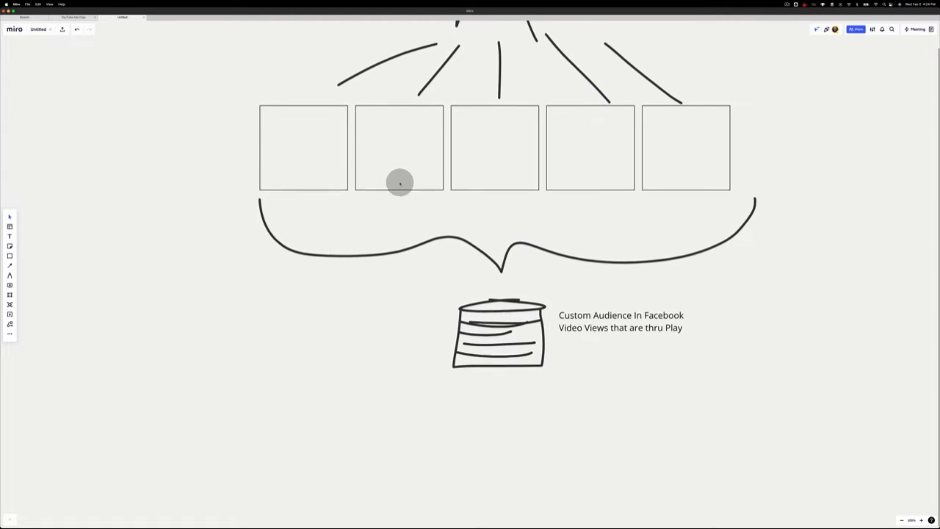
key("p")
scroll(401, 183, "up", 1)
scroll(401, 183, "up", 1)
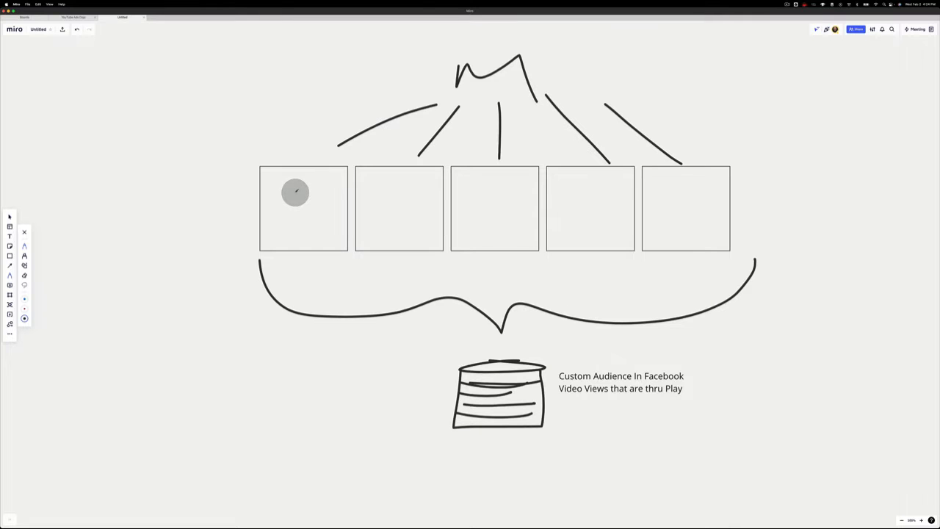
left_click_drag(296, 193, 287, 212)
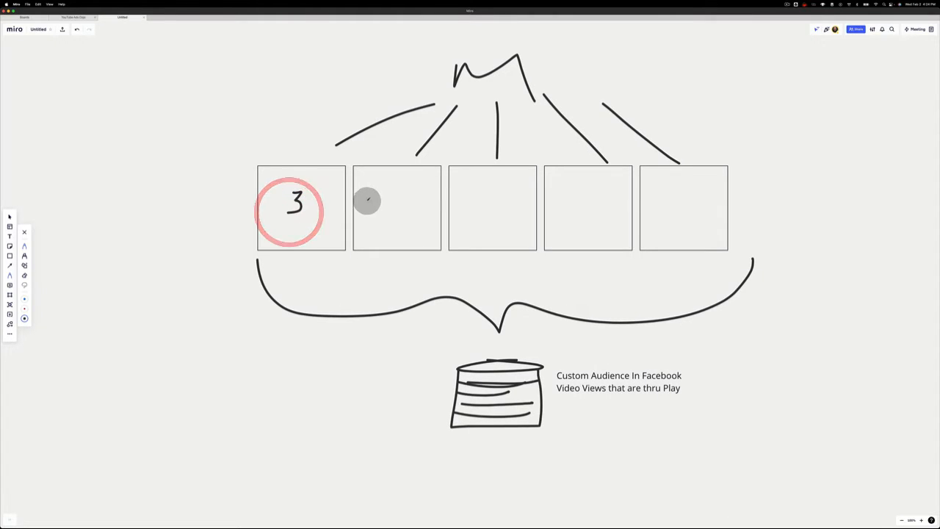
left_click_drag(384, 205, 379, 211)
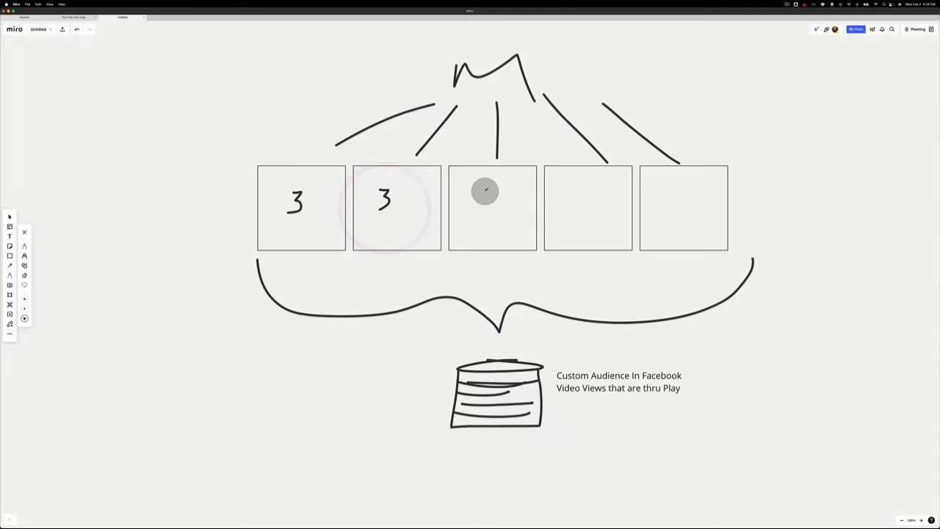
left_click_drag(482, 216, 487, 218)
left_click_drag(581, 190, 573, 213)
left_click_drag(669, 188, 654, 216)
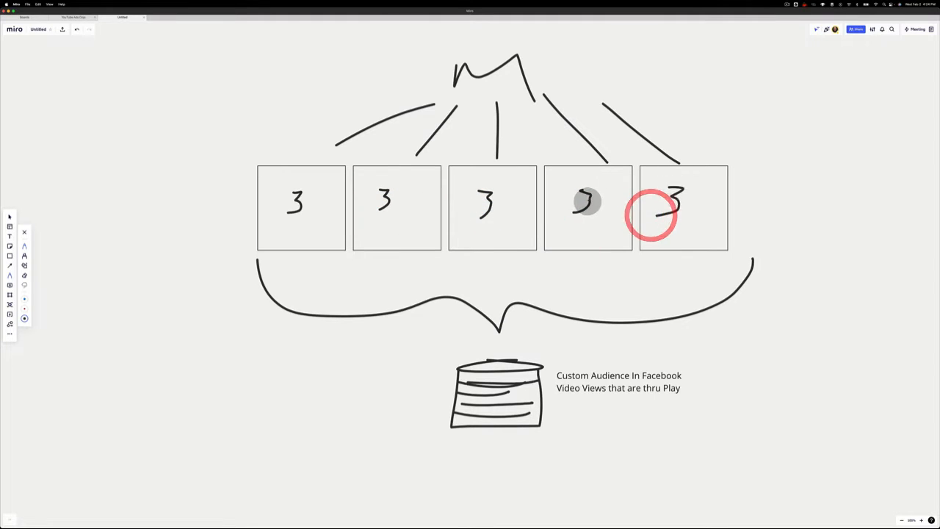
left_click_drag(586, 200, 590, 198)
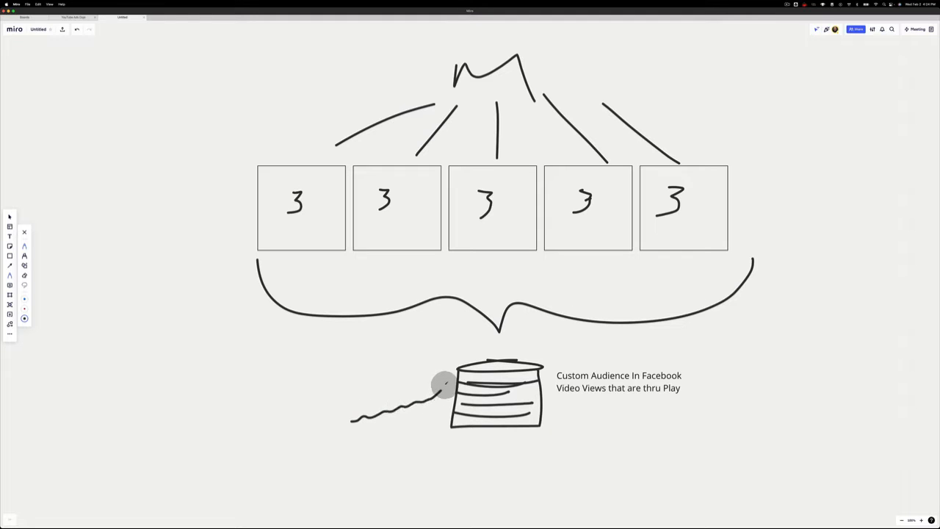
Step: Sketch a rising line chart with axes beside the container, and draw a curved arrow pointing up at the container from below
left_click_drag(444, 382, 442, 384)
mouse_move(357, 373)
left_mouse_down()
mouse_move(350, 416)
mouse_move(439, 424)
left_mouse_up()
scroll(451, 390, "down", 3)
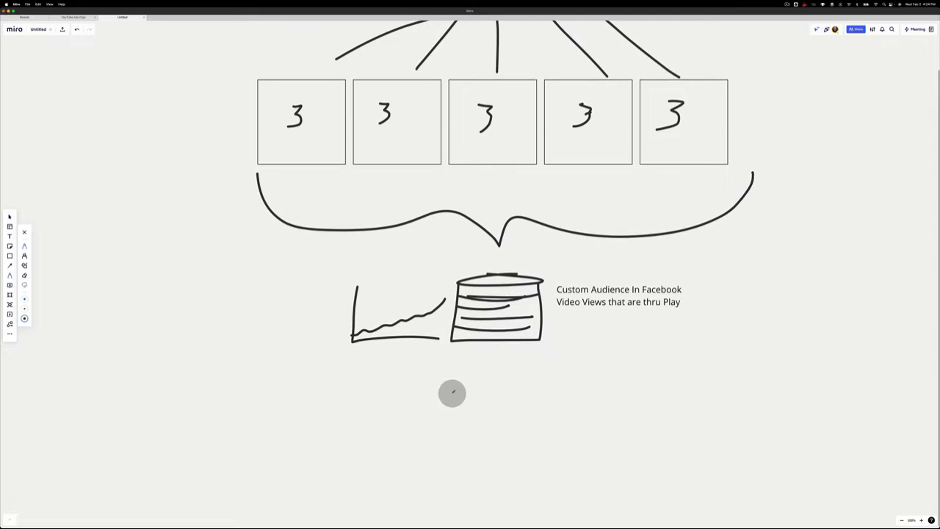
left_click_drag(385, 397, 425, 391)
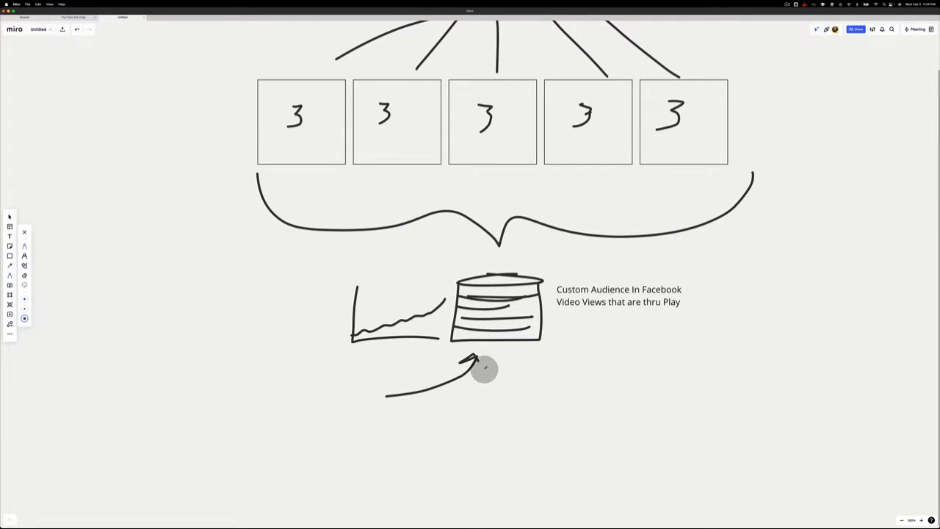
left_click_drag(484, 369, 483, 369)
Step: Draw a box labelled "AD" at the tail of the curved arrow, with a long arrow running from its underside to the right
mouse_move(258, 371)
left_mouse_down()
mouse_move(258, 433)
mouse_move(358, 432)
left_mouse_up()
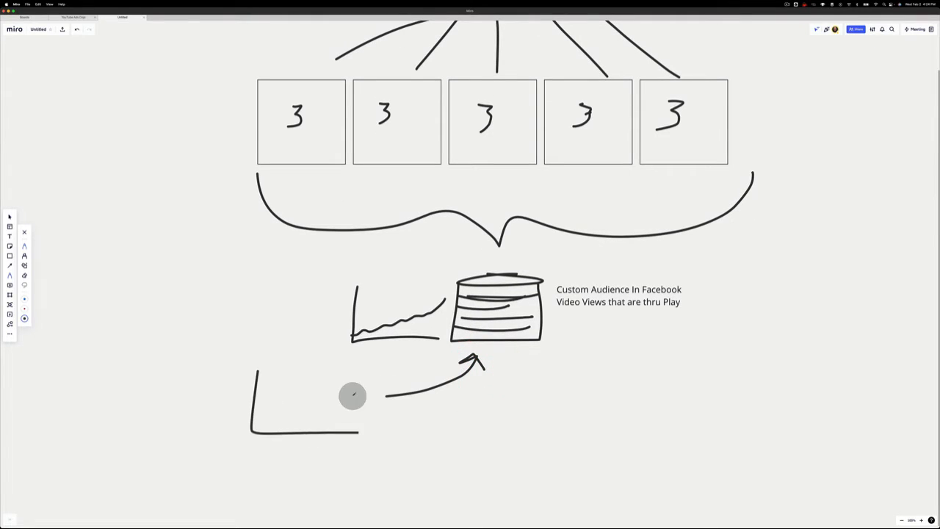
left_click_drag(353, 395, 339, 365)
left_click_drag(257, 365, 258, 371)
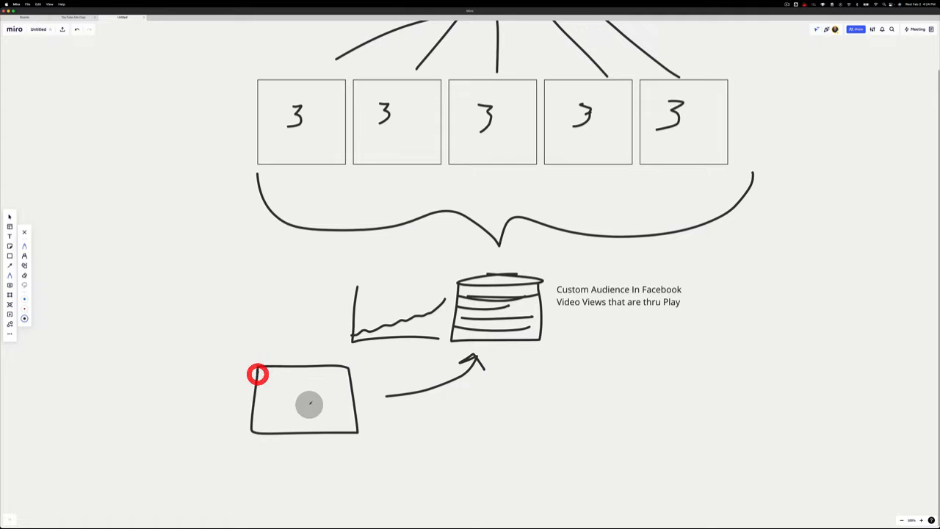
left_click_drag(284, 408, 303, 399)
left_click_drag(309, 395, 311, 406)
mouse_move(310, 397)
left_mouse_down()
mouse_move(309, 415)
mouse_move(566, 448)
mouse_move(560, 464)
left_mouse_up()
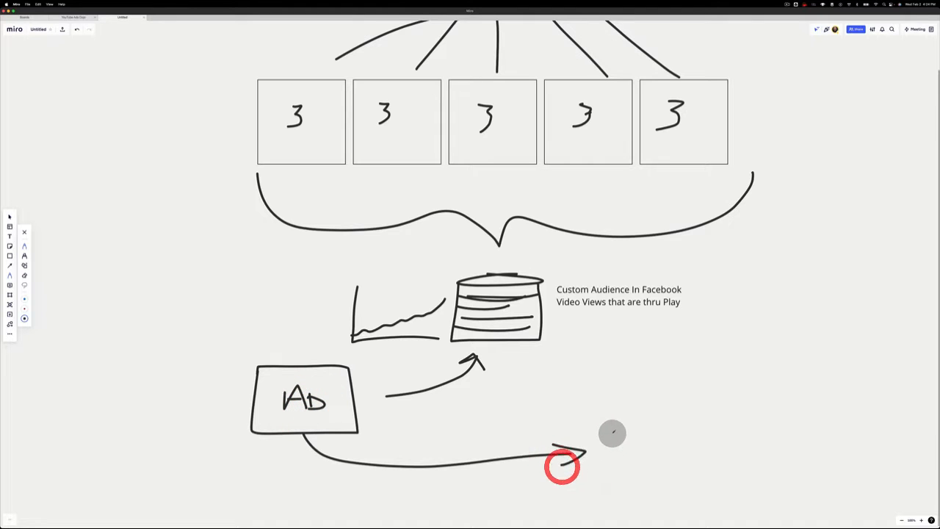
Step: Sketch two page boxes at the long arrow's tip, the first holding an envelope and the second a video play symbol
mouse_move(601, 420)
left_mouse_down()
mouse_move(603, 472)
mouse_move(657, 421)
mouse_move(598, 420)
left_mouse_up()
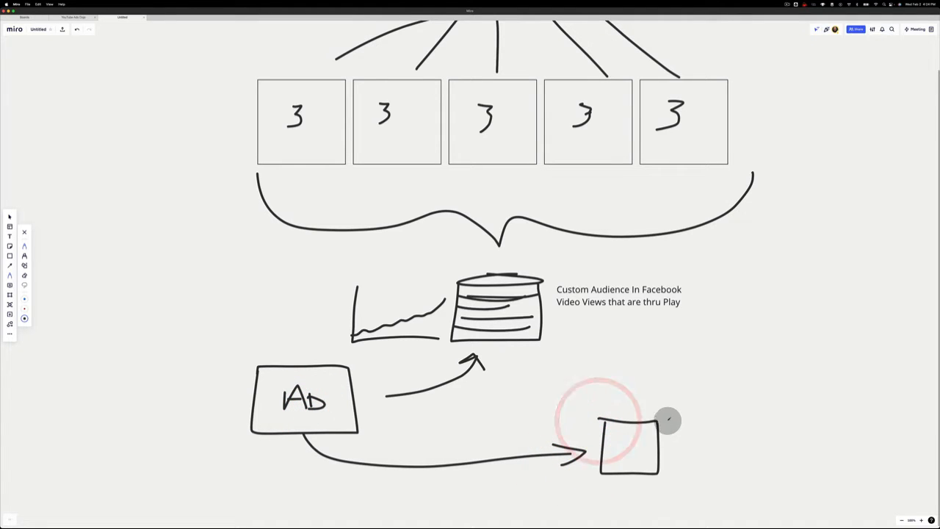
mouse_move(668, 419)
left_mouse_down()
mouse_move(674, 468)
mouse_move(712, 413)
mouse_move(670, 421)
left_mouse_up()
mouse_move(618, 435)
left_mouse_down()
mouse_move(617, 451)
mouse_move(643, 436)
mouse_move(718, 445)
mouse_move(694, 424)
left_mouse_up()
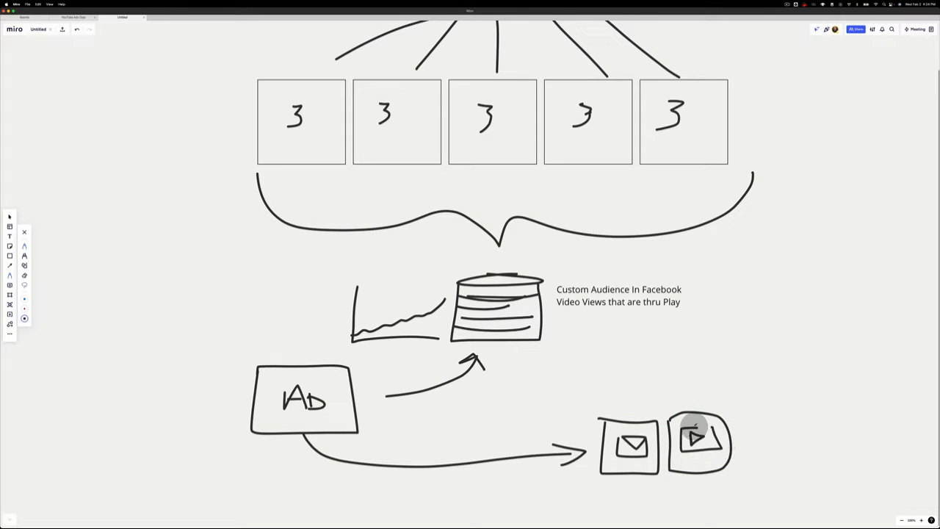
Step: Add a calendar page and a checkmark page after the video page, linking a button below the video to them with arrows
scroll(694, 429, "right", 5)
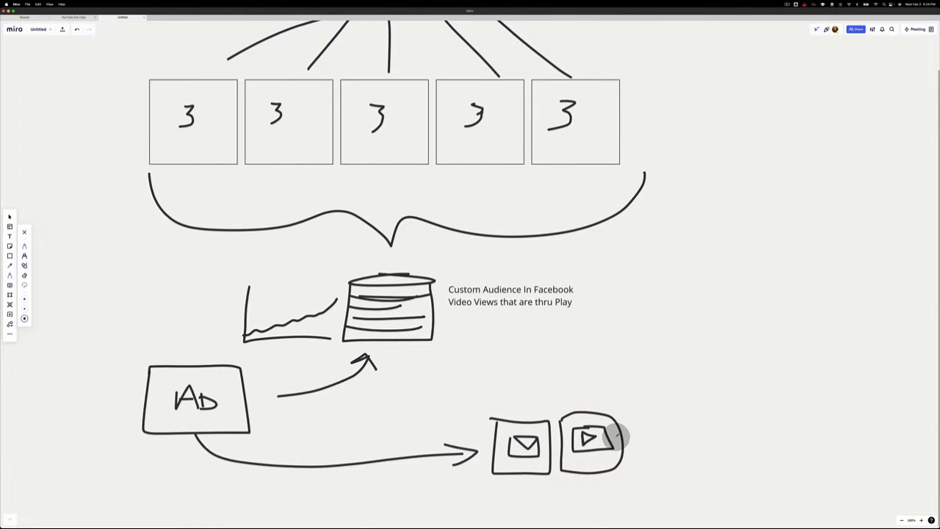
mouse_move(632, 417)
left_mouse_down()
mouse_move(630, 466)
mouse_move(695, 459)
left_mouse_up()
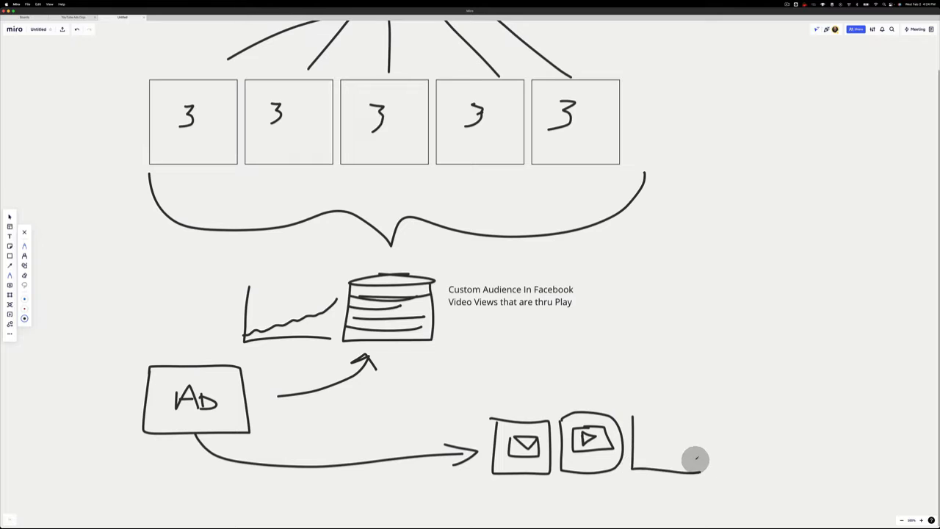
left_click_drag(692, 417, 625, 418)
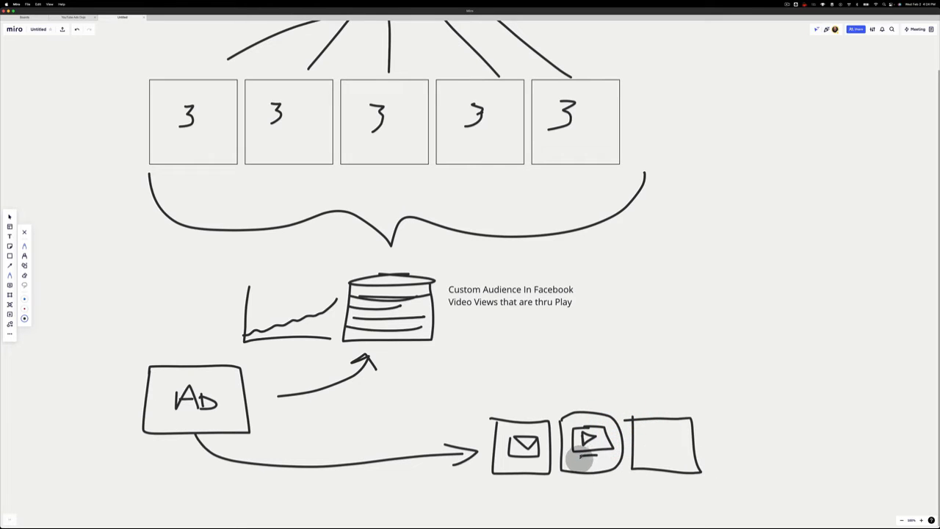
left_click_drag(592, 456, 627, 449)
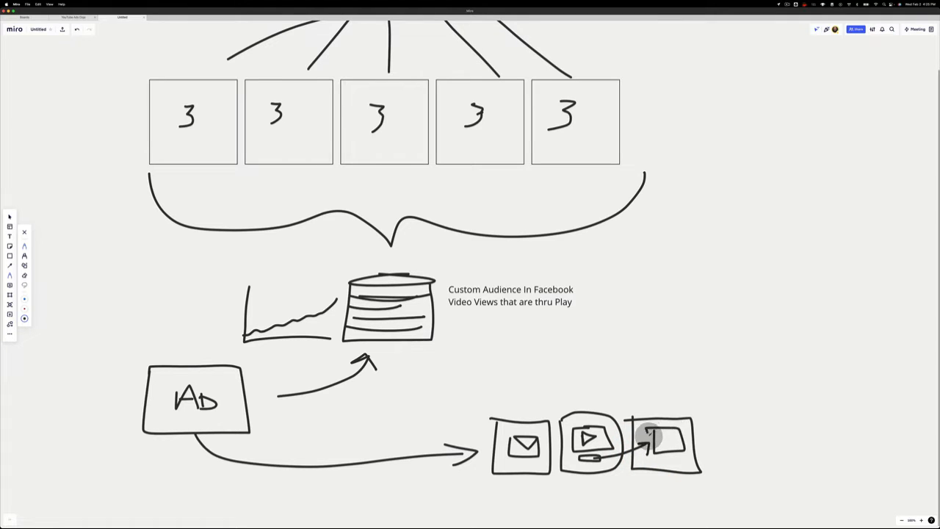
mouse_move(647, 435)
left_mouse_down()
mouse_move(683, 435)
mouse_move(658, 448)
mouse_move(681, 445)
left_mouse_up()
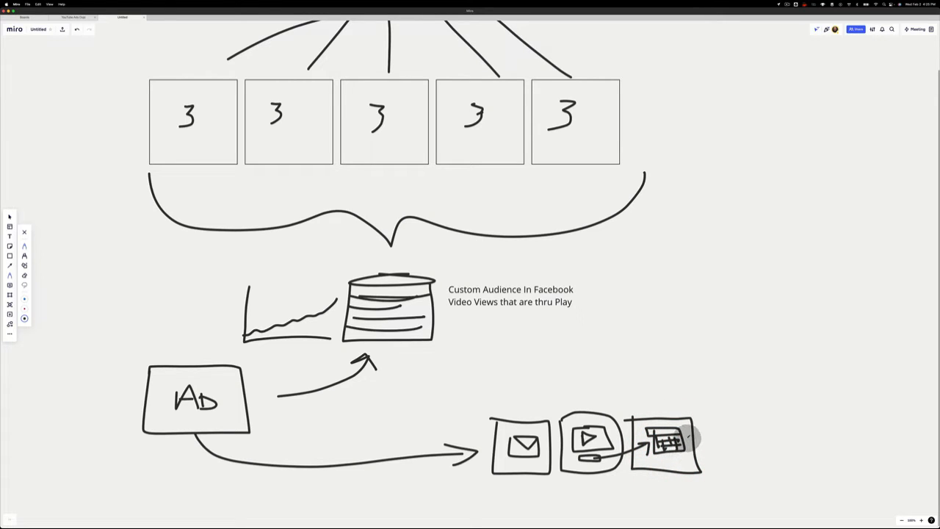
mouse_move(718, 433)
left_mouse_down()
mouse_move(751, 420)
mouse_move(764, 468)
mouse_move(718, 453)
mouse_move(772, 415)
left_mouse_up()
Step: Below the envelope page, draw an arrow to a small container and five envelopes, with arrows from the envelopes to the video and calendar pages
scroll(718, 360, "down", 5)
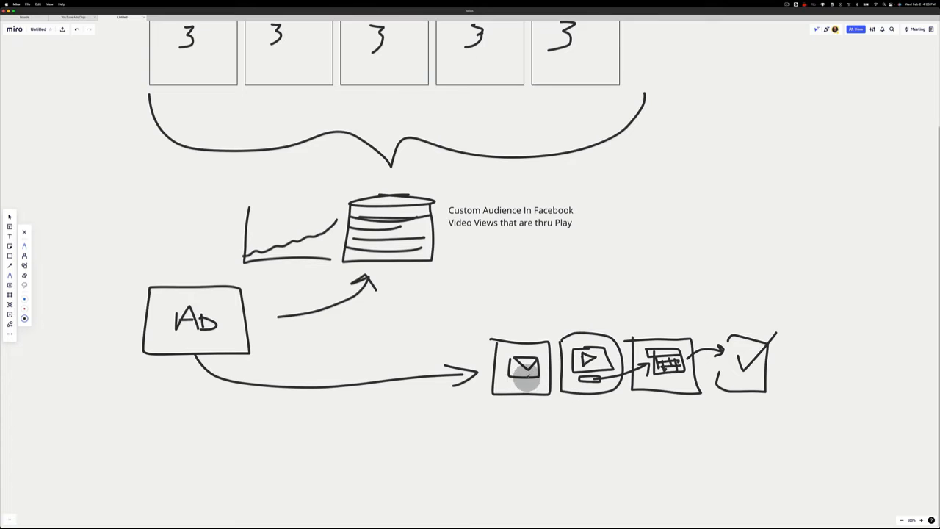
mouse_move(527, 391)
left_mouse_down()
mouse_move(526, 421)
mouse_move(531, 411)
mouse_move(515, 448)
mouse_move(524, 436)
mouse_move(531, 445)
mouse_move(698, 443)
left_mouse_up()
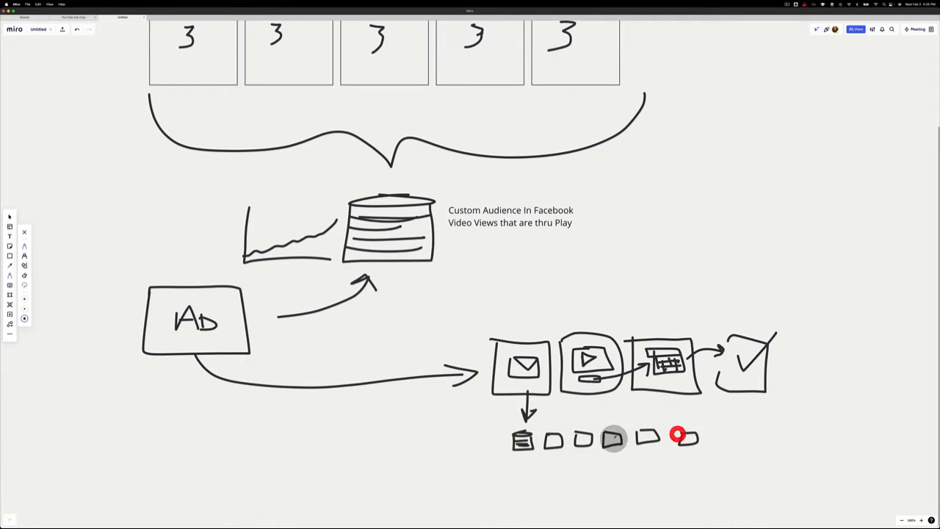
left_click_drag(548, 434, 696, 432)
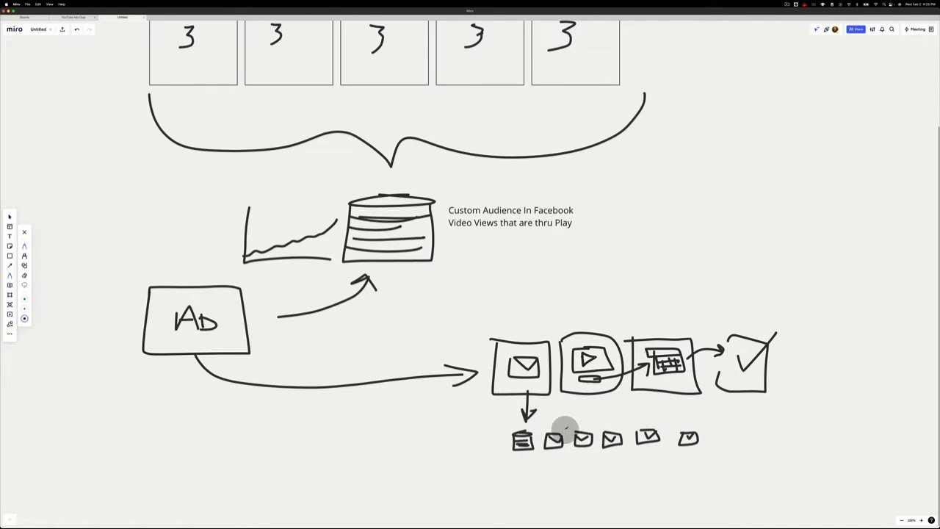
mouse_move(559, 434)
left_mouse_down()
mouse_move(576, 406)
mouse_move(630, 408)
mouse_move(619, 428)
mouse_move(644, 399)
mouse_move(650, 409)
mouse_move(663, 397)
mouse_move(670, 412)
mouse_move(687, 408)
left_mouse_up()
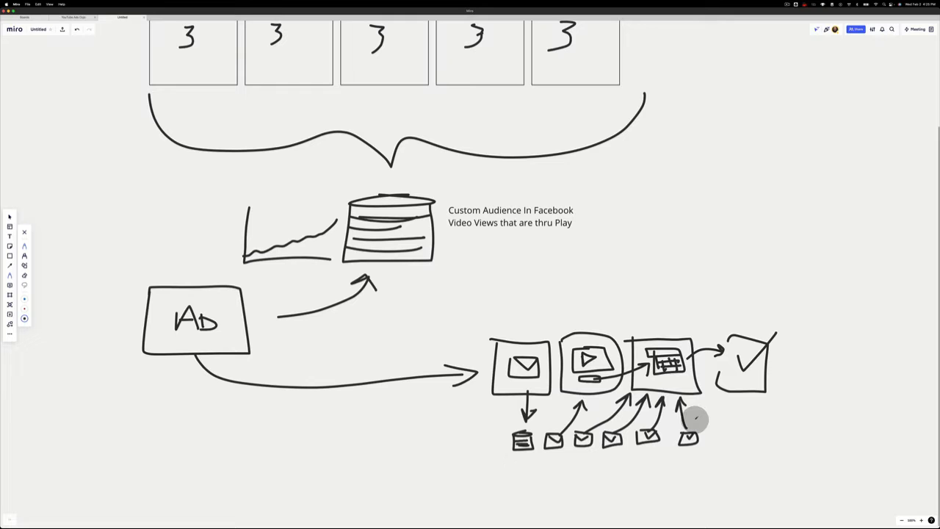
Step: Above the calendar page, draw a short down arrow, a checkmark and a long arrow looping back to the small container; number the envelope page 1
scroll(691, 421, "down", 3)
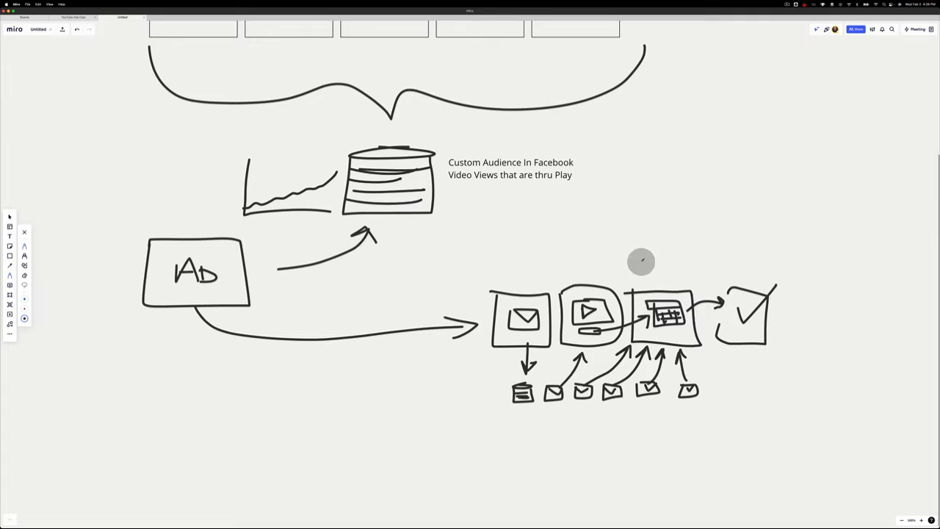
left_click_drag(649, 275, 647, 270)
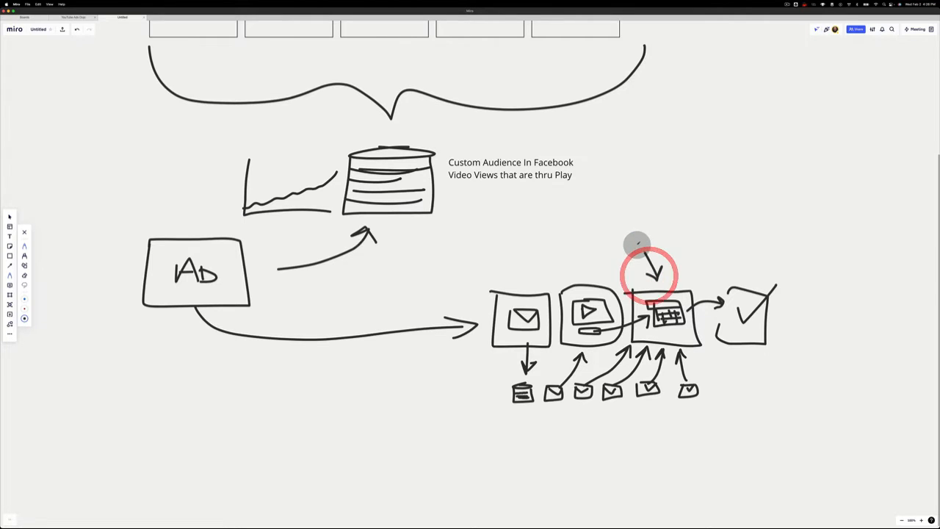
left_click_drag(636, 233, 656, 219)
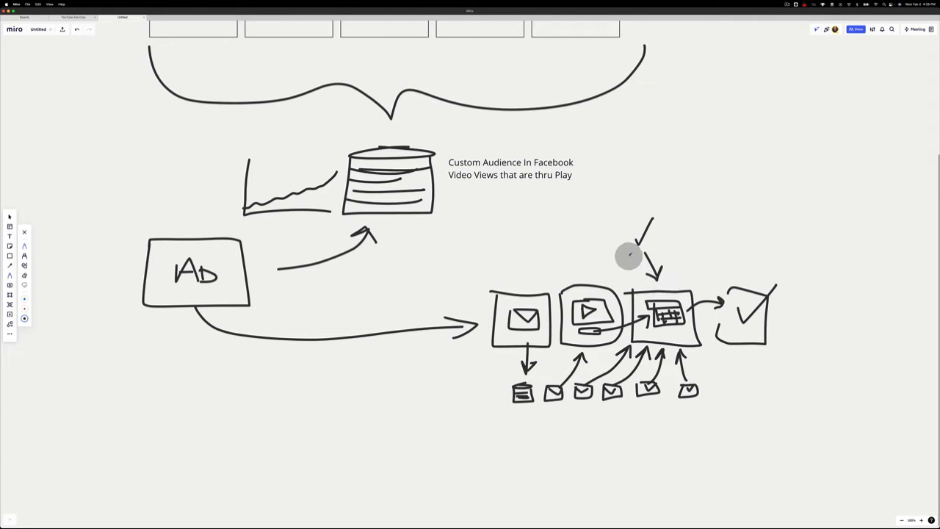
mouse_move(636, 260)
left_mouse_down()
mouse_move(388, 302)
mouse_move(491, 391)
mouse_move(483, 396)
left_mouse_up()
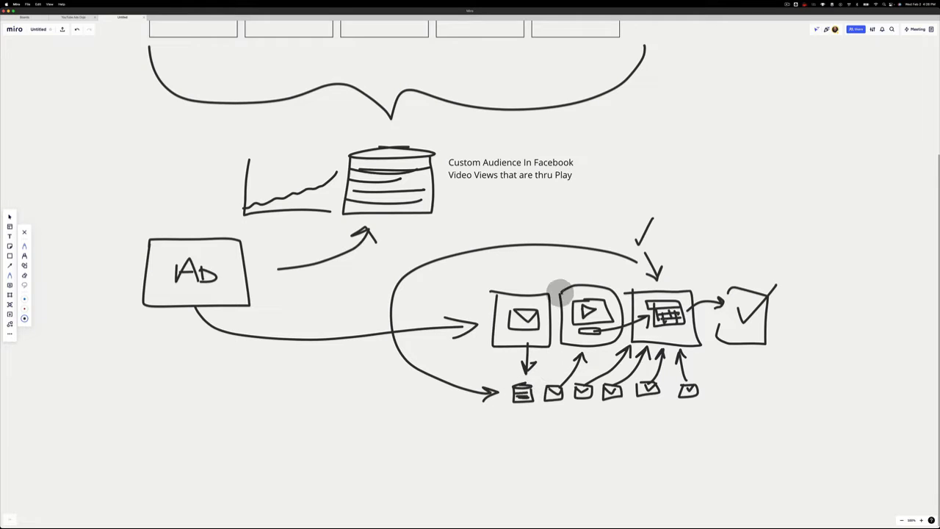
left_click_drag(527, 281, 531, 283)
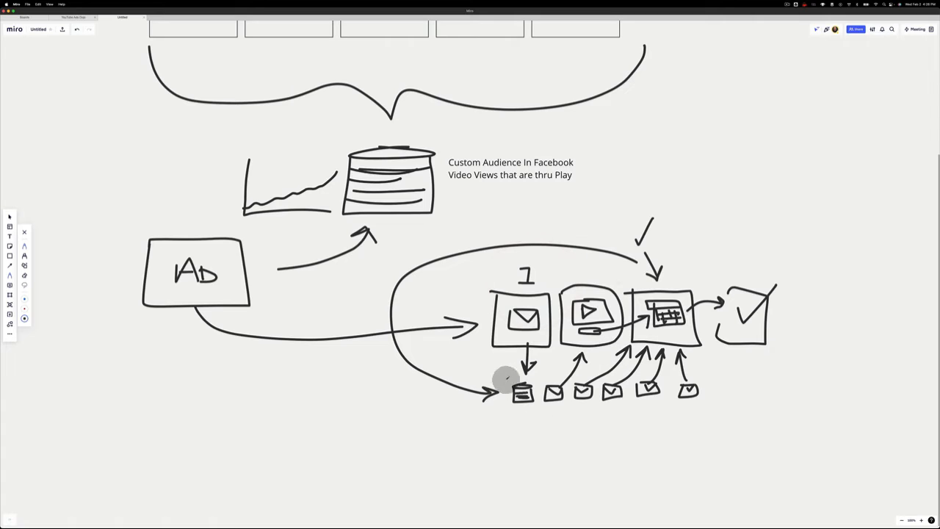
Step: Draw a curved arrow from the small container down to a new row holding a second container, an envelope and a segmented bar
left_click_drag(506, 378, 439, 433)
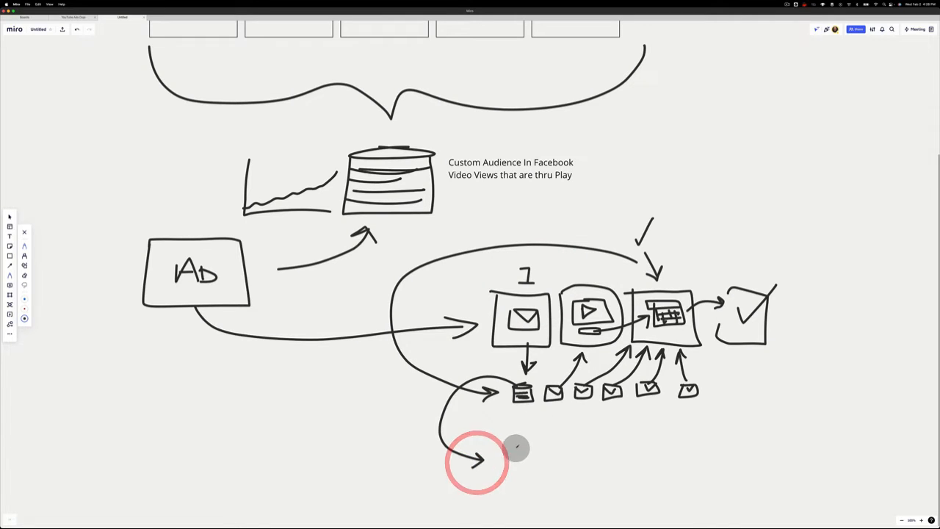
mouse_move(517, 448)
left_mouse_down()
mouse_move(506, 450)
mouse_move(528, 452)
mouse_move(520, 462)
left_mouse_up()
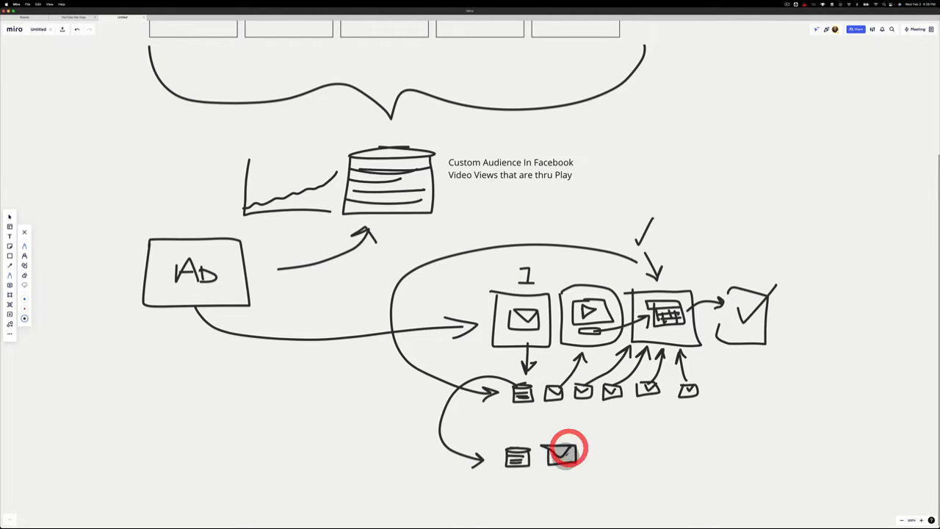
left_click_drag(564, 456, 557, 464)
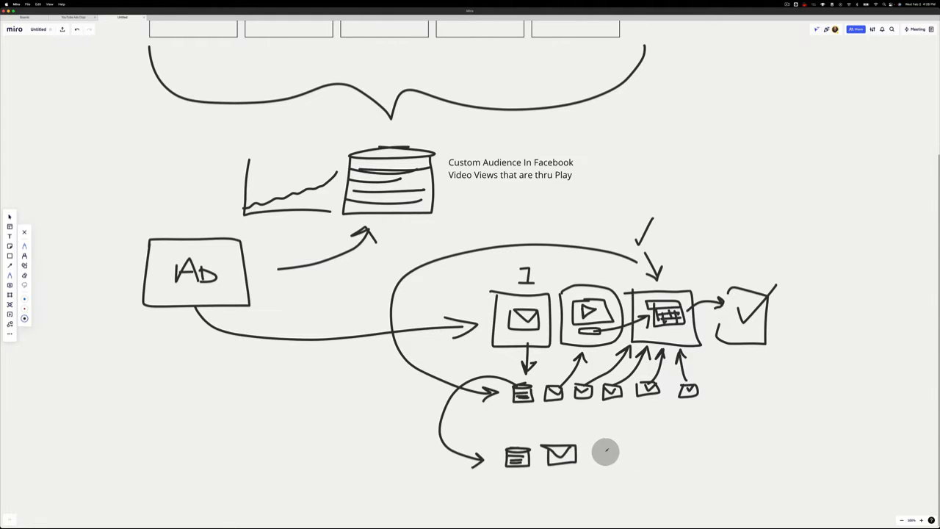
mouse_move(601, 448)
left_mouse_down()
mouse_move(684, 458)
mouse_move(597, 443)
mouse_move(631, 465)
mouse_move(670, 462)
left_mouse_up()
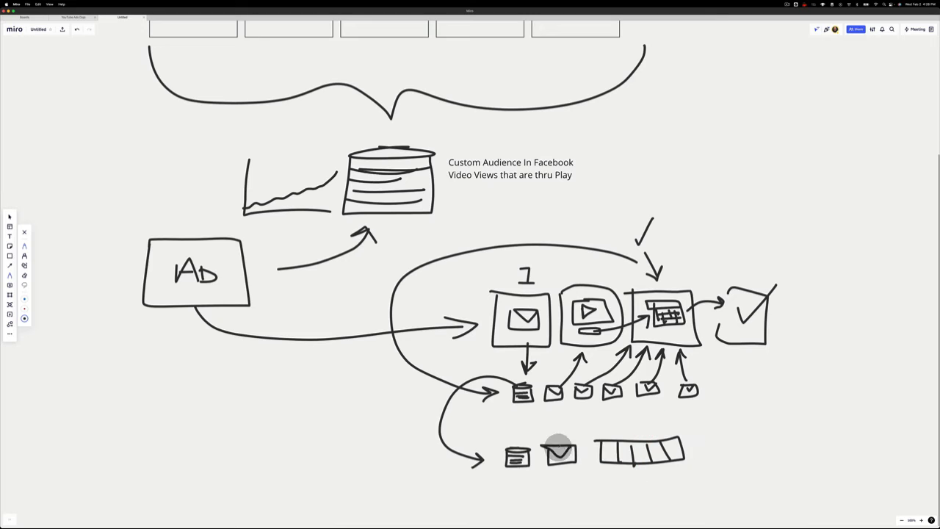
Step: Draw a checkmark, a # sign and a smiley face after the row of five envelopes, and a short arrow pointing at the second container
left_click(738, 405)
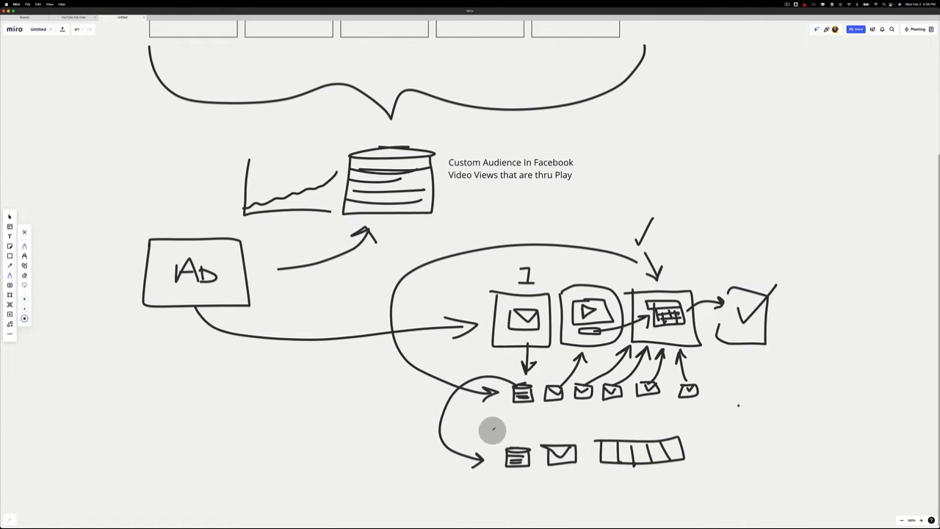
left_click_drag(496, 436, 499, 437)
left_click_drag(752, 392, 754, 390)
mouse_move(786, 384)
left_mouse_down()
mouse_move(785, 399)
mouse_move(800, 390)
left_mouse_up()
left_click_drag(805, 388, 810, 395)
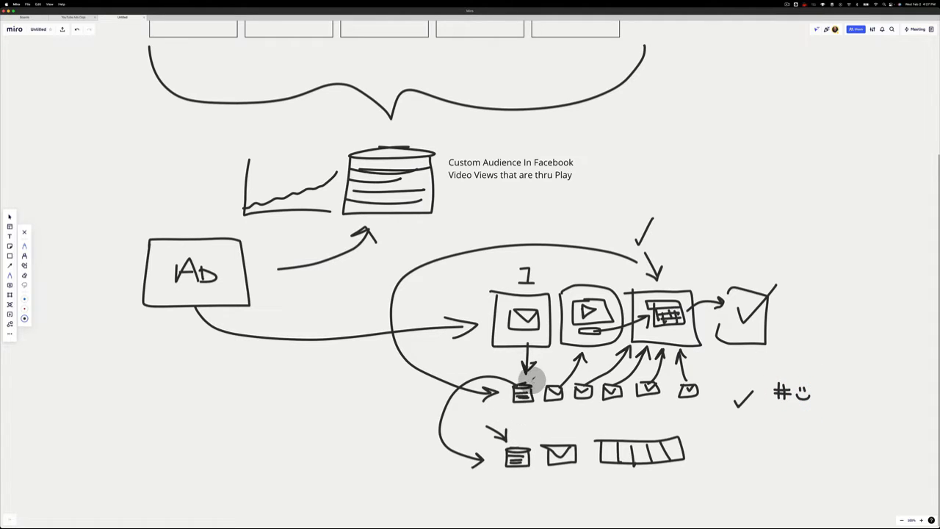
Step: Circle both small containers and draw a box around the # sign and smiley face
mouse_move(532, 379)
left_mouse_down()
mouse_move(517, 408)
mouse_move(523, 381)
left_mouse_up()
mouse_move(521, 433)
left_mouse_down()
mouse_move(489, 447)
mouse_move(533, 439)
left_mouse_up()
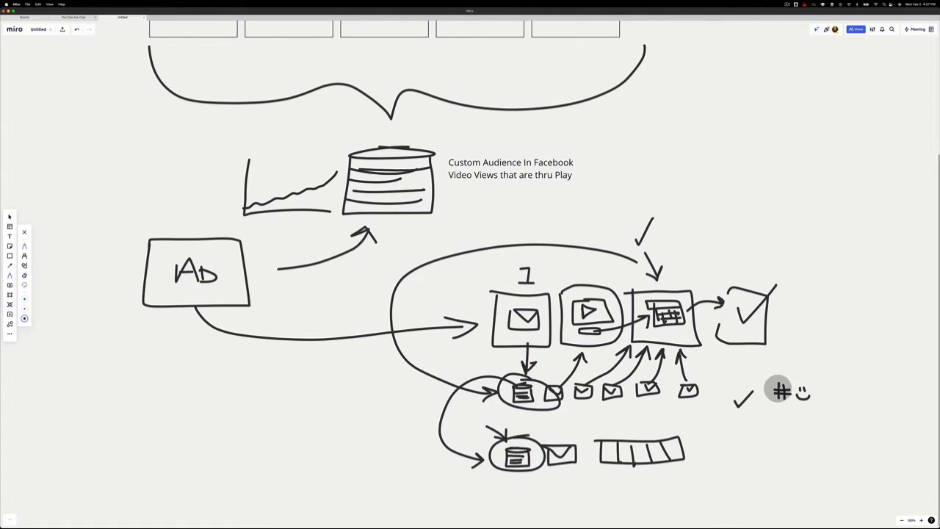
mouse_move(797, 376)
left_mouse_down()
mouse_move(766, 394)
mouse_move(815, 402)
left_mouse_up()
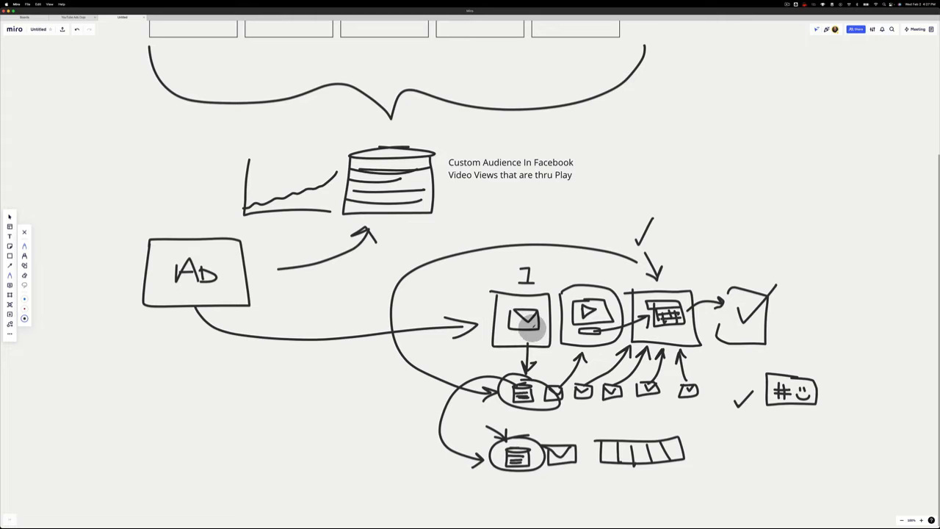
Step: Draw wavy vertical lines rising from the top of the custom audience container
scroll(538, 328, "down", 10)
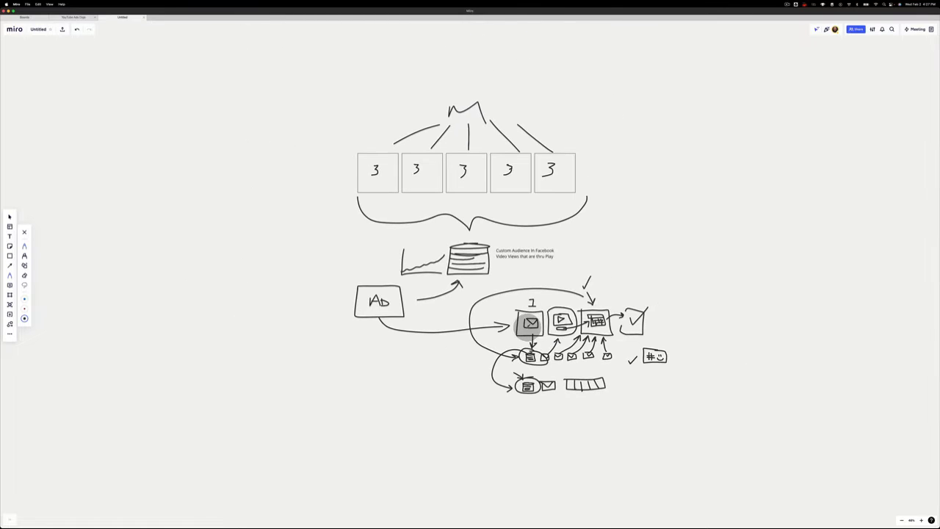
scroll(463, 318, "up", 2)
scroll(470, 272, "up", 5)
scroll(470, 273, "up", 2)
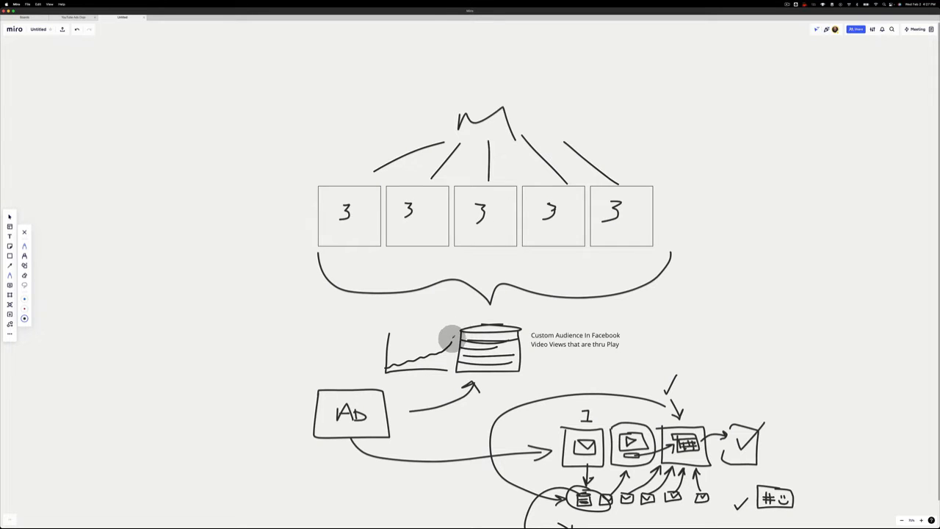
mouse_move(479, 309)
left_mouse_down()
mouse_move(480, 287)
mouse_move(503, 296)
mouse_move(503, 282)
left_mouse_up()
left_click_drag(512, 314, 512, 283)
left_click_drag(494, 315, 492, 283)
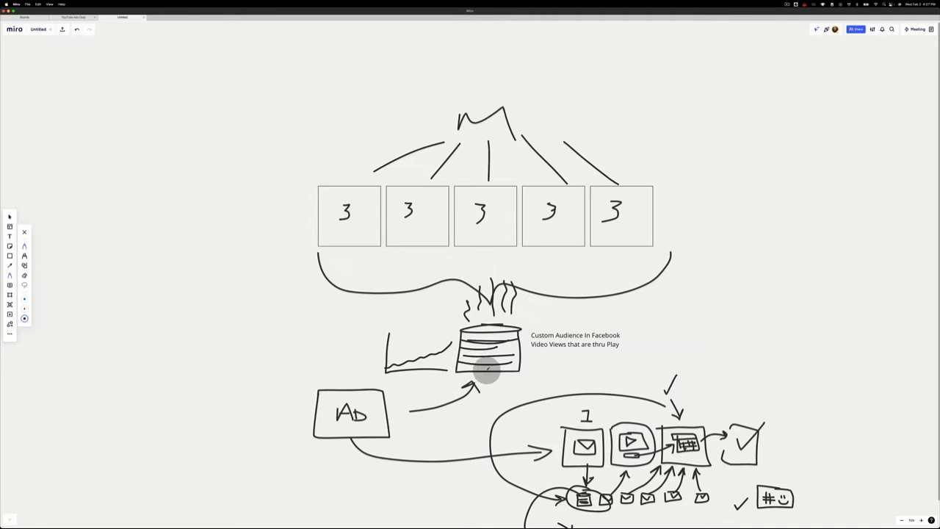
Step: Add an arrowhead at the AD end of the curved arrow and retrace the long arrow from AD to the envelope page
left_click(423, 418)
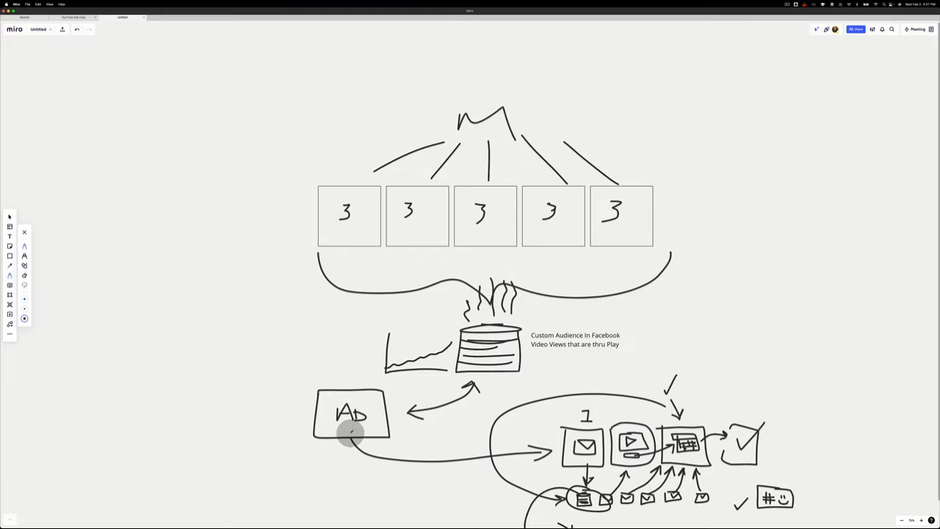
mouse_move(351, 432)
left_mouse_down()
mouse_move(431, 451)
mouse_move(529, 449)
left_mouse_up()
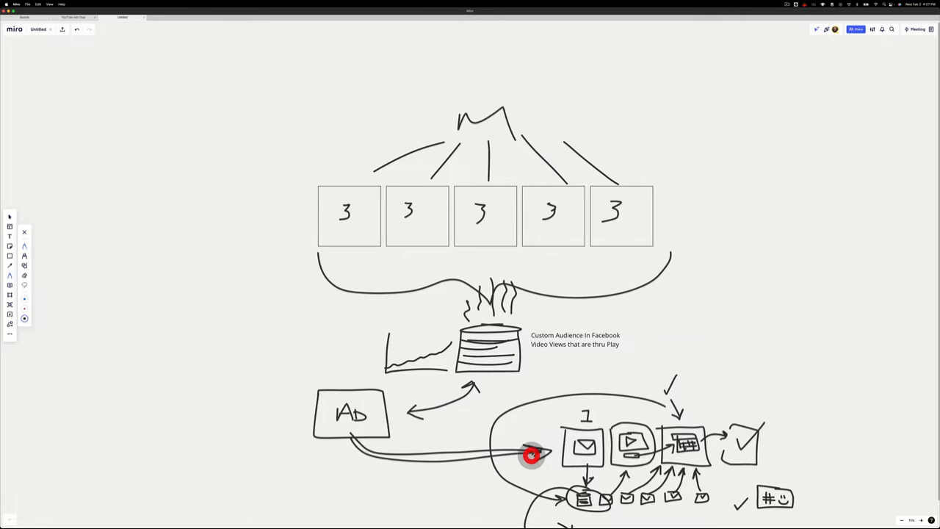
Step: Circle and frame the row of five boxes, put a checkmark on each, and add a short arrow toward the envelope page
mouse_move(680, 175)
left_mouse_down()
mouse_move(225, 220)
mouse_move(720, 189)
mouse_move(526, 159)
left_mouse_up()
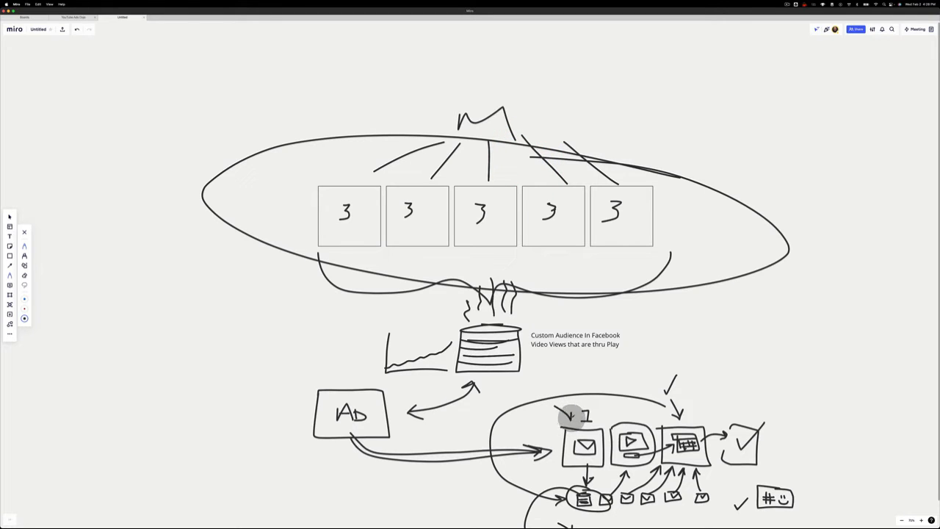
left_click_drag(558, 417, 571, 420)
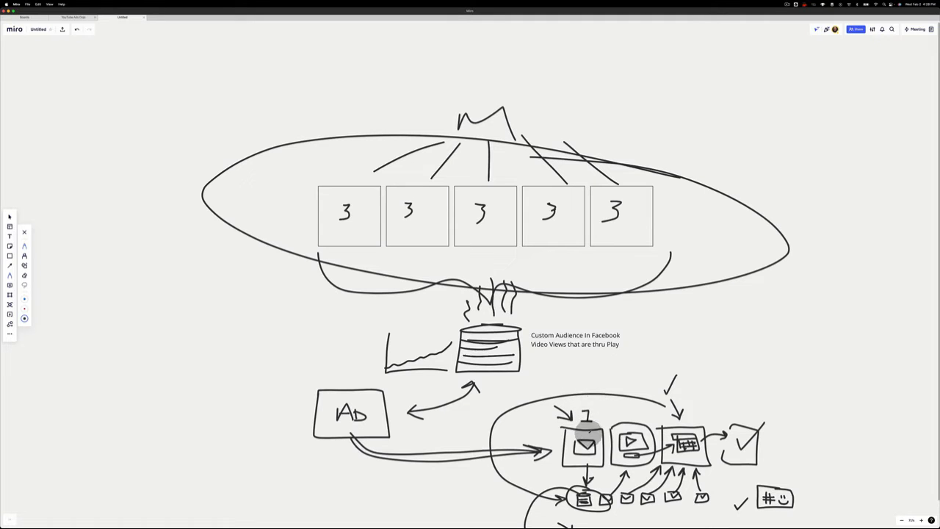
scroll(585, 445, "down", 3)
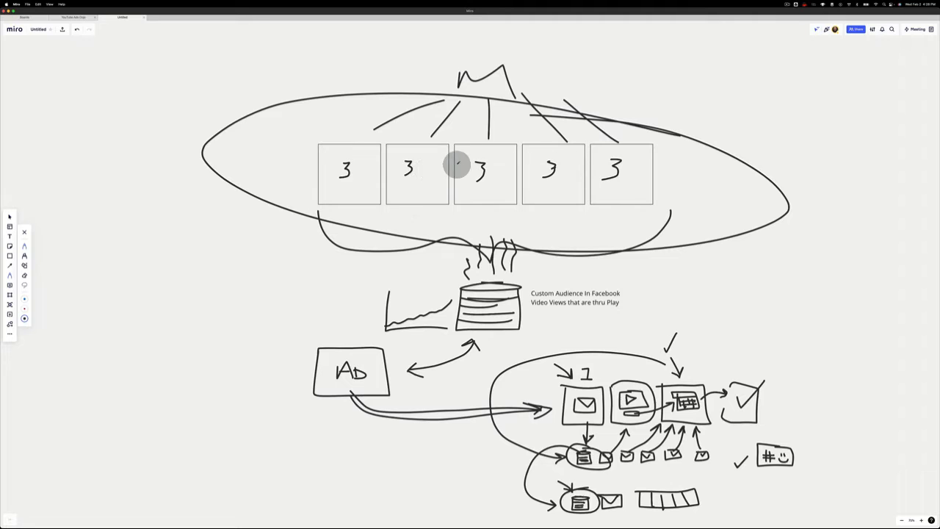
mouse_move(420, 132)
left_mouse_down()
mouse_move(300, 144)
mouse_move(360, 230)
mouse_move(678, 229)
mouse_move(672, 117)
mouse_move(323, 128)
left_mouse_up()
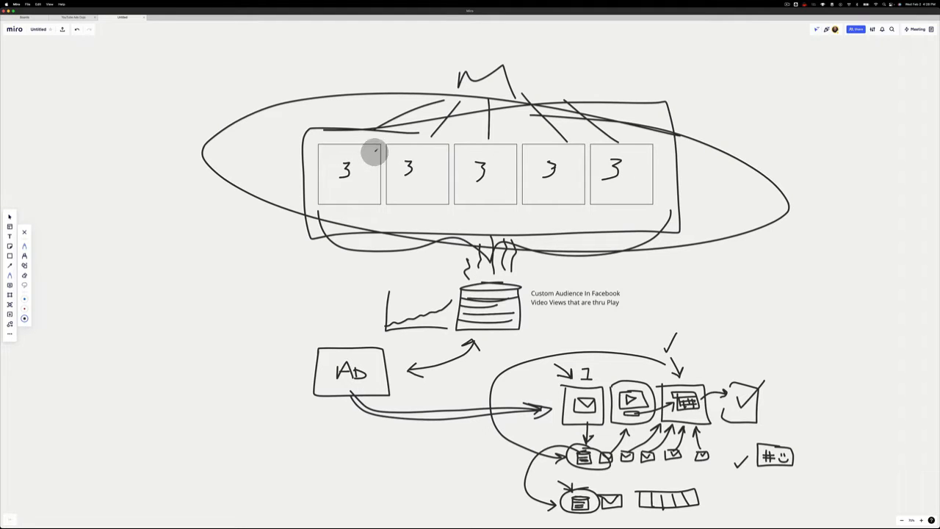
mouse_move(374, 152)
left_mouse_down()
mouse_move(611, 151)
mouse_move(670, 136)
left_mouse_up()
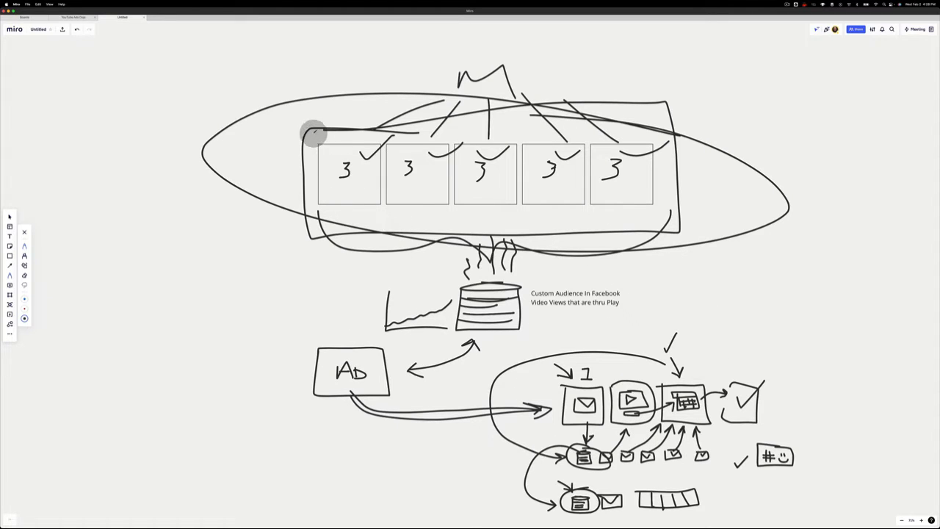
mouse_move(313, 134)
left_mouse_down()
mouse_move(314, 218)
mouse_move(666, 212)
mouse_move(659, 136)
mouse_move(314, 131)
mouse_move(281, 215)
mouse_move(728, 208)
mouse_move(504, 142)
mouse_move(262, 141)
left_mouse_up()
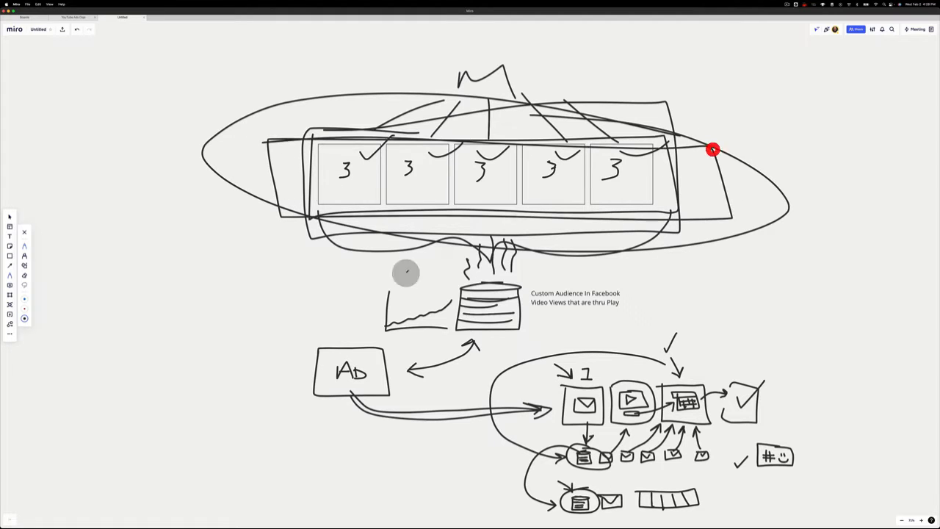
Step: Circle the custom audience container and its wavy lines several times
left_click_drag(474, 268, 578, 325)
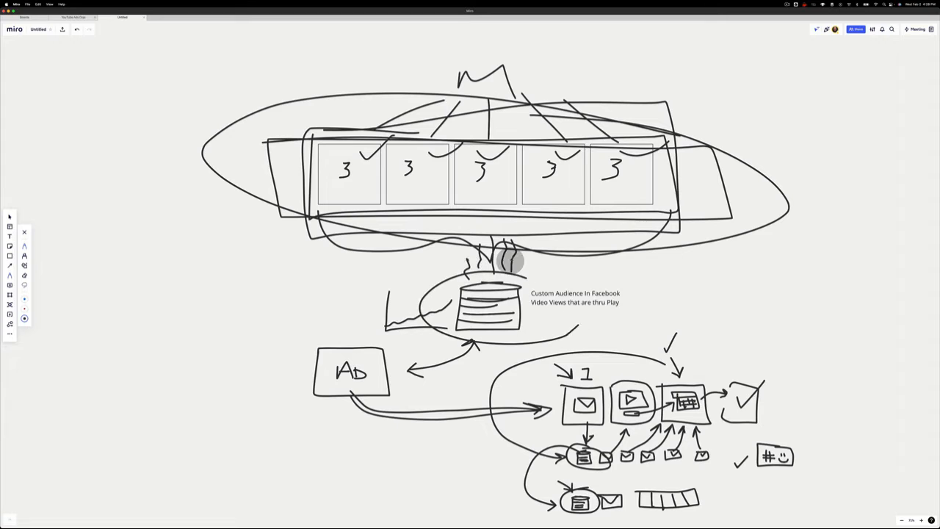
mouse_move(511, 258)
left_mouse_down()
mouse_move(598, 358)
mouse_move(405, 286)
mouse_move(517, 258)
mouse_move(542, 357)
mouse_move(399, 272)
mouse_move(504, 289)
mouse_move(548, 308)
left_mouse_up()
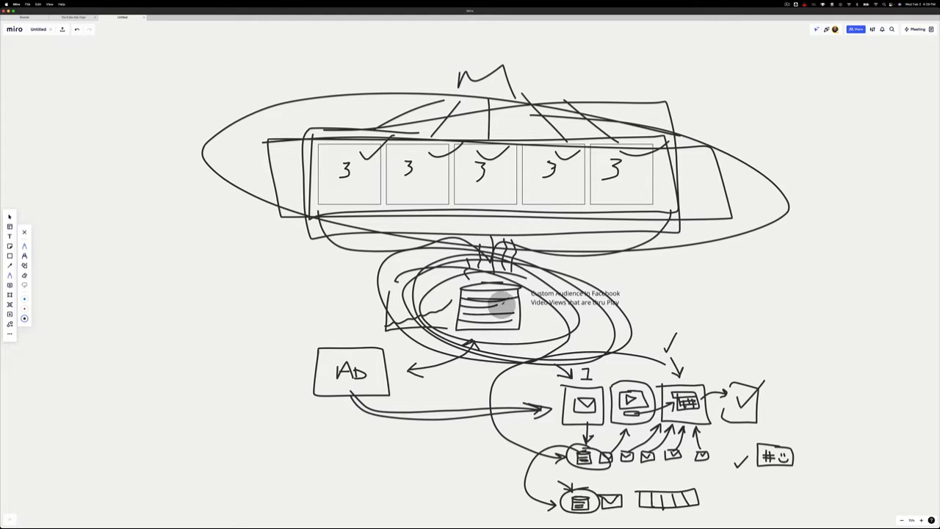
Step: Draw a large frame around the page funnel, circle its row of envelopes, and point an arrow down at the video page
mouse_move(785, 363)
left_mouse_down()
mouse_move(529, 360)
mouse_move(517, 501)
mouse_move(822, 504)
mouse_move(809, 369)
mouse_move(743, 361)
left_mouse_up()
mouse_move(717, 439)
left_mouse_down()
mouse_move(708, 470)
mouse_move(756, 464)
left_mouse_up()
mouse_move(641, 342)
left_mouse_down()
mouse_move(633, 370)
mouse_move(646, 367)
left_mouse_up()
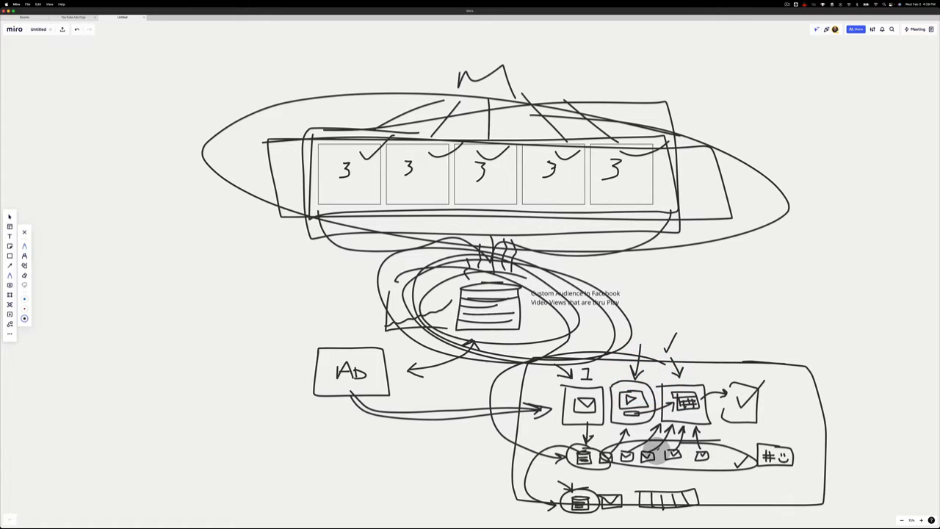
Step: Draw a frame around the second container's row and circle both small containers again
scroll(652, 487, "down", 2)
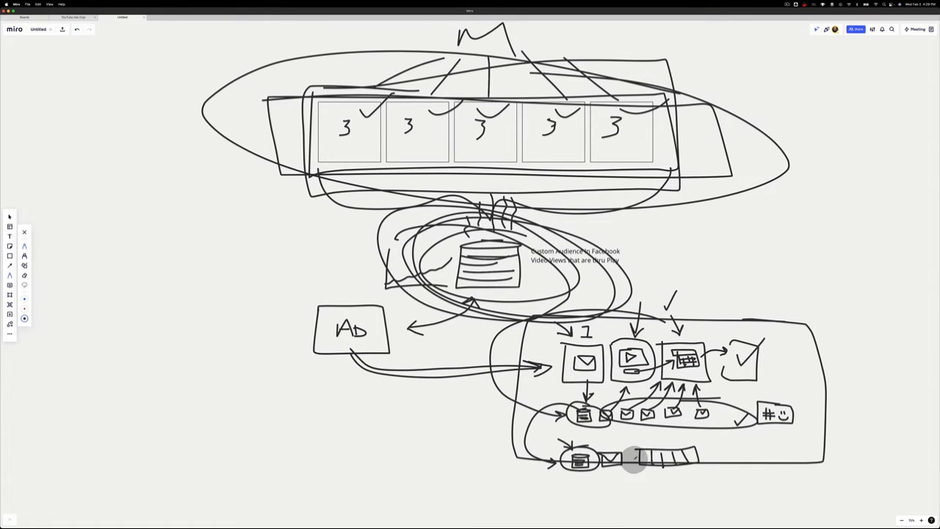
mouse_move(689, 441)
left_mouse_down()
mouse_move(563, 436)
mouse_move(555, 484)
mouse_move(688, 475)
mouse_move(686, 440)
left_mouse_up()
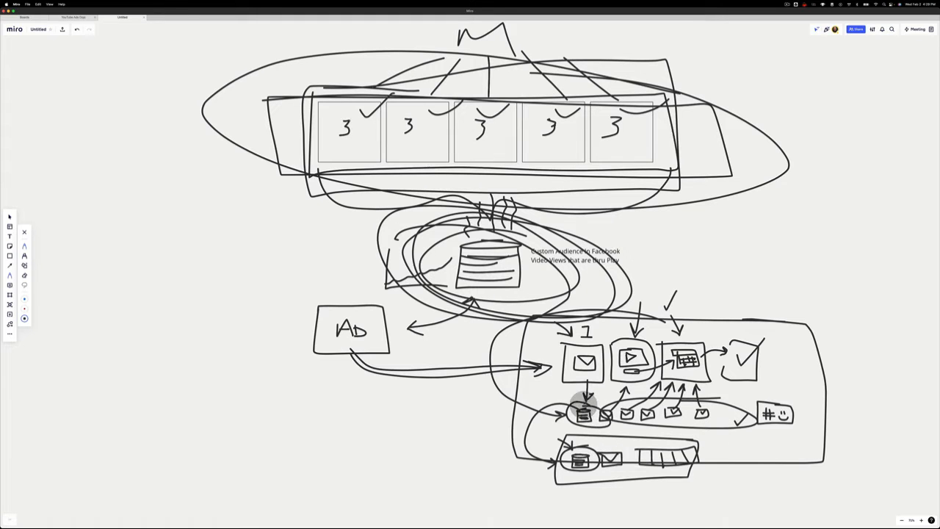
mouse_move(584, 405)
left_mouse_down()
mouse_move(596, 409)
mouse_move(585, 410)
left_mouse_up()
mouse_move(590, 450)
left_mouse_down()
mouse_move(563, 457)
mouse_move(578, 448)
left_mouse_up()
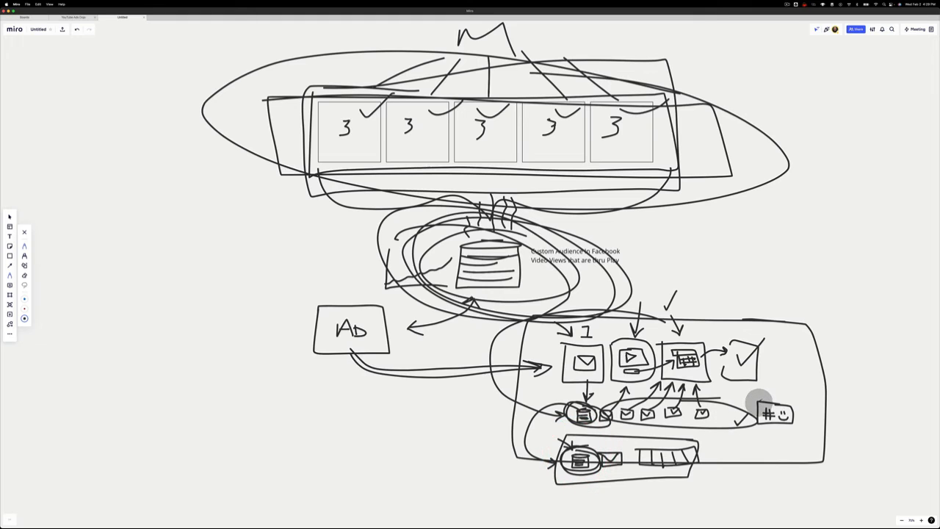
Step: Draw another box around the # and smiley and add a checkmark and a dollar sign beside it
mouse_move(757, 396)
left_mouse_down()
mouse_move(755, 419)
mouse_move(800, 425)
mouse_move(798, 398)
mouse_move(730, 394)
left_mouse_up()
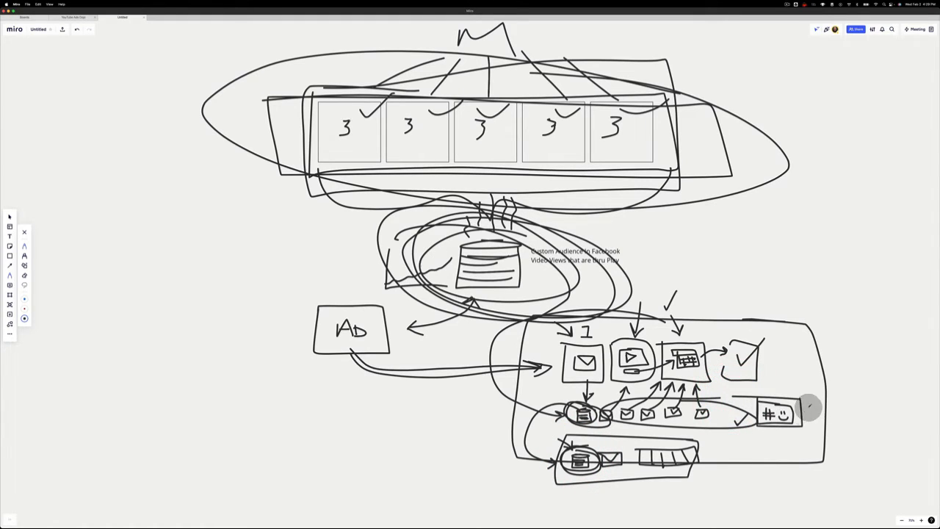
left_click_drag(821, 402, 827, 419)
scroll(628, 318, "down", 5)
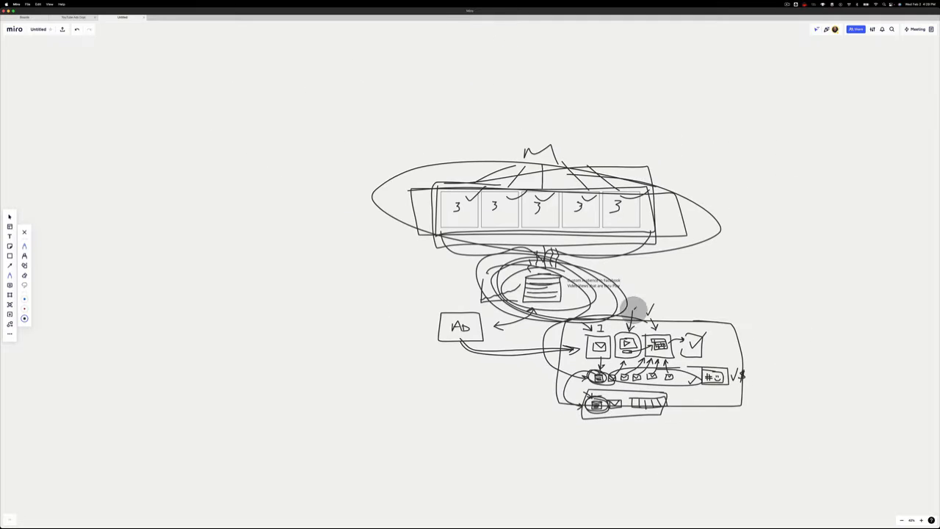
scroll(545, 276, "right", 5)
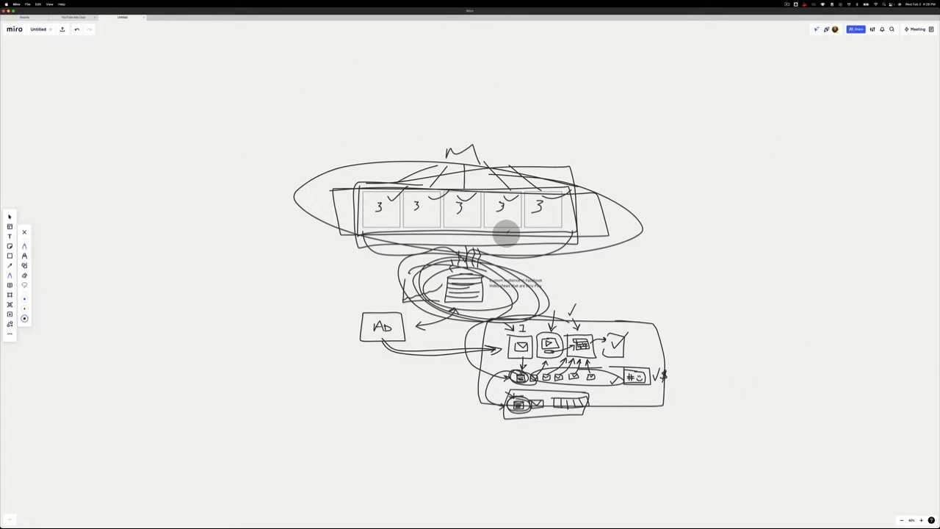
Step: Switch to the browser window showing the Campaigns list in Facebook Ads Manager
key("ctrl+Up")
left_click(384, 213)
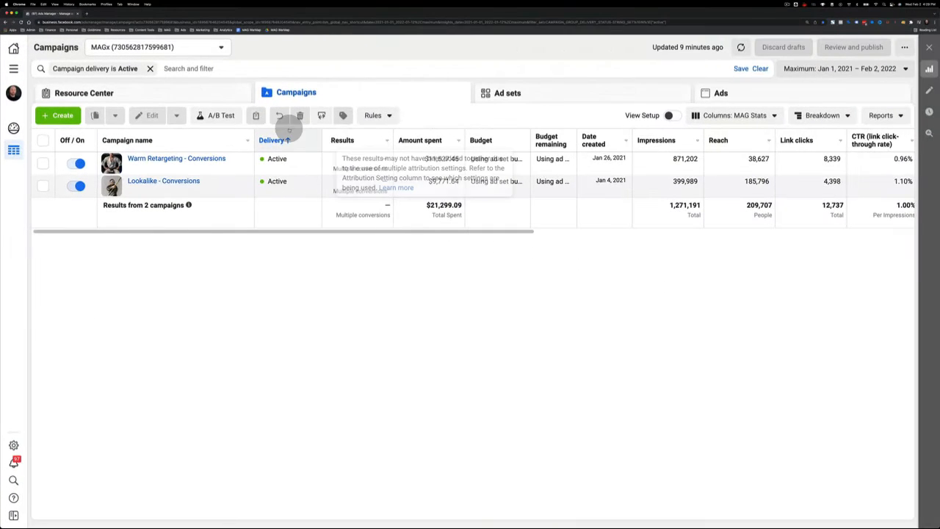
left_click(311, 52)
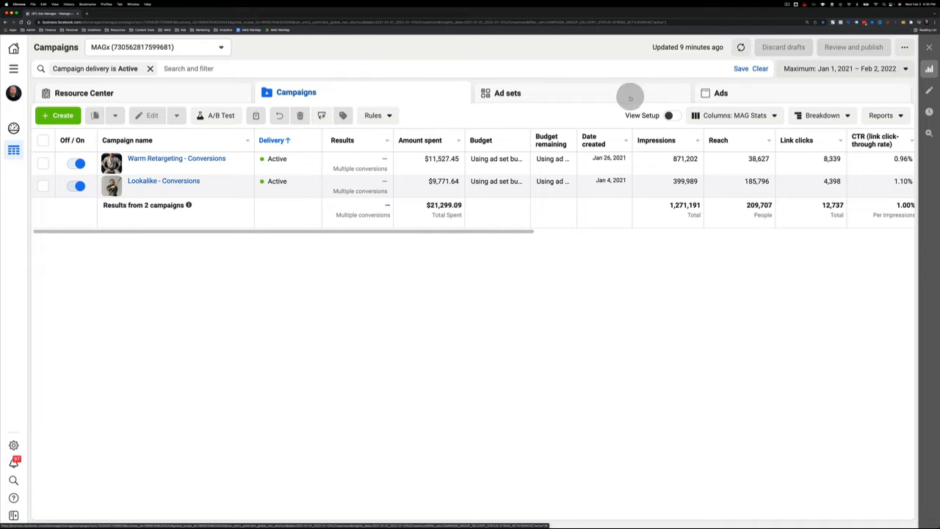
Step: Create a new auction campaign with the Video views objective
left_click(445, 43)
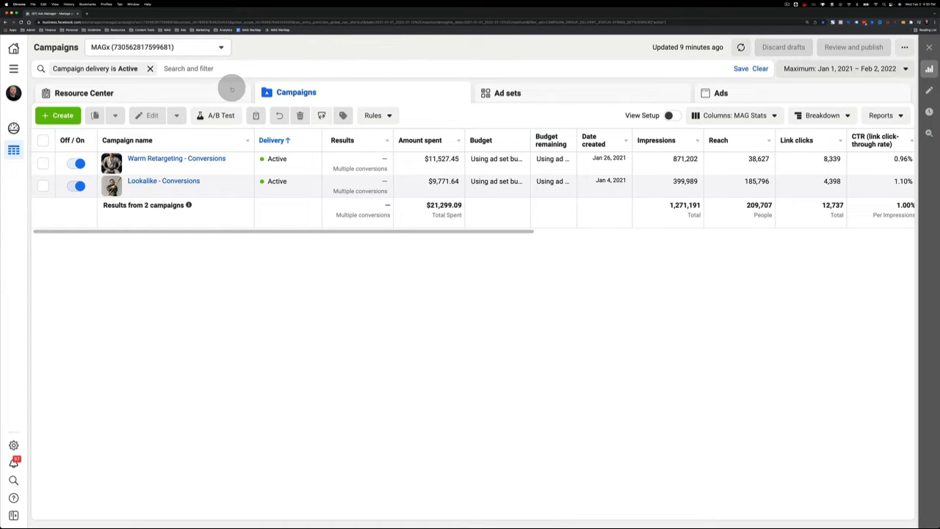
left_click(59, 115)
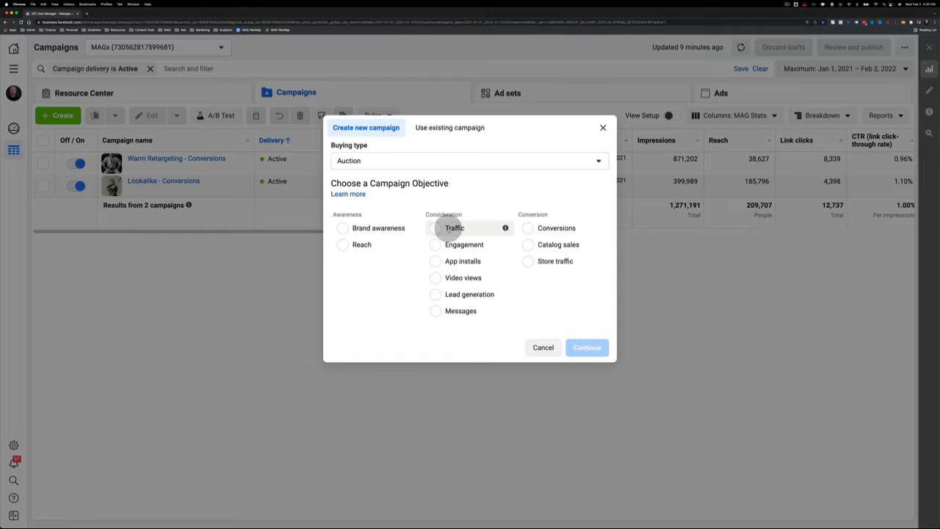
left_click(438, 279)
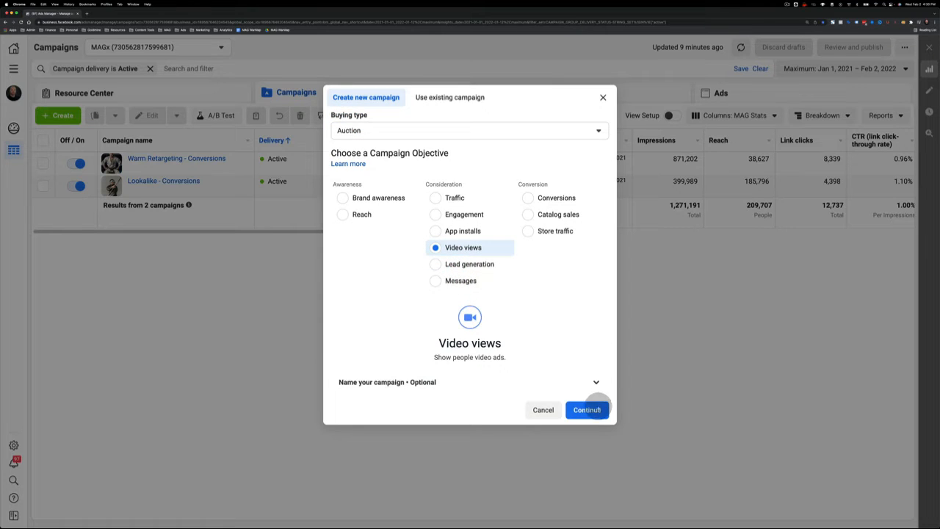
left_click(588, 410)
left_click(588, 410)
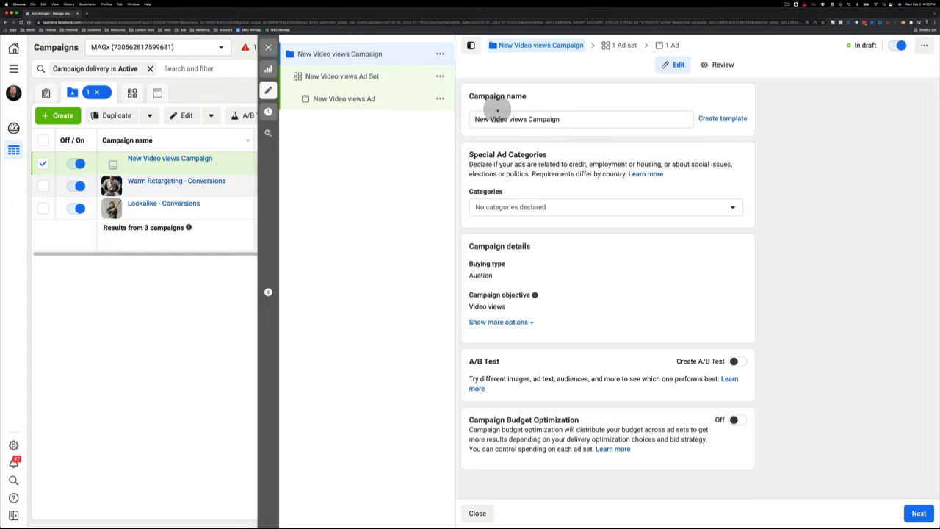
Step: Rename the new campaign as "VV Campaign" and highlight the Campaign Budget Optimization heading
left_click_drag(550, 118, 479, 120)
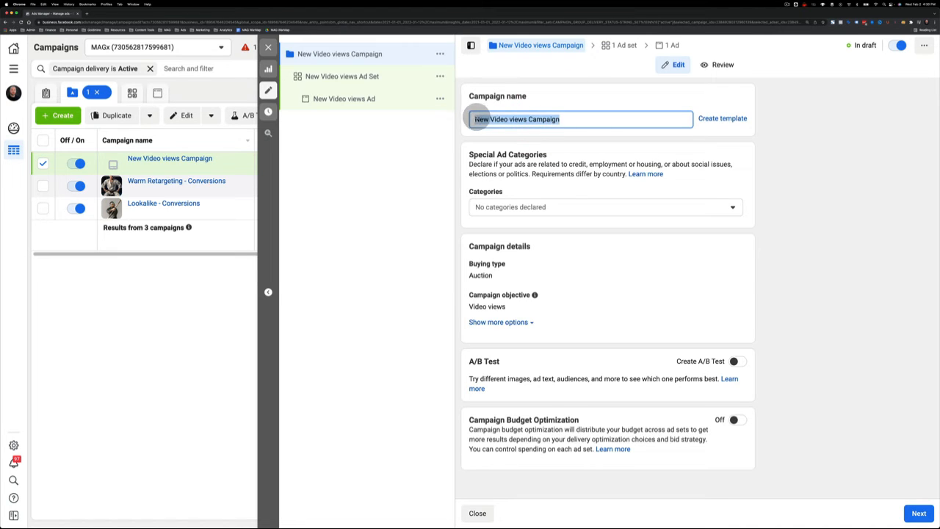
type("VV ")
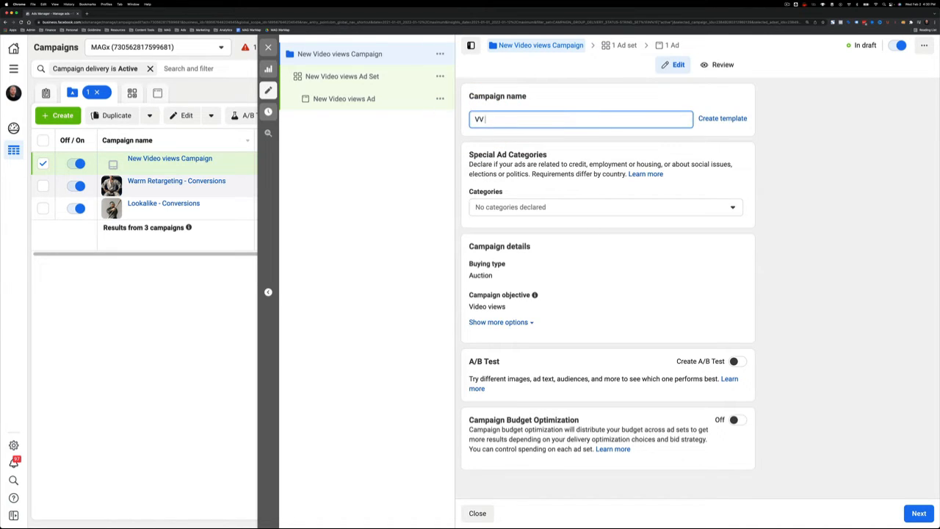
type("Campaign")
left_click(464, 185)
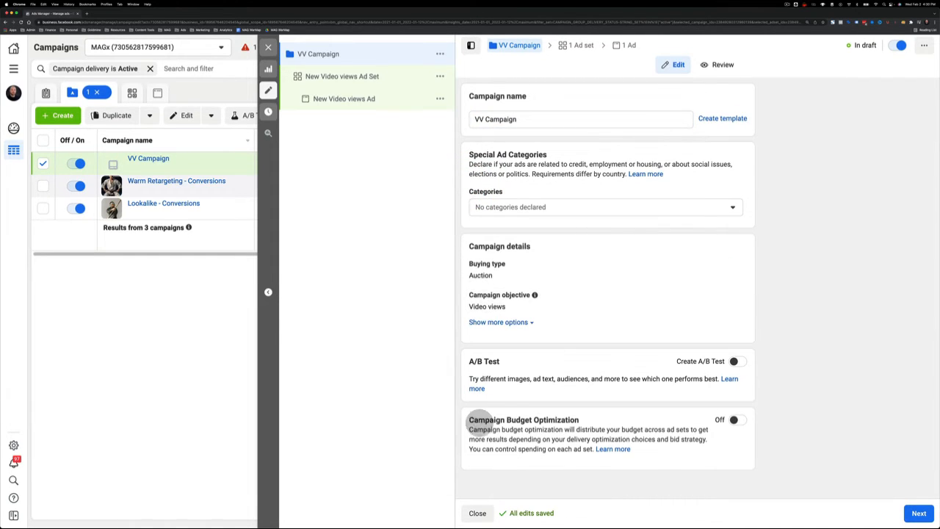
left_click_drag(477, 420, 606, 422)
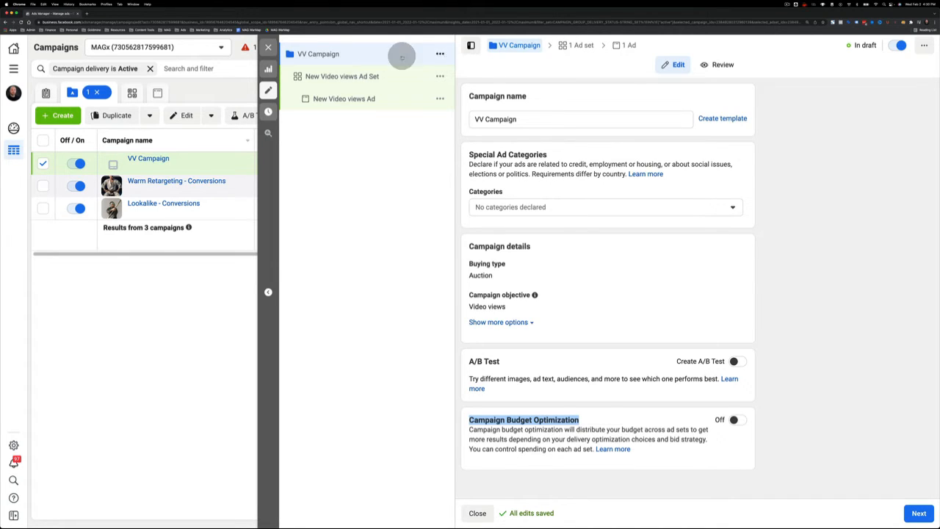
Step: Open the campaign's new ad set and rename it as "VV - UK"
left_click(318, 76)
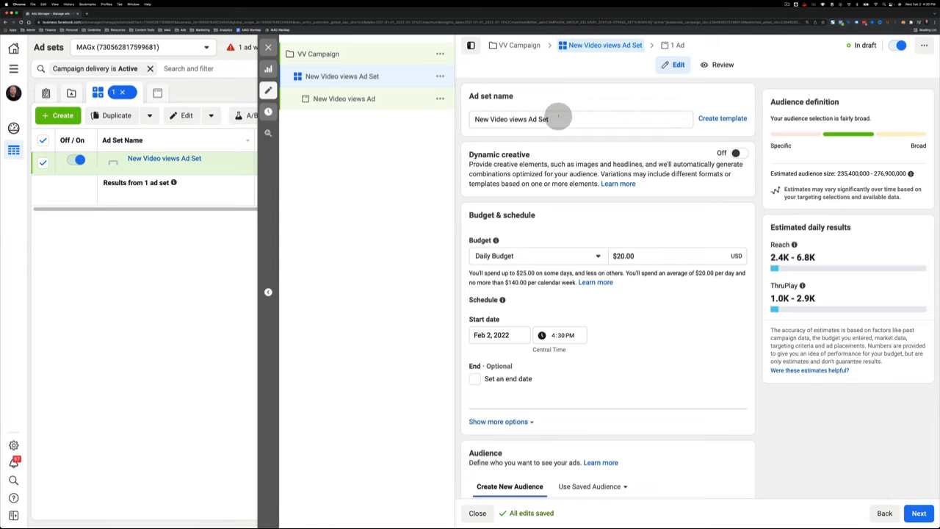
left_click_drag(558, 118, 476, 117)
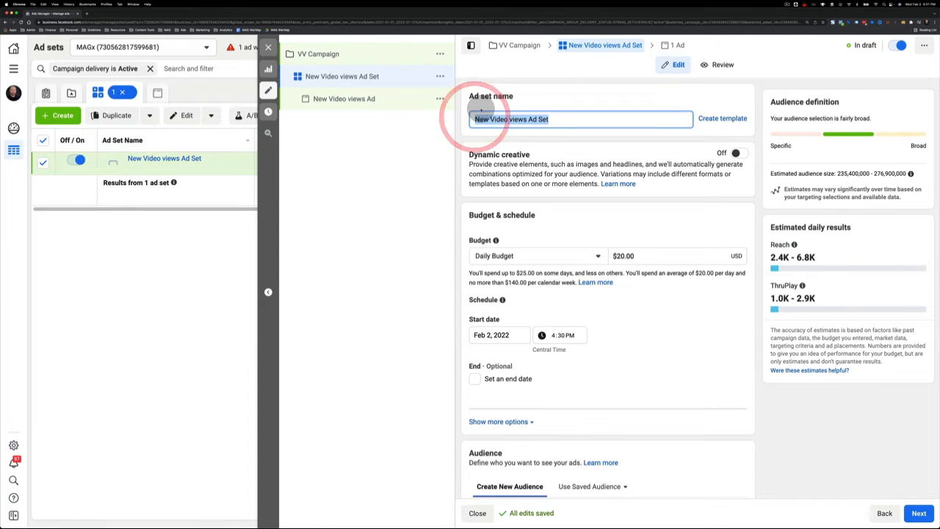
type("VV")
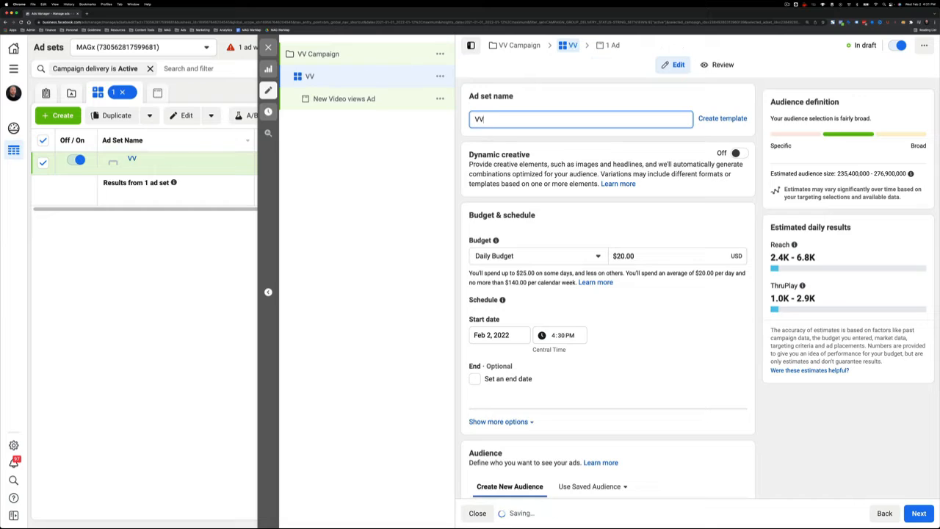
type(" - UK")
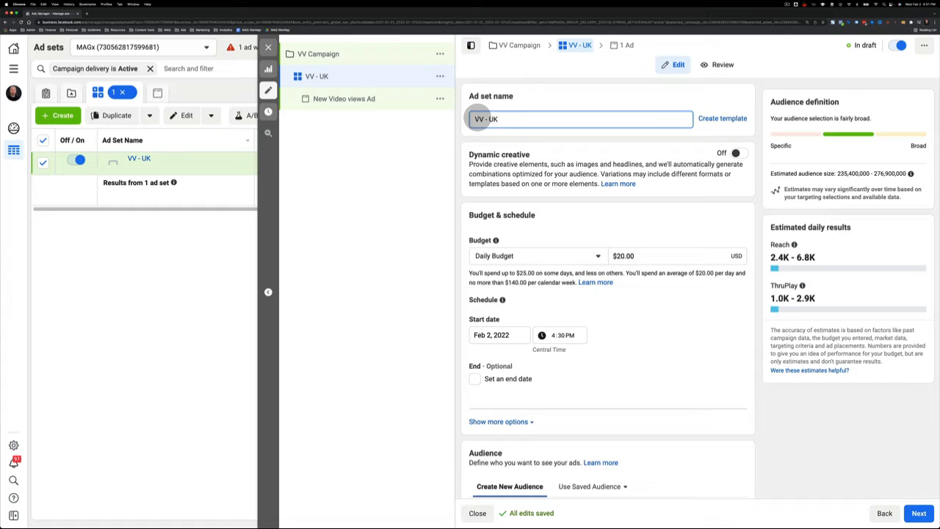
Step: Extend the ad set name with the age range and gender so it reads "VV - UK - 24-35 Women"
left_click(480, 119)
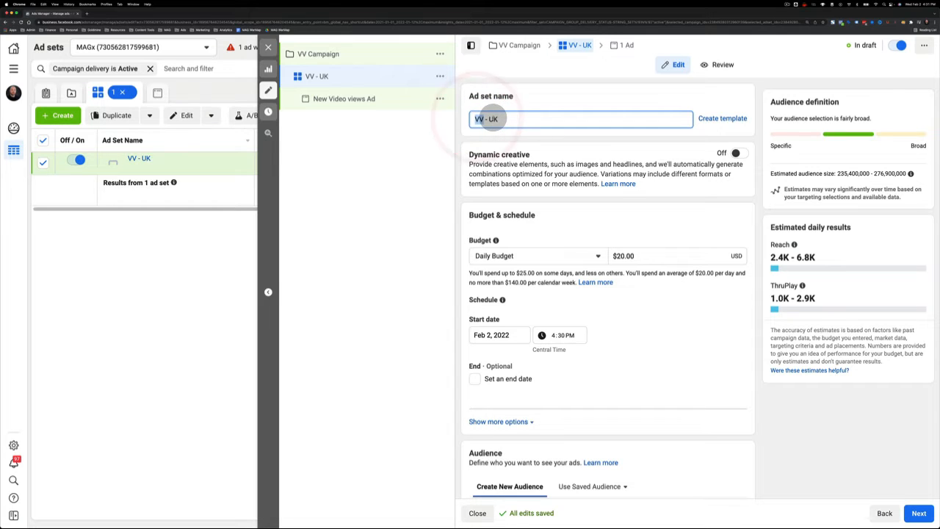
double_click(494, 119)
left_click(499, 118)
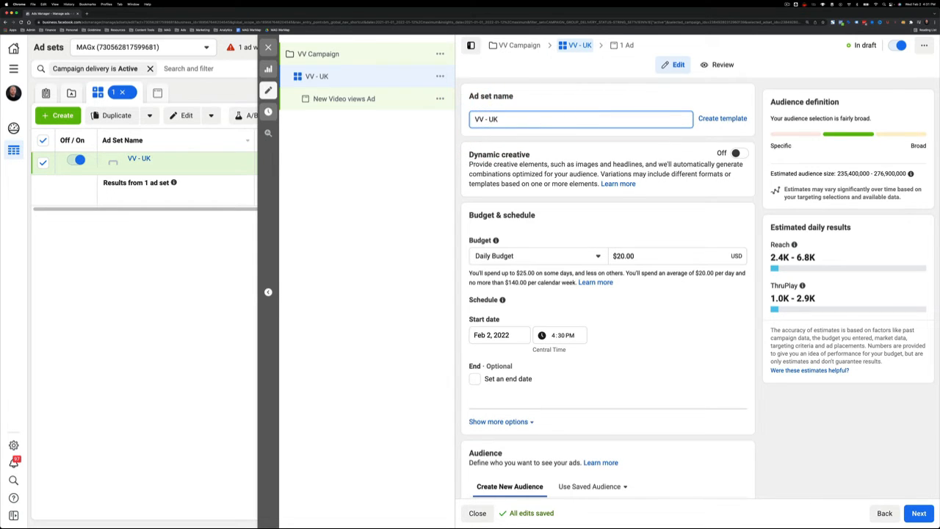
type("- ")
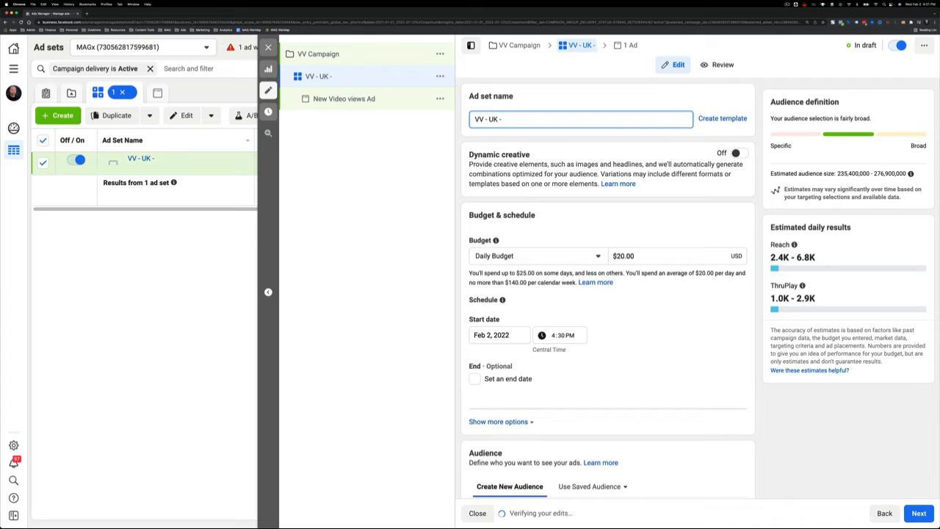
type("24-3")
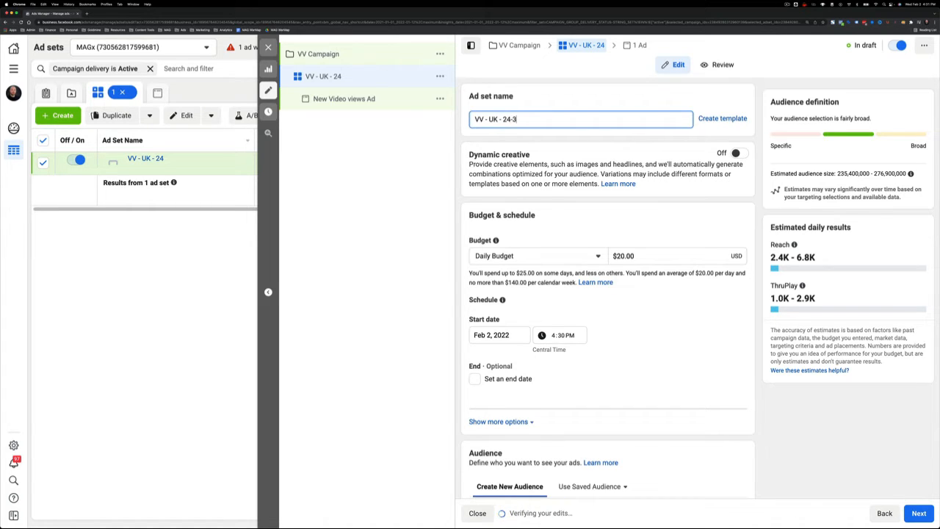
type("5")
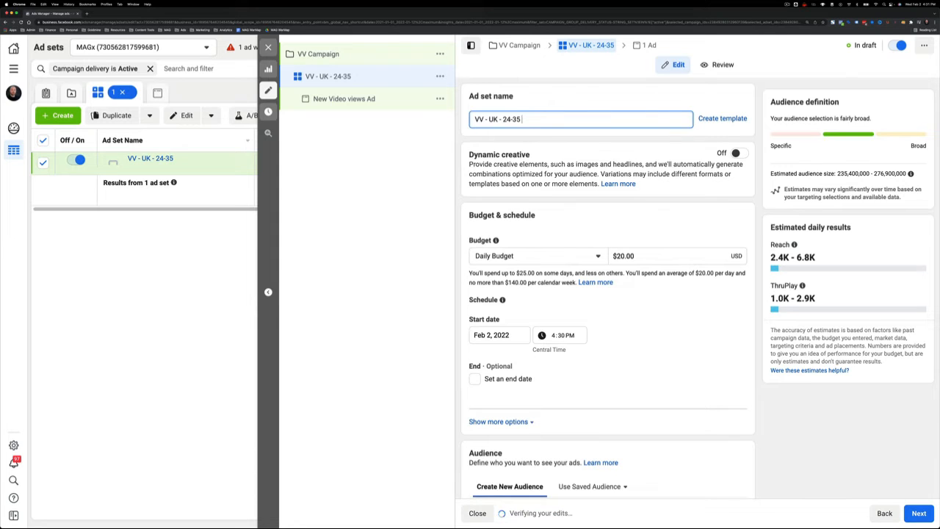
type(" Women")
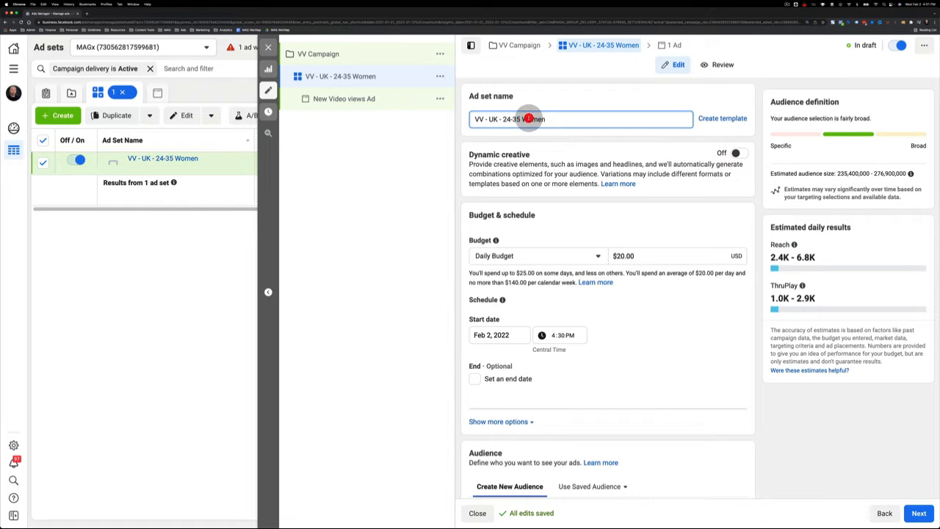
Step: Remove "Women" from the ad set name, write the age range as 24/35, and append "- Open"
double_click(532, 119)
key("BackSpace")
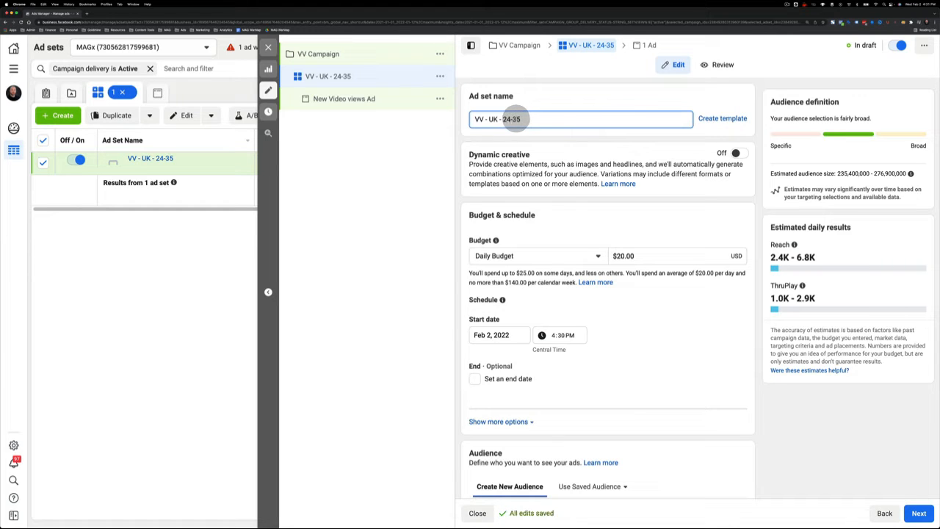
left_click(512, 119)
key("BackSpace")
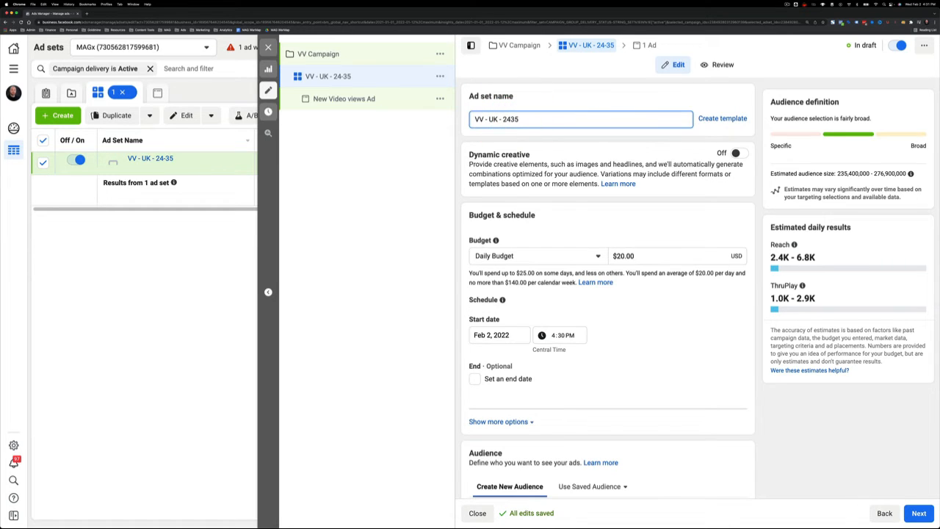
type("/")
left_click(524, 118)
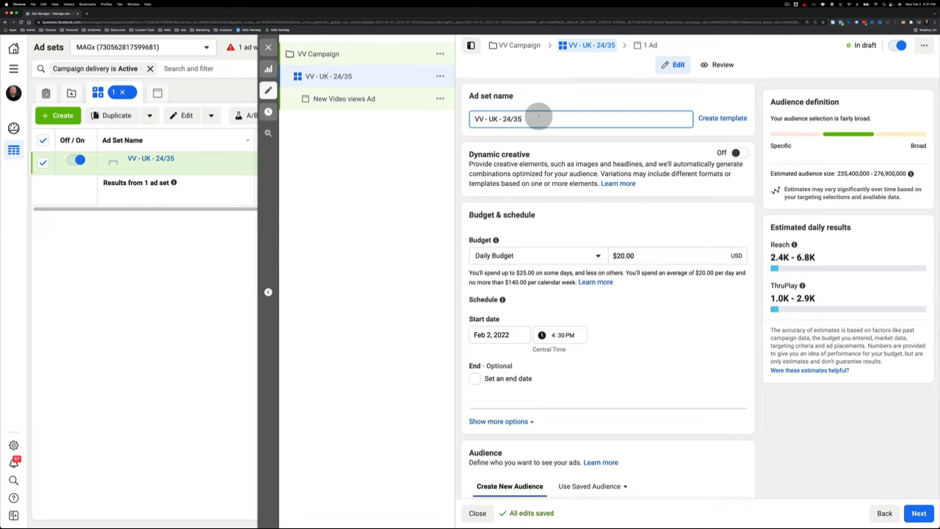
type("-")
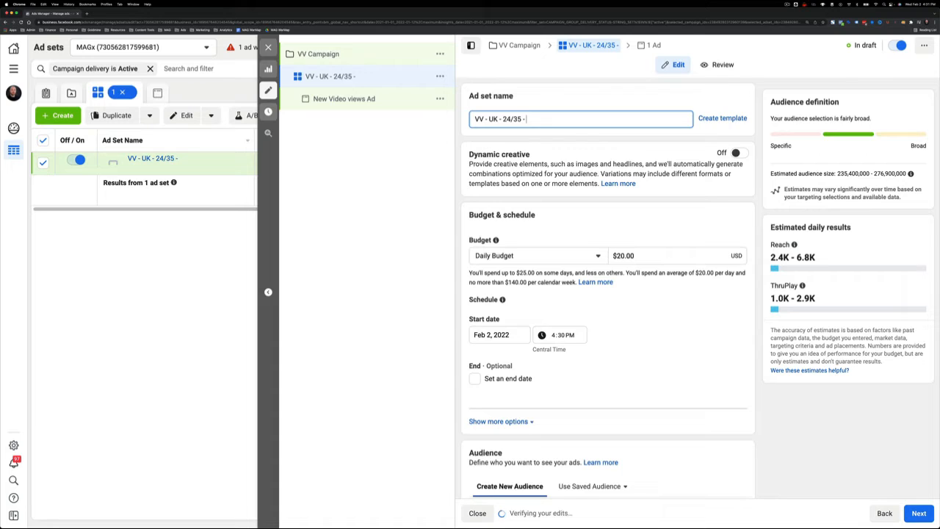
type(" Open")
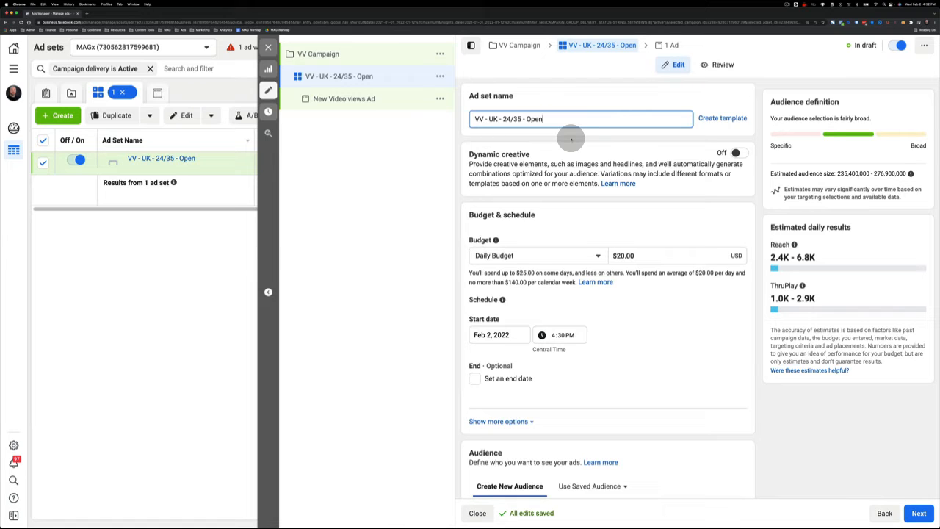
Step: Set the ad set's daily budget to $3.00
left_click(622, 255)
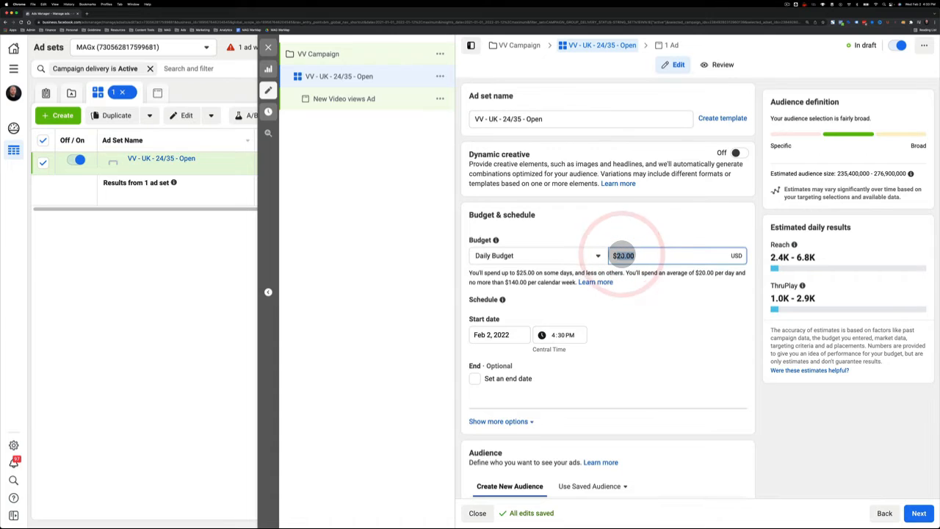
type("3")
left_click(612, 224)
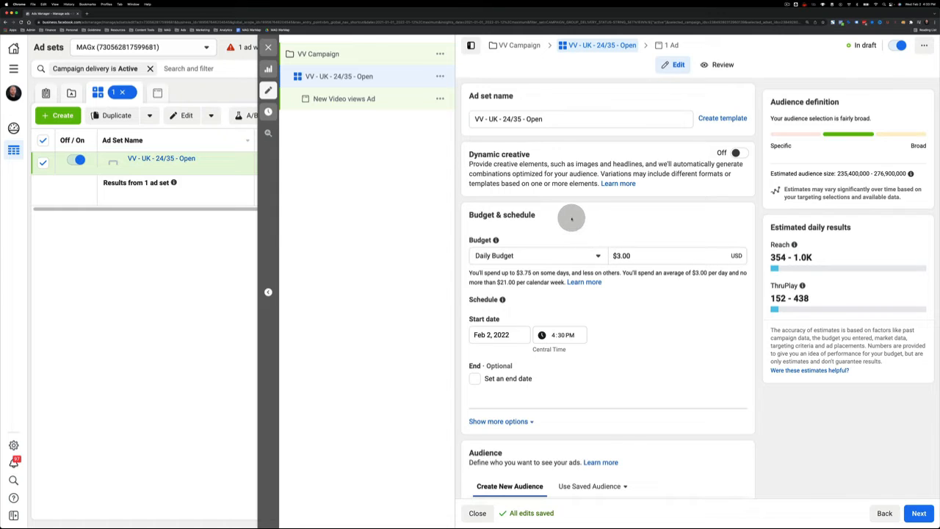
Step: Append "- New" to the ad set name so it reads "VV - UK - 24/35 - Open - New"
left_click(559, 118)
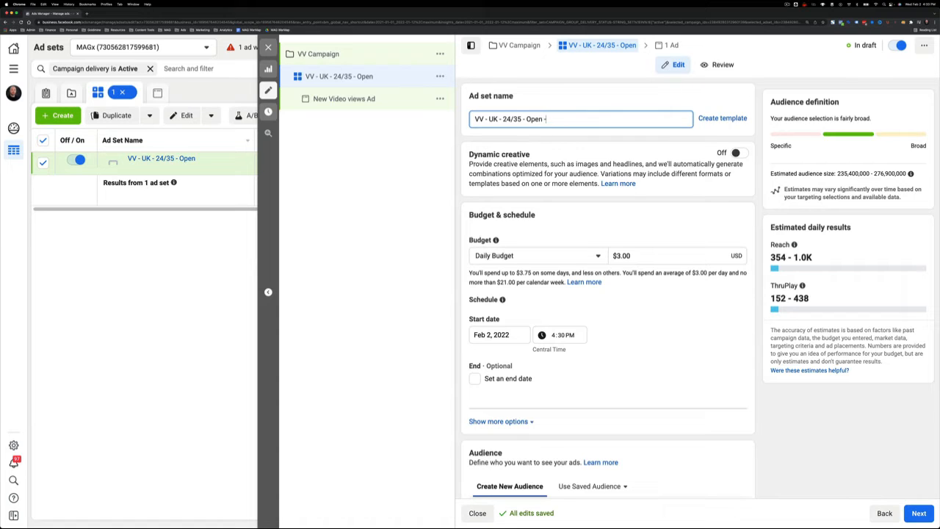
type("- New")
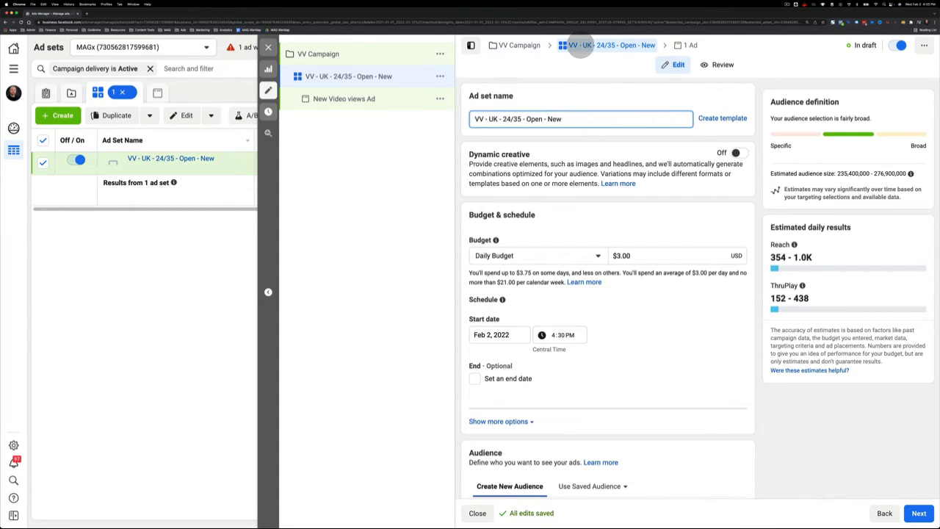
mouse_move(595, 44)
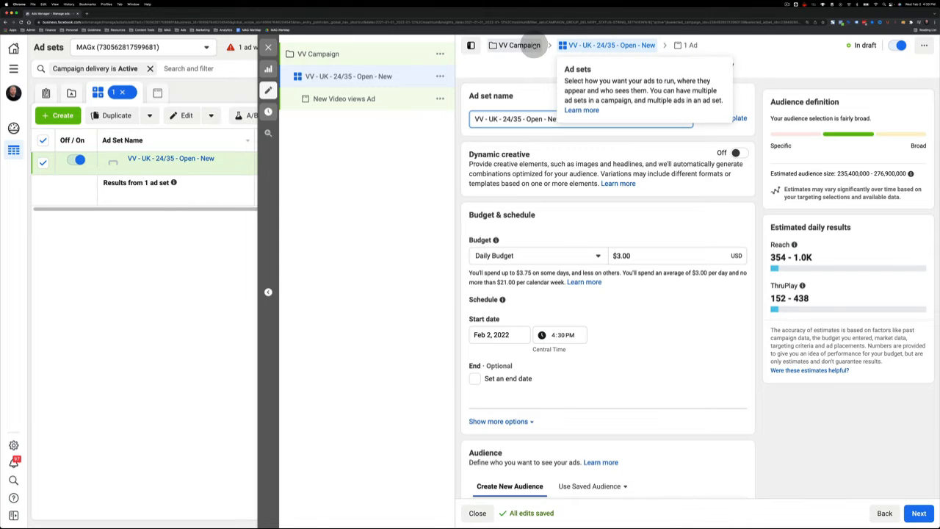
mouse_move(529, 45)
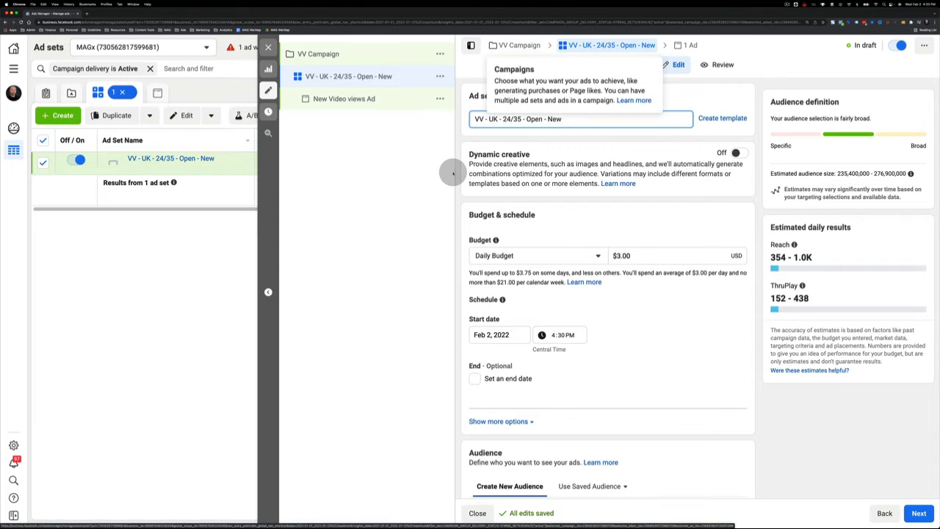
Step: Switch to the Miro board and sketch a small box above the funnel diagram
key("ctrl+Up")
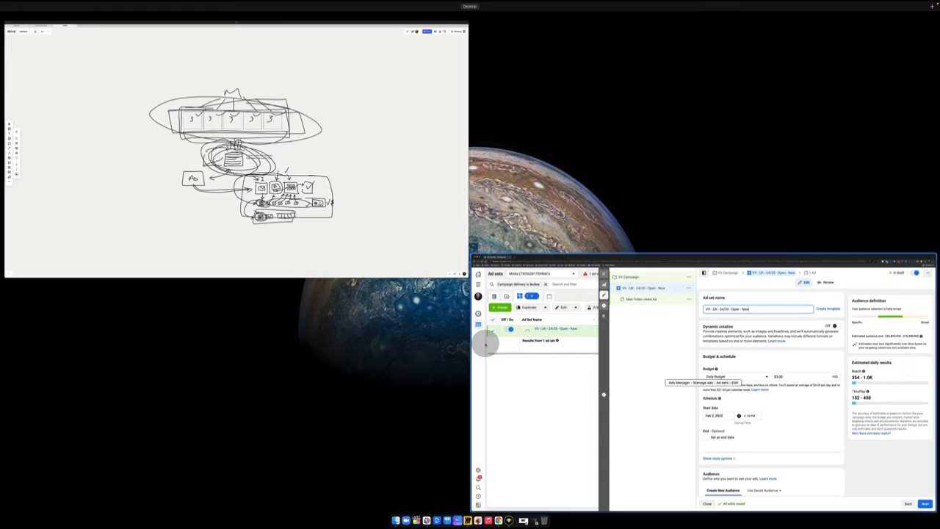
left_click(397, 215)
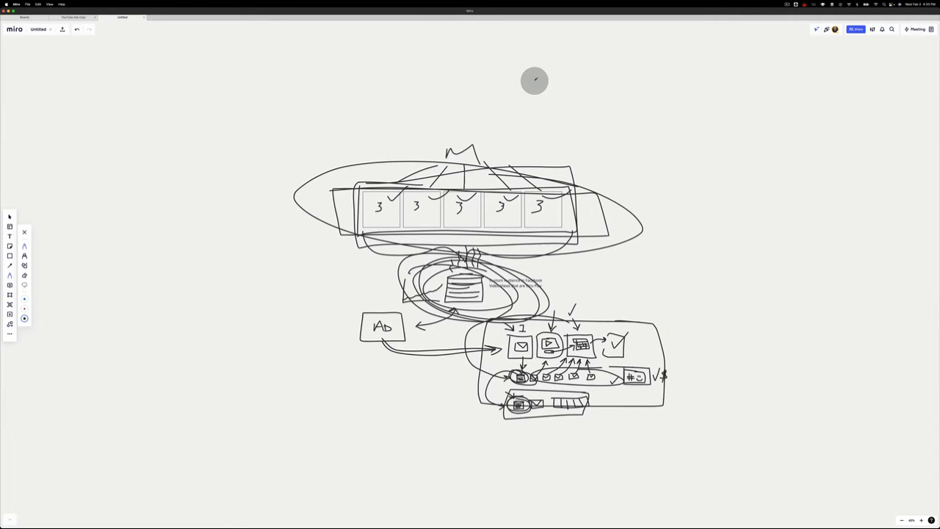
mouse_move(536, 94)
left_mouse_down()
mouse_move(583, 89)
mouse_move(538, 78)
left_mouse_up()
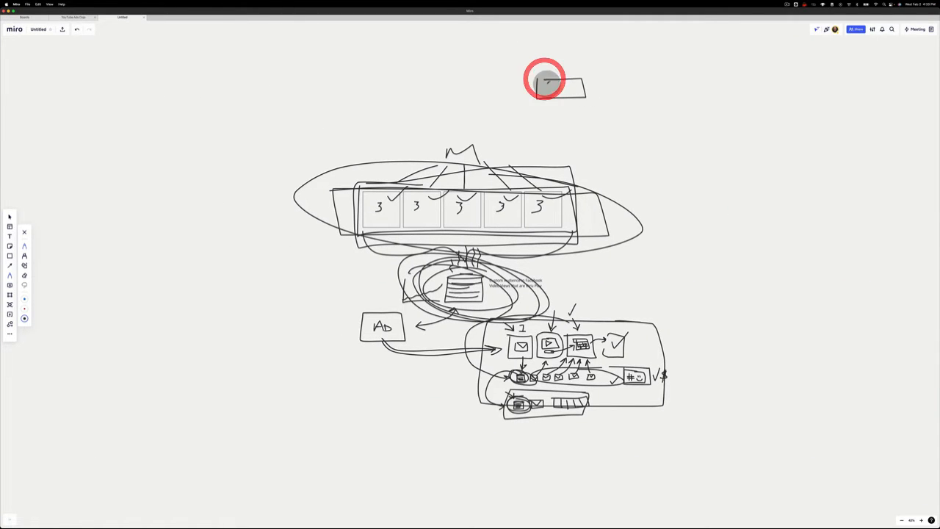
Step: Draw a wide box in the empty area below the funnel and write "VV C" inside it
scroll(596, 206, "down", 10)
mouse_move(415, 185)
left_mouse_down()
mouse_move(412, 213)
mouse_move(569, 214)
mouse_move(418, 181)
mouse_move(509, 207)
left_mouse_up()
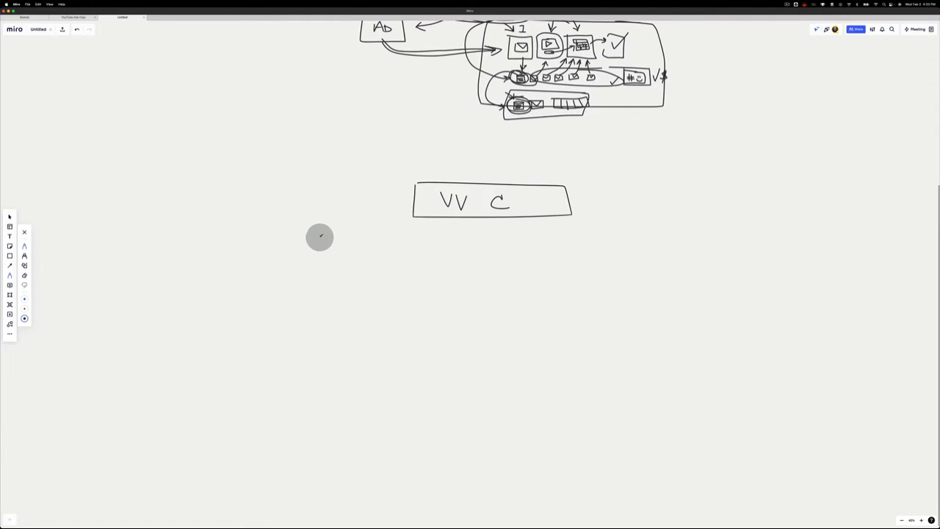
scroll(497, 111, "up", 5)
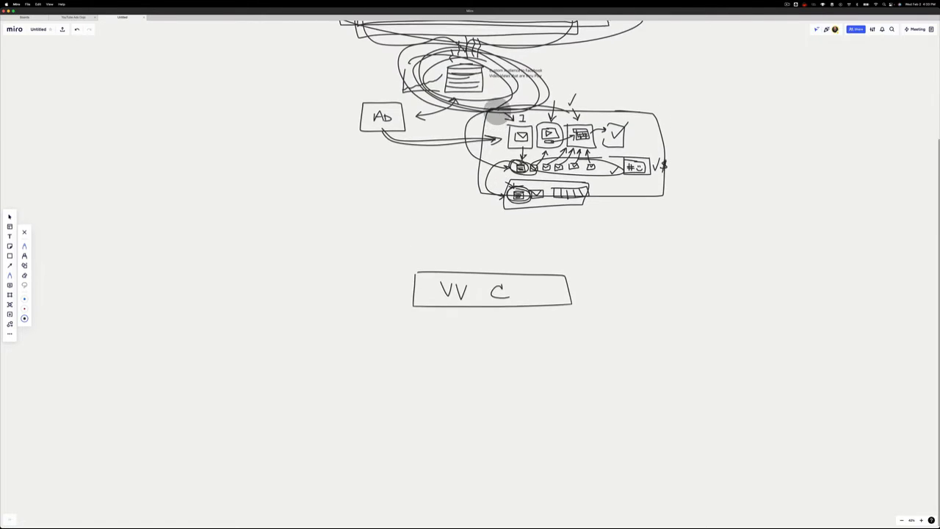
scroll(496, 113, "up", 5)
scroll(420, 438, "down", 5)
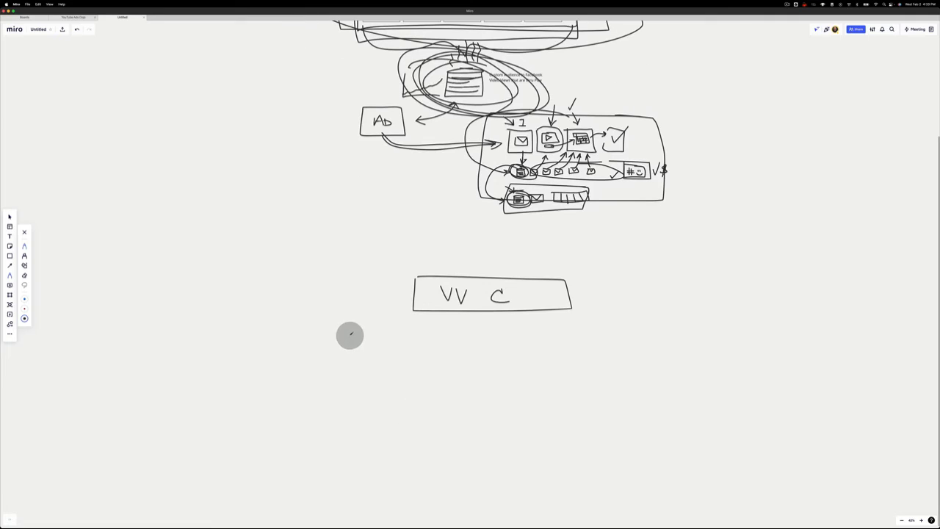
Step: Draw a row of five boxes beneath the VV C box and connect each one to it with a line
mouse_move(350, 335)
left_mouse_down()
mouse_move(315, 340)
mouse_move(384, 338)
mouse_move(355, 335)
left_mouse_up()
mouse_move(435, 343)
left_mouse_down()
mouse_move(435, 354)
mouse_move(468, 346)
left_mouse_up()
mouse_move(507, 344)
left_mouse_down()
mouse_move(593, 357)
mouse_move(561, 339)
mouse_move(651, 346)
mouse_move(605, 339)
left_mouse_up()
left_click_drag(432, 307, 390, 327)
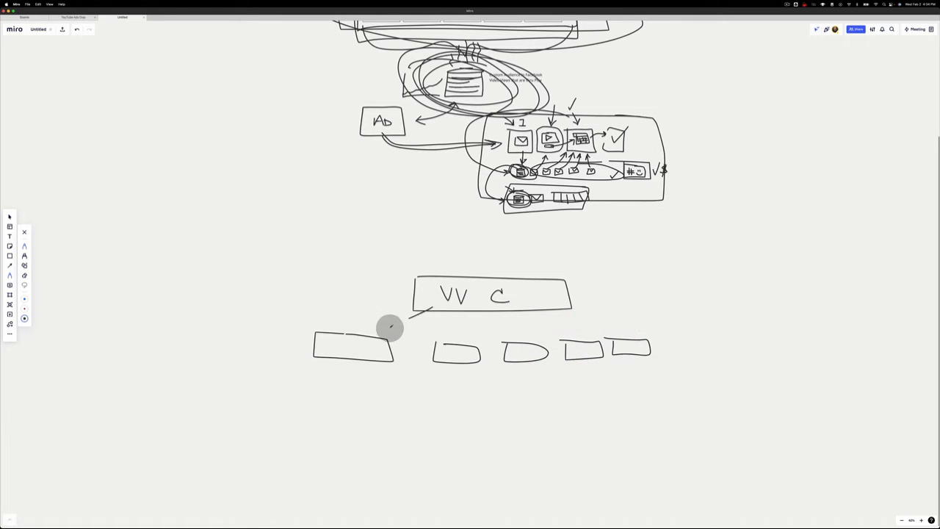
left_click_drag(457, 311, 458, 338)
left_click_drag(500, 308, 520, 339)
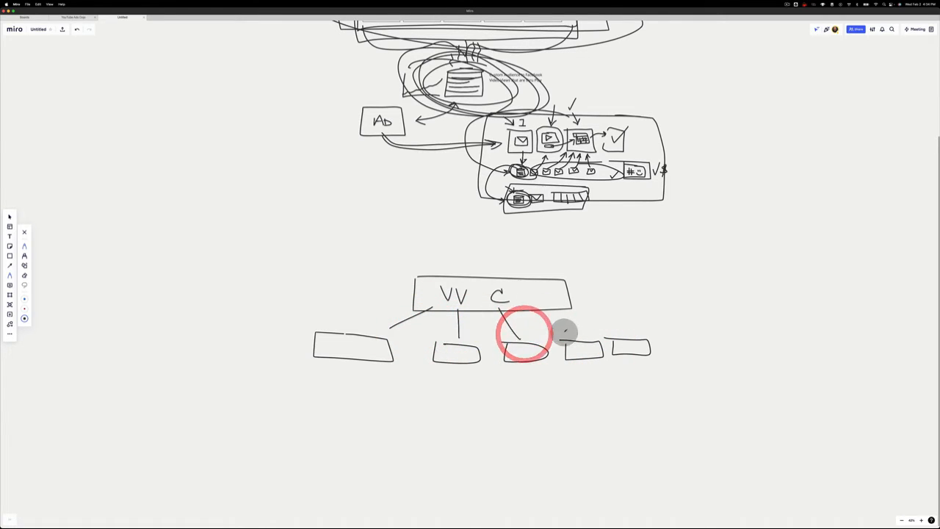
mouse_move(533, 309)
left_mouse_down()
mouse_move(569, 336)
mouse_move(631, 346)
left_mouse_up()
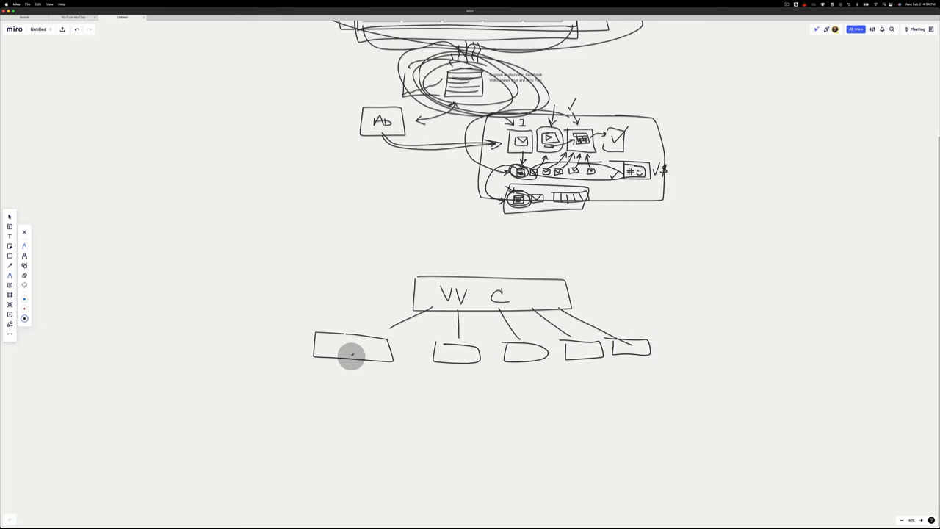
Step: Draw a short line down from each of the five boxes, ending in a small oval
left_click_drag(348, 358, 349, 387)
left_click_drag(458, 364, 458, 384)
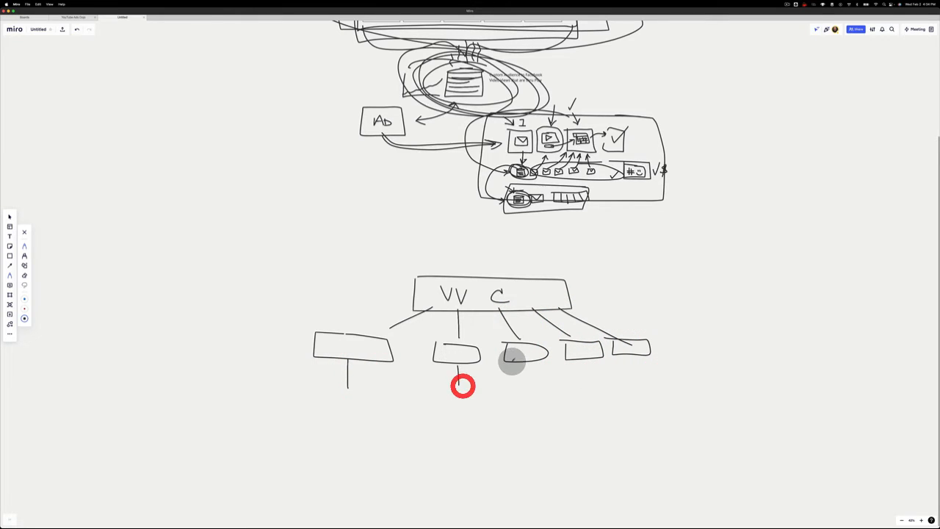
left_click_drag(520, 363, 520, 380)
left_click_drag(580, 360, 582, 383)
left_click_drag(636, 360, 636, 380)
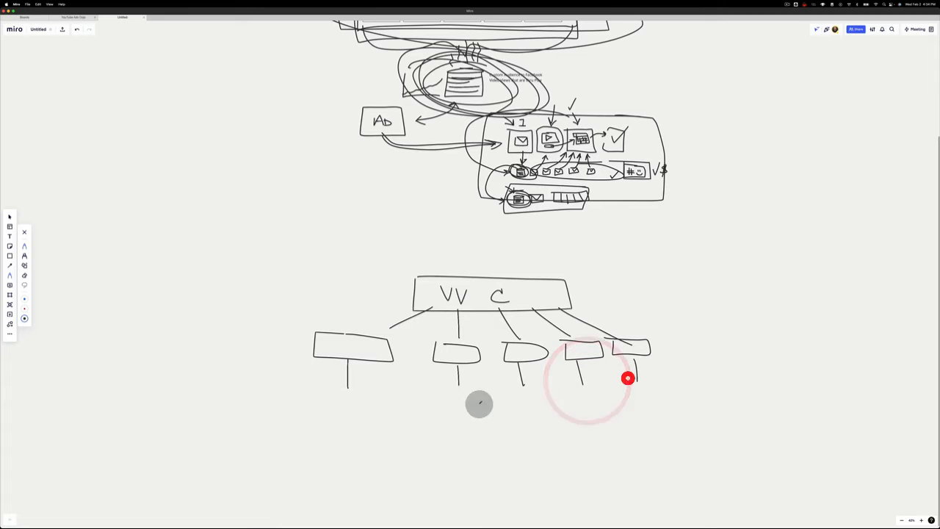
mouse_move(355, 388)
left_mouse_down()
mouse_move(348, 399)
mouse_move(346, 390)
left_mouse_up()
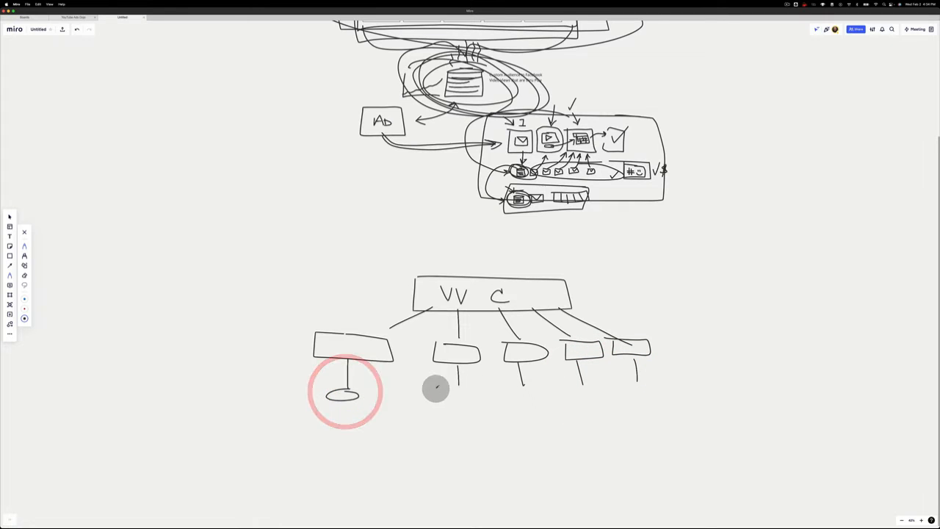
left_click_drag(436, 386, 454, 386)
mouse_move(523, 385)
left_mouse_down()
mouse_move(517, 390)
mouse_move(620, 381)
left_mouse_up()
Step: Separate the diagram's three levels with long horizontal lines and label them "C", "ASet" and "A"
left_click_drag(301, 316, 938, 340)
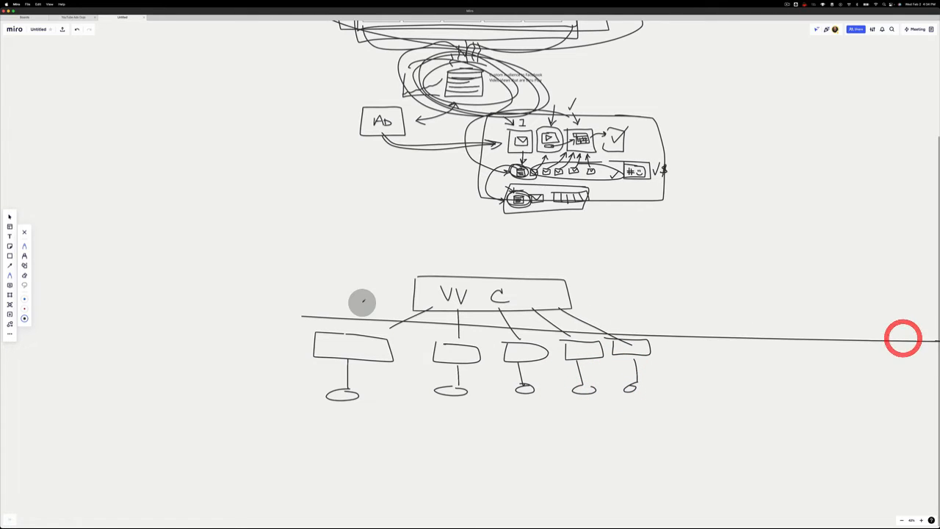
left_click_drag(359, 285, 360, 299)
left_click_drag(282, 378, 661, 382)
left_click_drag(853, 387, 864, 387)
mouse_move(240, 355)
left_mouse_down()
mouse_move(247, 335)
mouse_move(271, 350)
mouse_move(257, 354)
left_mouse_up()
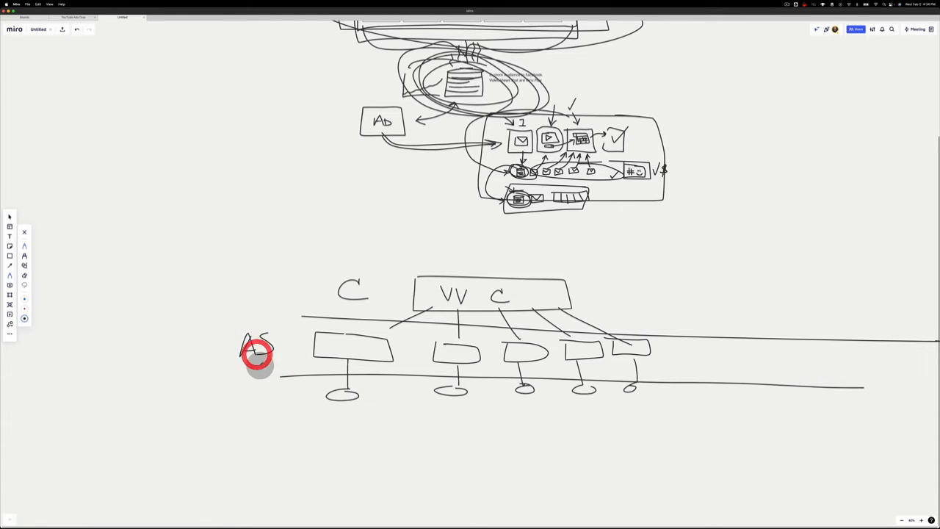
left_click_drag(263, 388, 934, 427)
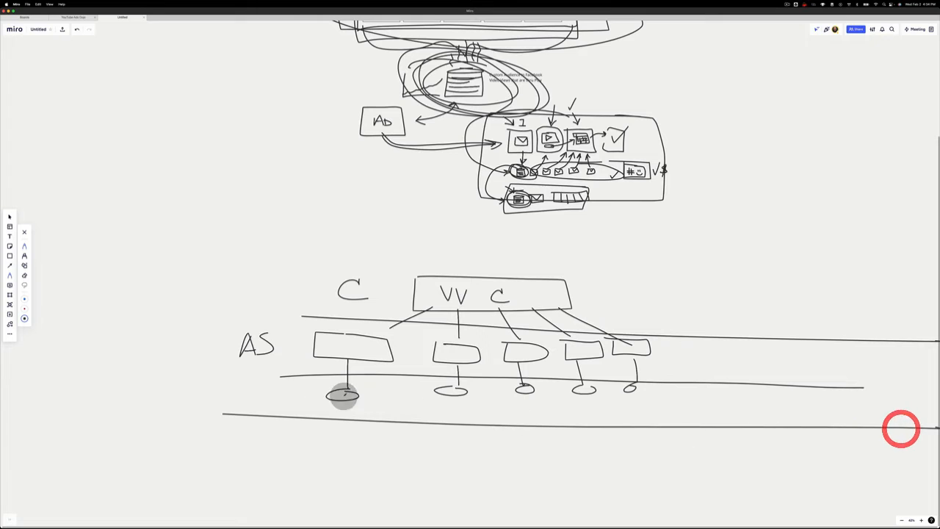
mouse_move(263, 396)
left_mouse_down()
mouse_move(277, 387)
mouse_move(280, 396)
left_mouse_up()
left_click_drag(289, 340, 292, 347)
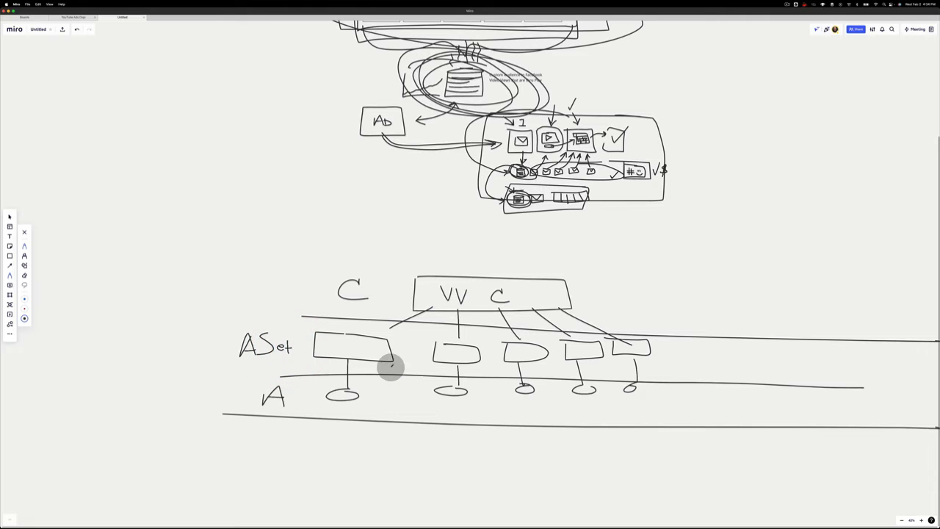
Step: Switch to Facebook Ads Manager and view the campaign, ad set and ad levels in turn, returning to the ad set
key("ctrl+Up")
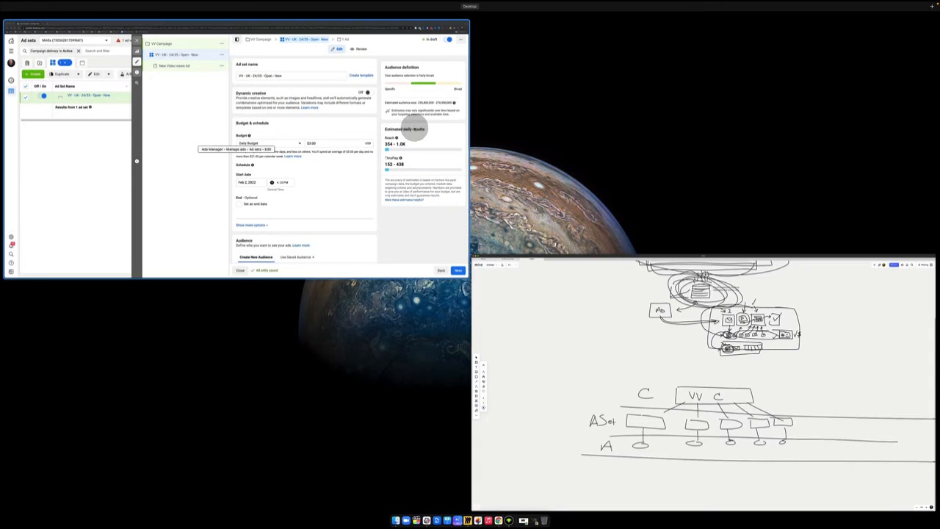
left_click(414, 128)
left_click(514, 45)
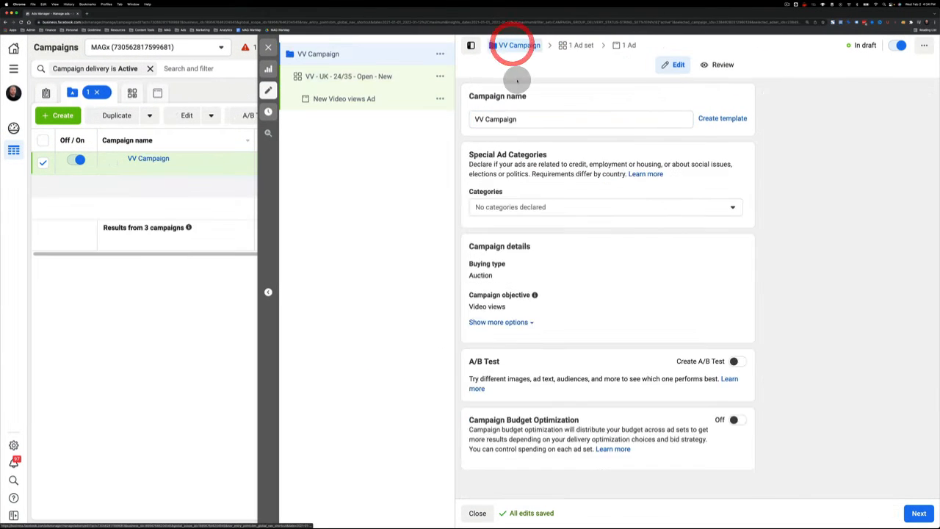
left_click(577, 45)
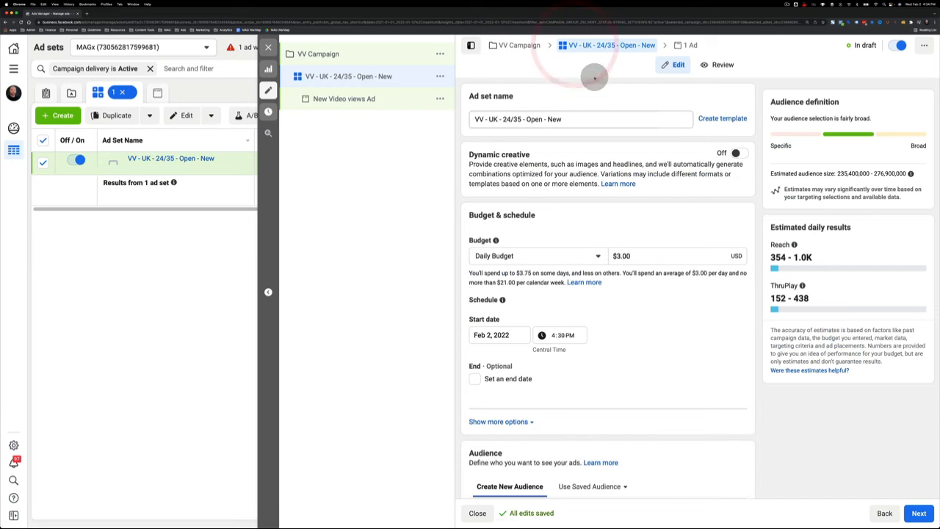
left_click(677, 44)
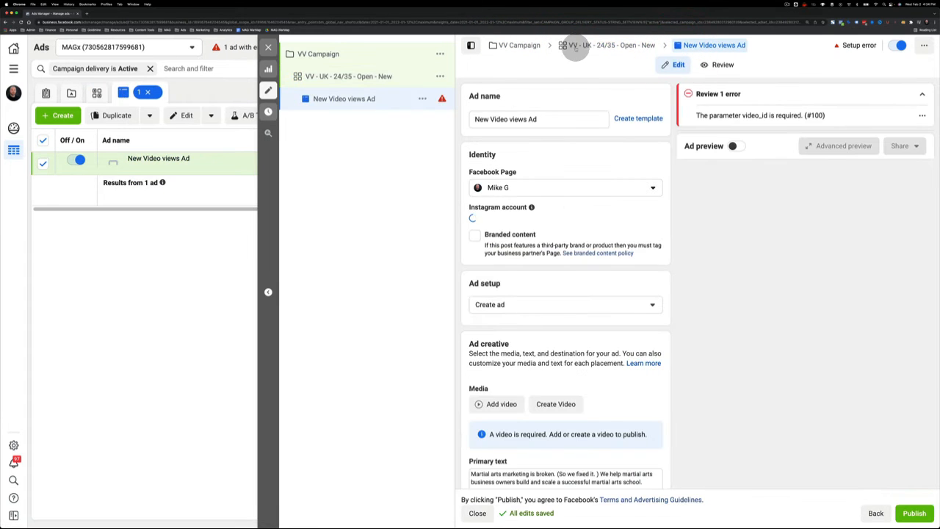
left_click(581, 46)
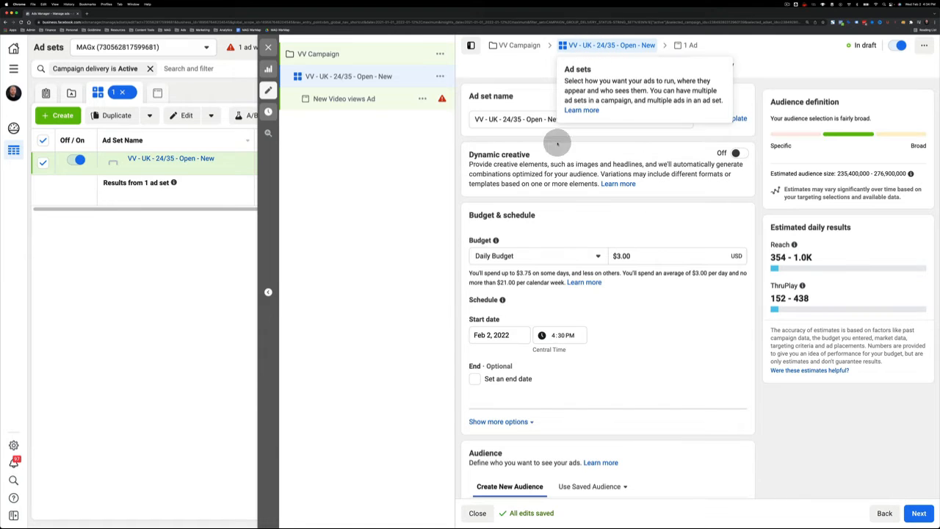
Step: Replace the ad set's audience location with the city Andover, Kansas, and check the estimated audience size
scroll(533, 342, "down", 3)
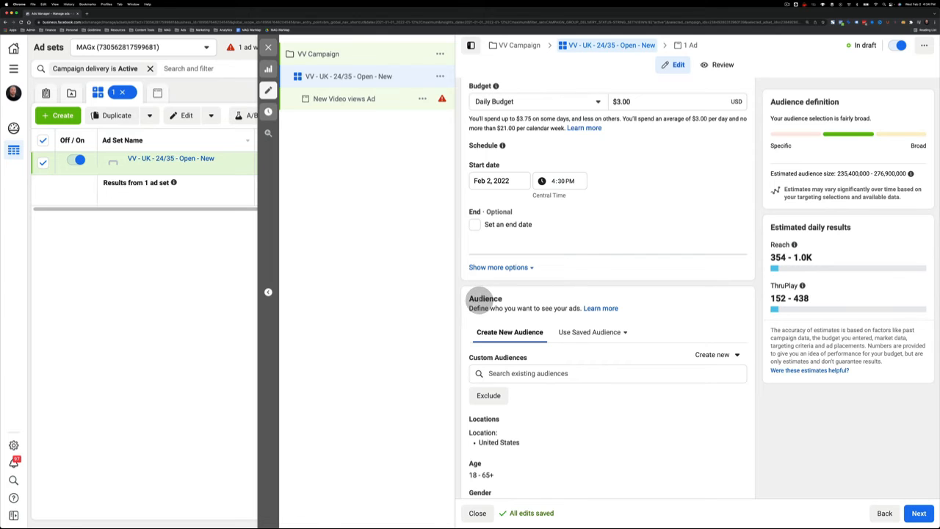
double_click(480, 298)
scroll(481, 294, "up", 2)
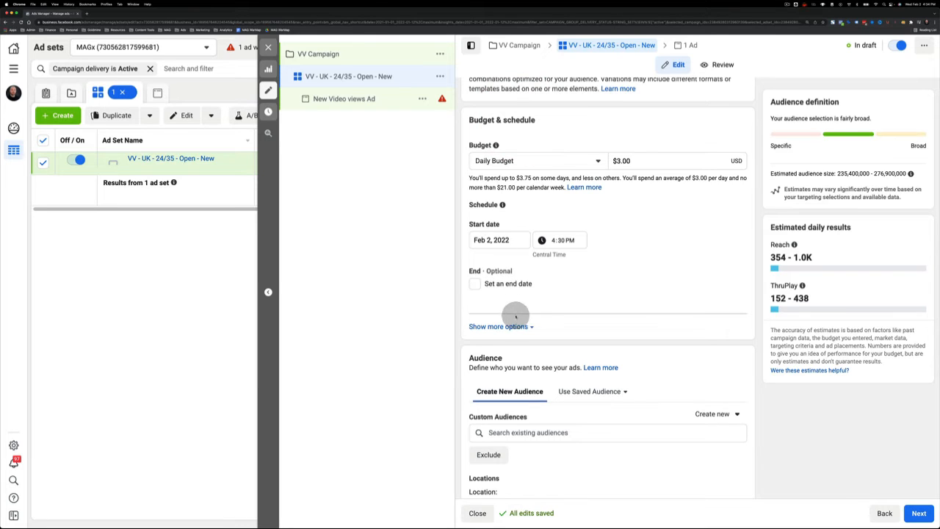
scroll(458, 343, "down", 1)
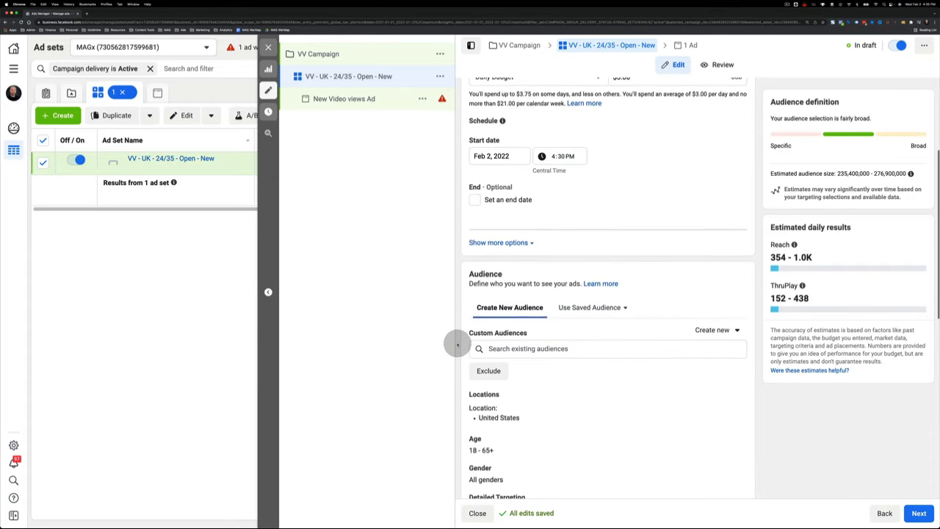
scroll(457, 344, "down", 3)
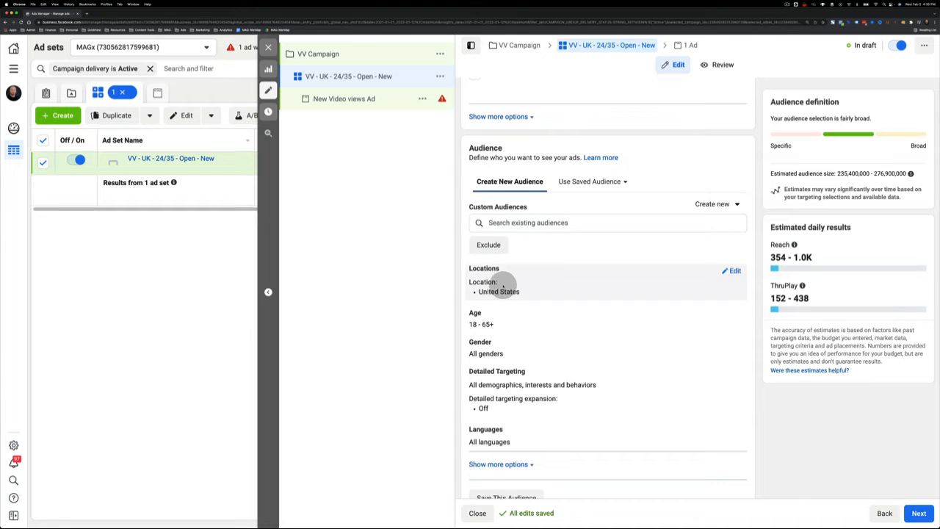
left_click(732, 271)
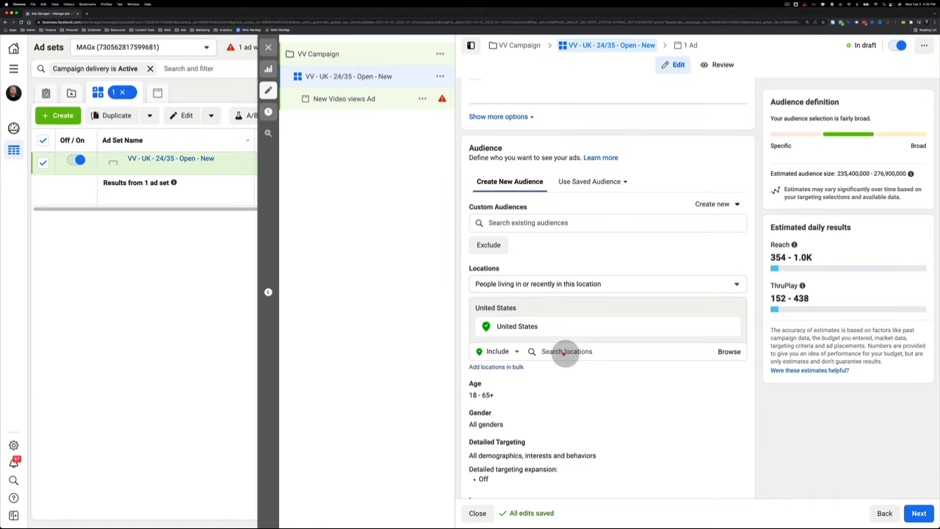
left_click(566, 351)
type("An")
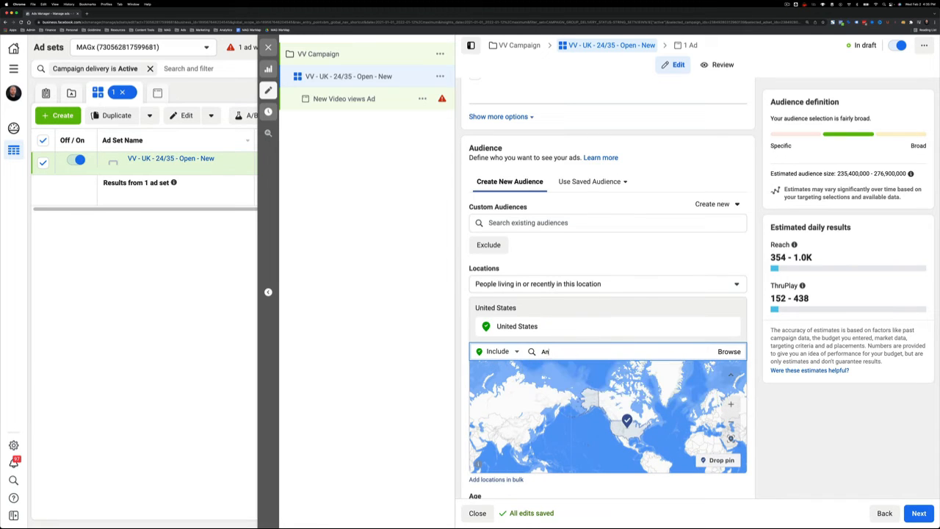
type("dover, Kansas")
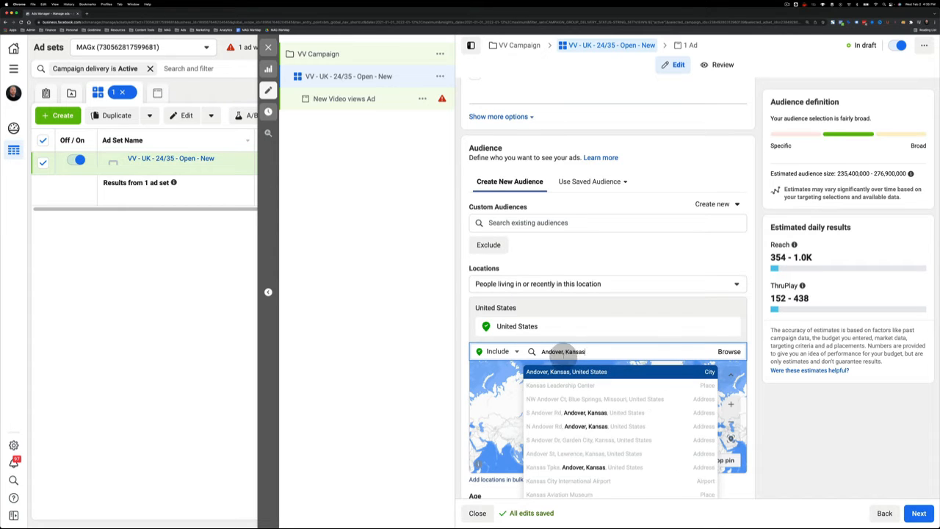
left_click(563, 372)
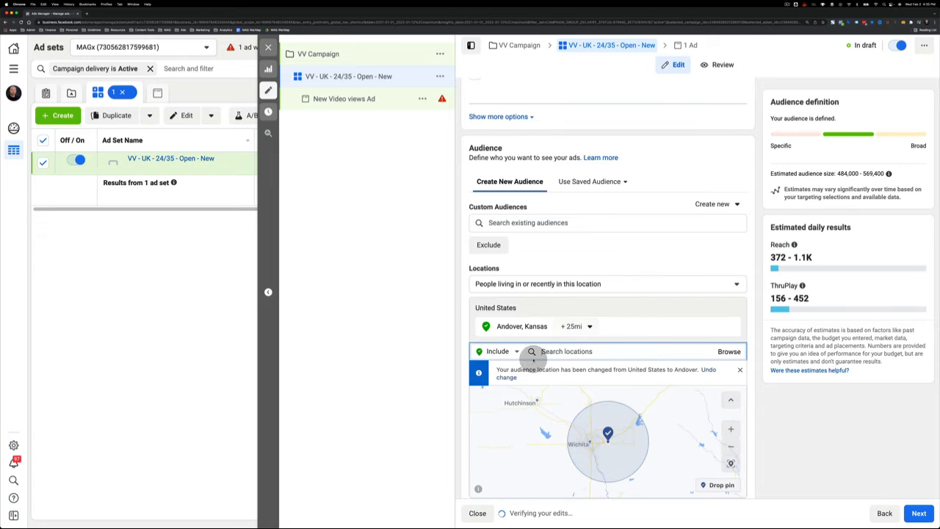
left_click(428, 335)
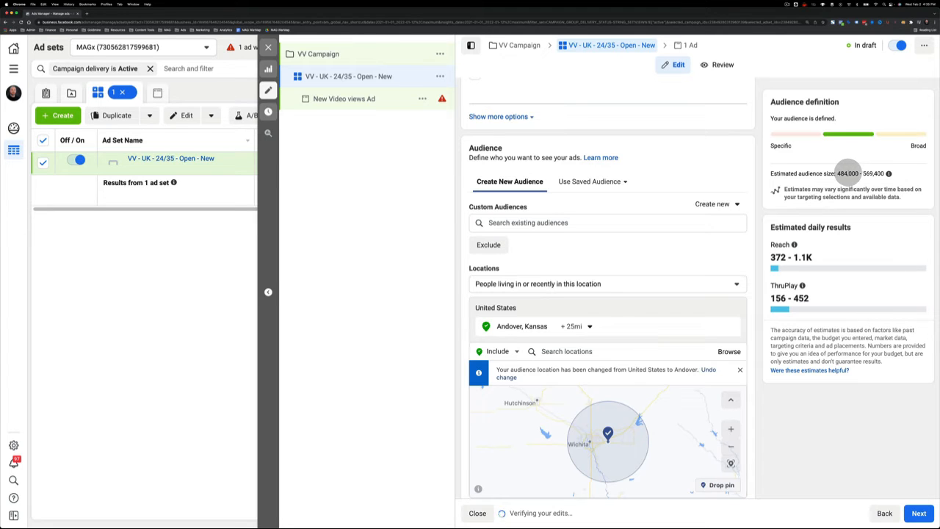
left_click_drag(837, 174, 880, 174)
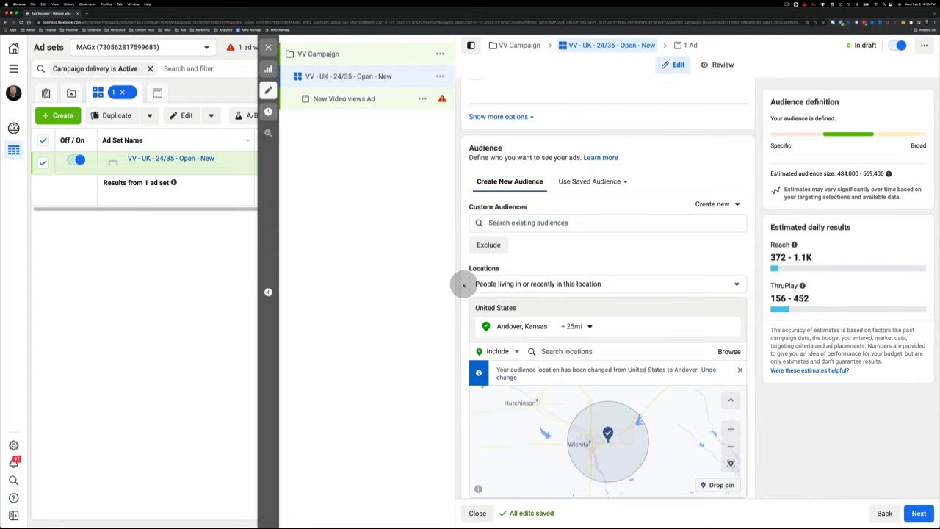
Step: Restrict the location targeting to "People living in this location" and review the other options
left_click(516, 284)
left_click(507, 334)
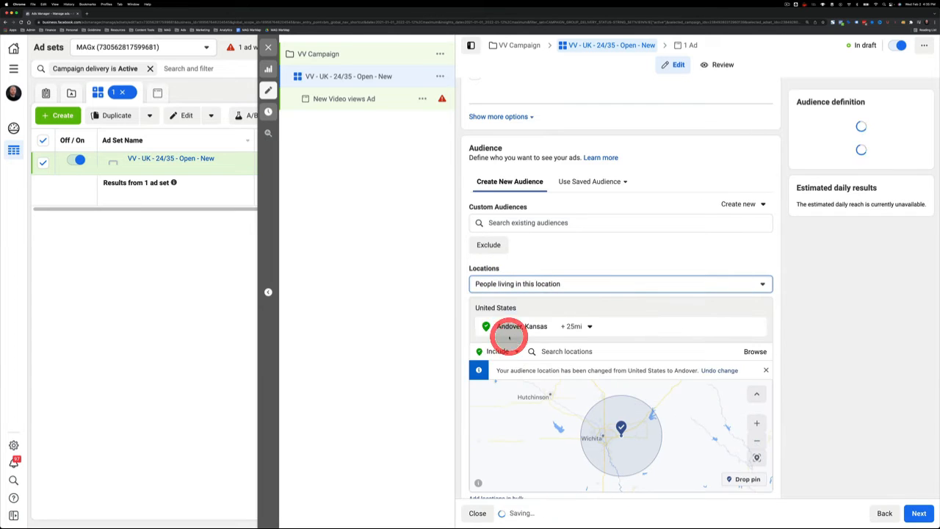
left_click(525, 285)
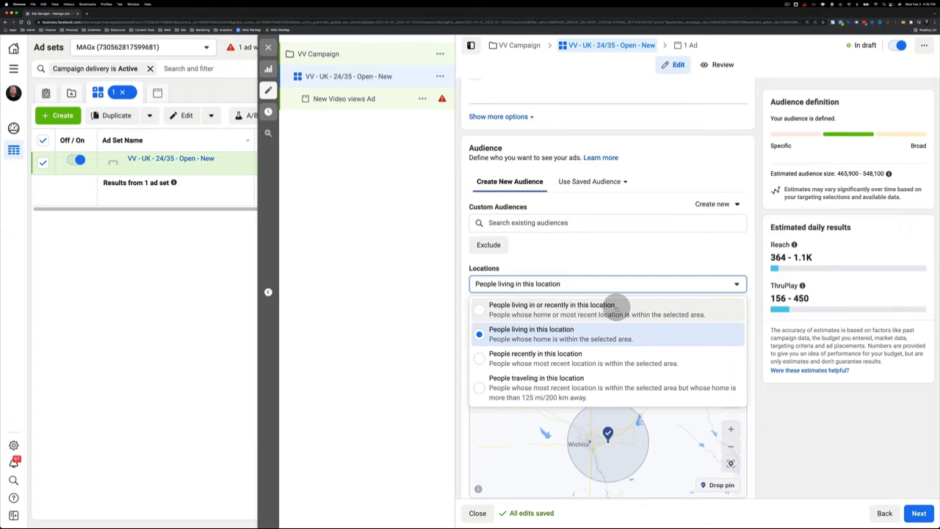
left_click(463, 259)
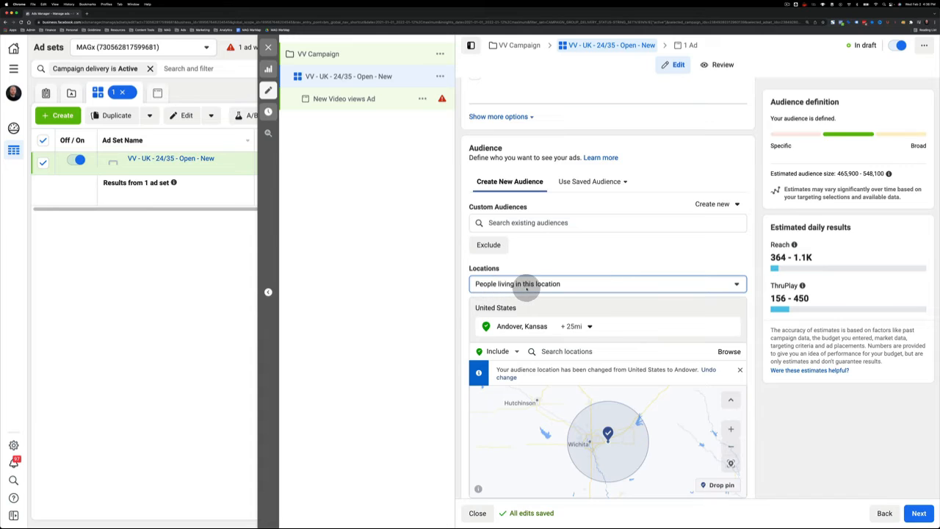
mouse_move(535, 328)
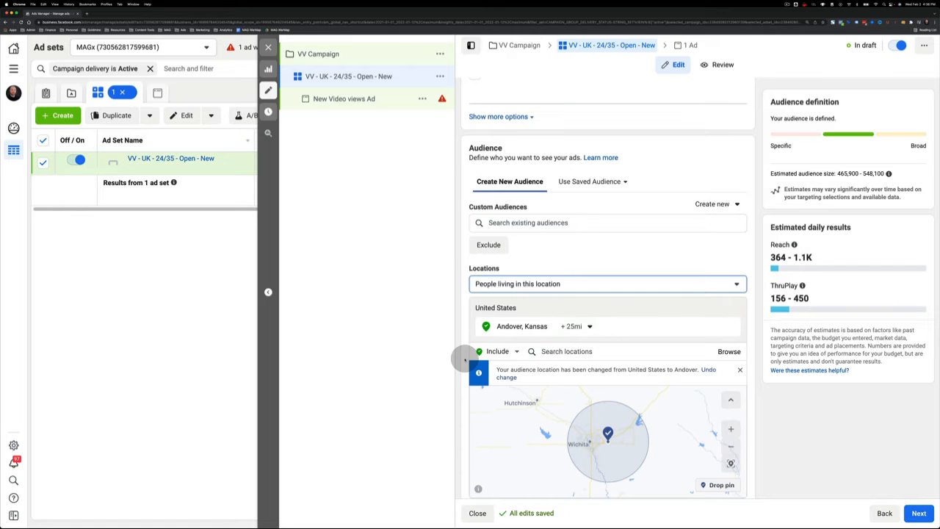
Step: Set the ad set audience's minimum age to 24
scroll(463, 359, "down", 5)
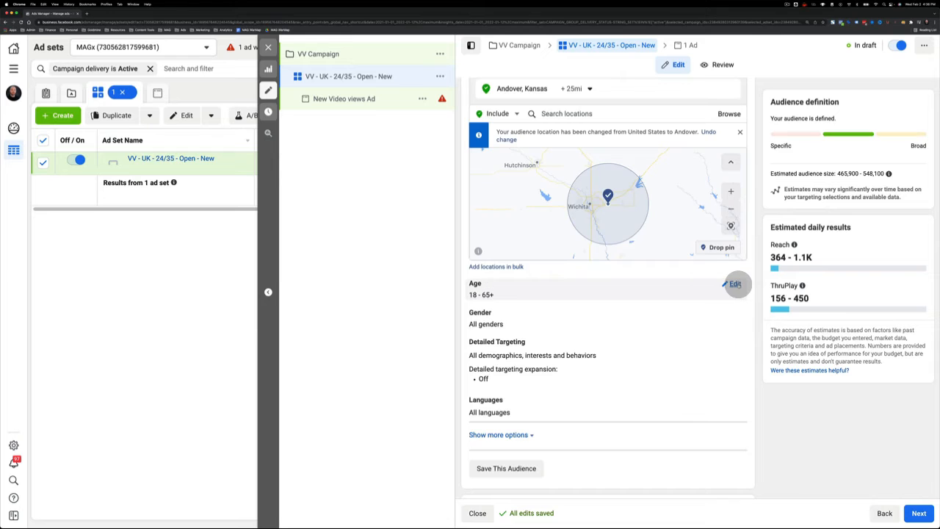
left_click(735, 284)
left_click(500, 298)
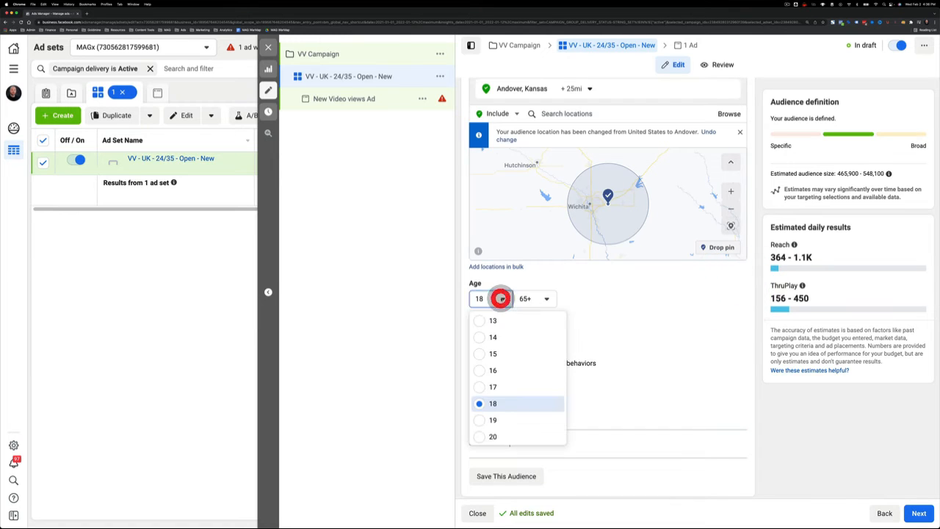
scroll(512, 391, "down", 2)
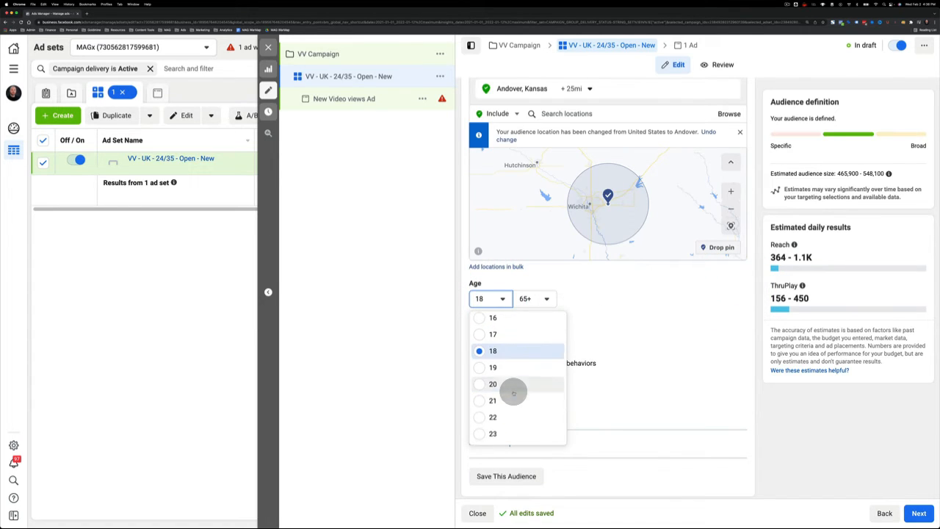
scroll(509, 393, "down", 3)
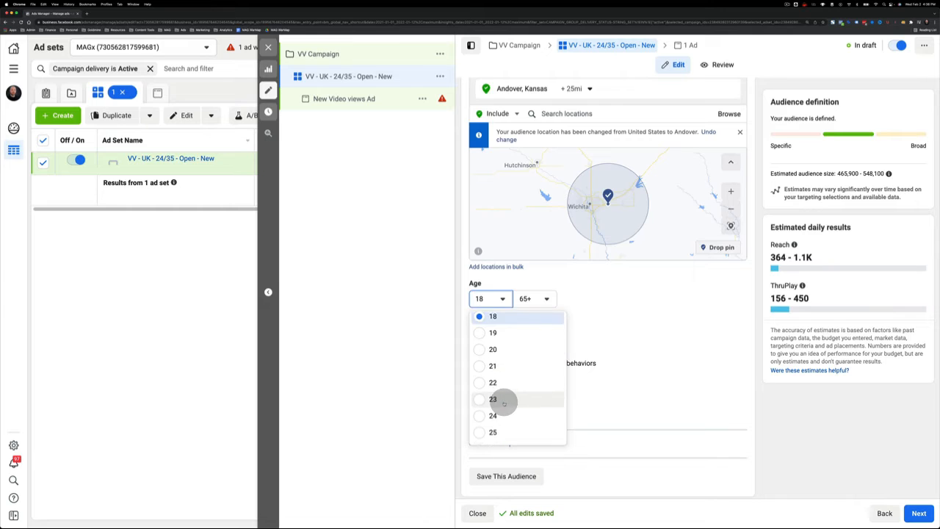
left_click(479, 384)
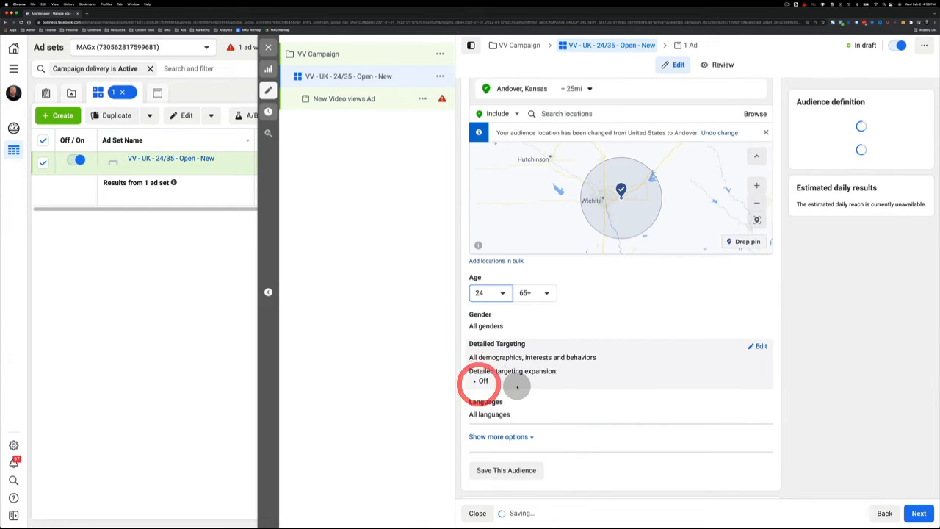
Step: Set the ad set audience's maximum age to 35
left_click(533, 284)
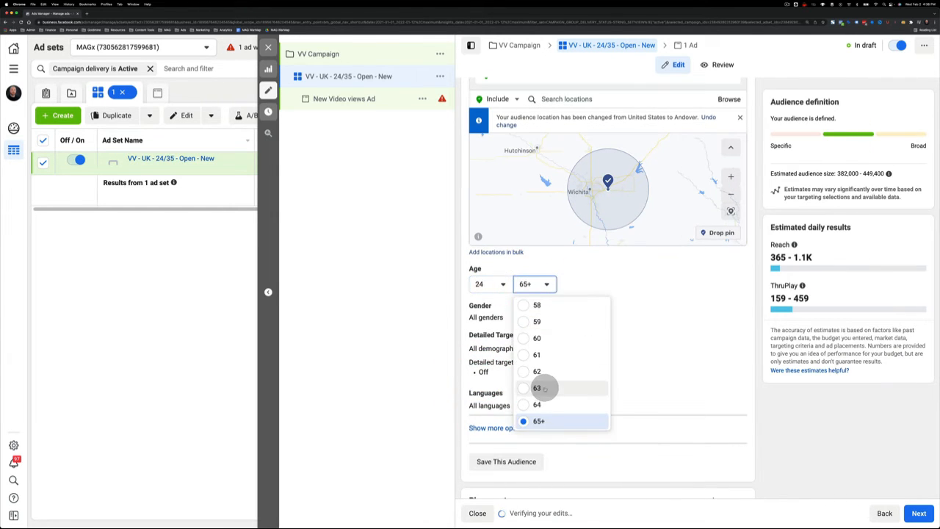
scroll(545, 388, "up", 6)
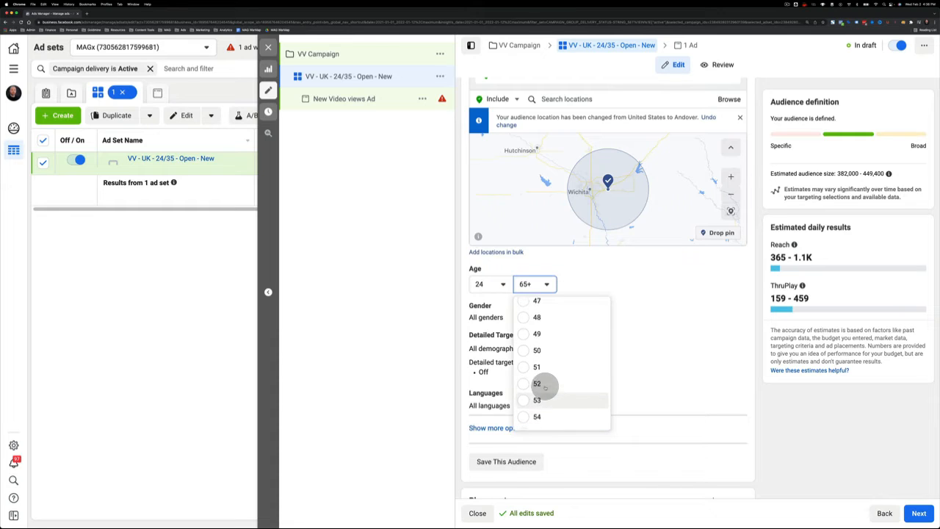
scroll(545, 387, "up", 5)
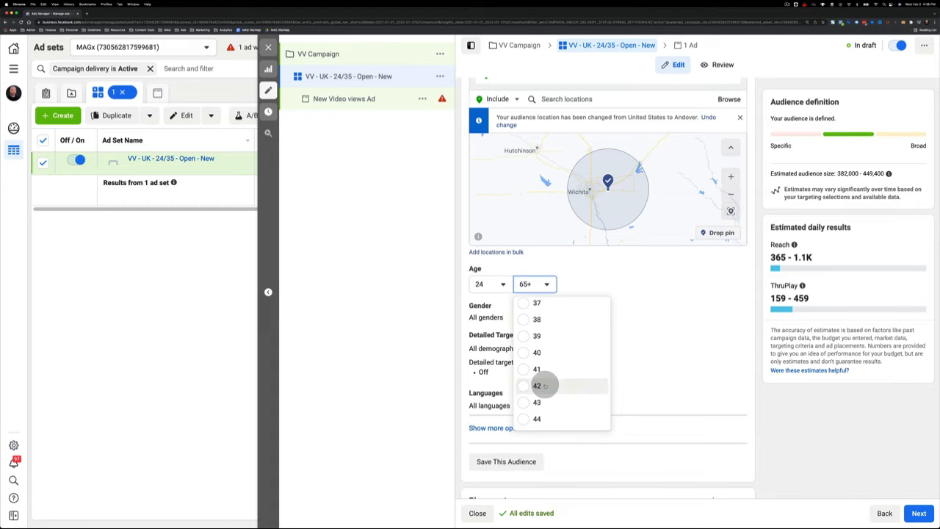
scroll(545, 384, "up", 1)
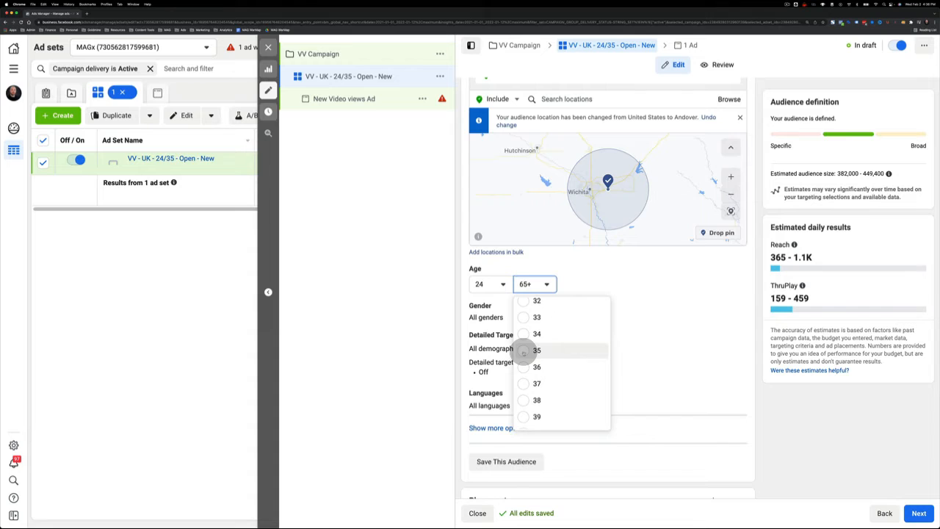
left_click(523, 351)
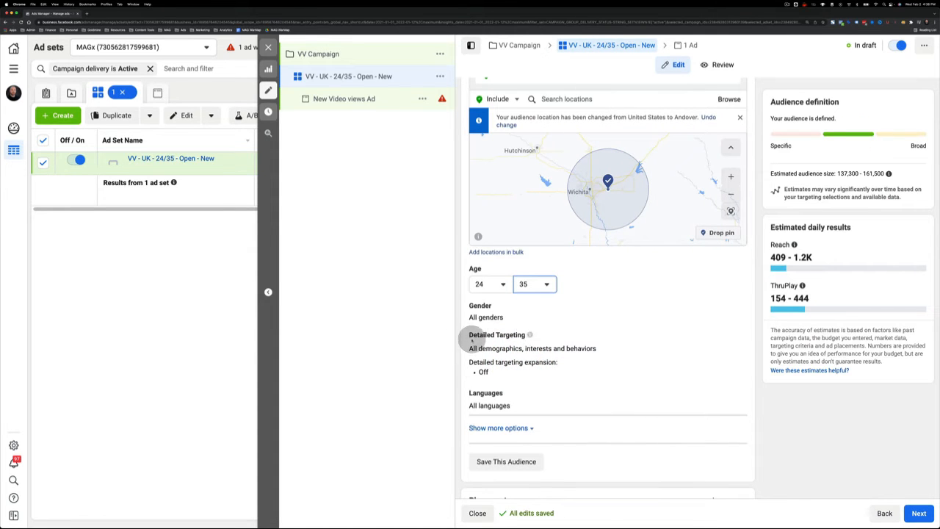
Step: Add "Parents with preschoolers (03-05 years)" and "Parents with early school-age children (06-08 years)" to the detailed targeting
mouse_move(530, 334)
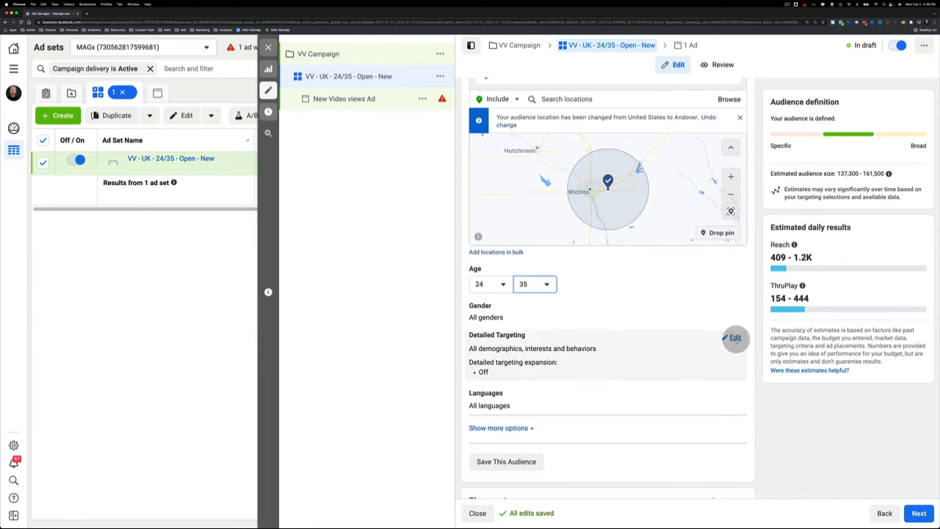
left_click(735, 338)
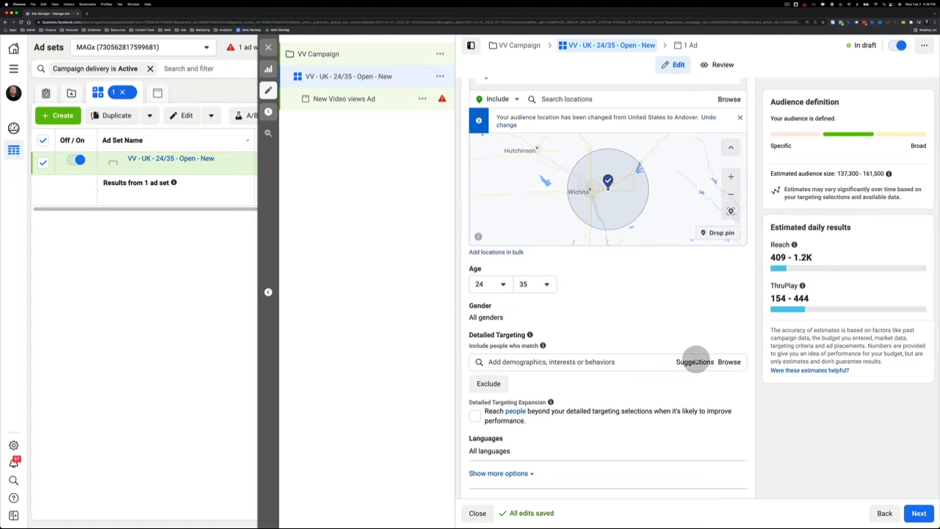
left_click(548, 362)
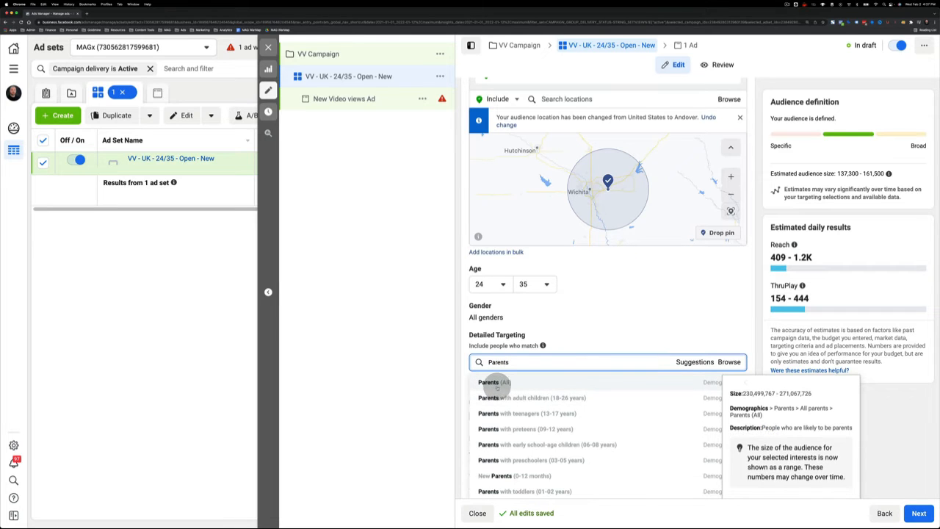
left_click(538, 459)
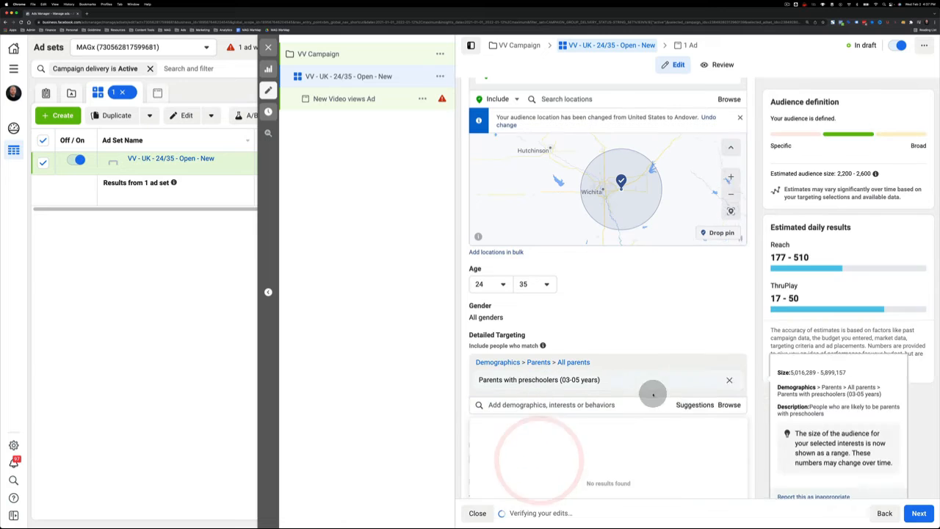
left_click(691, 404)
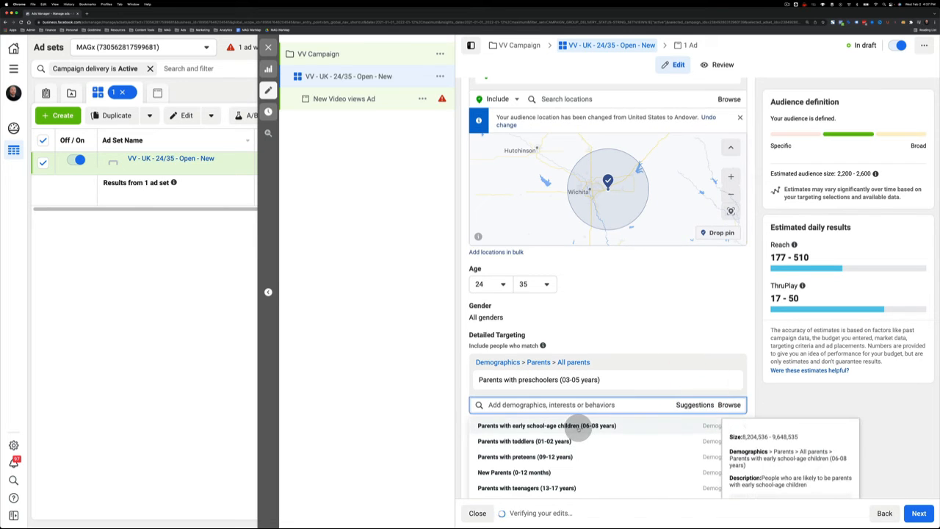
left_click(578, 426)
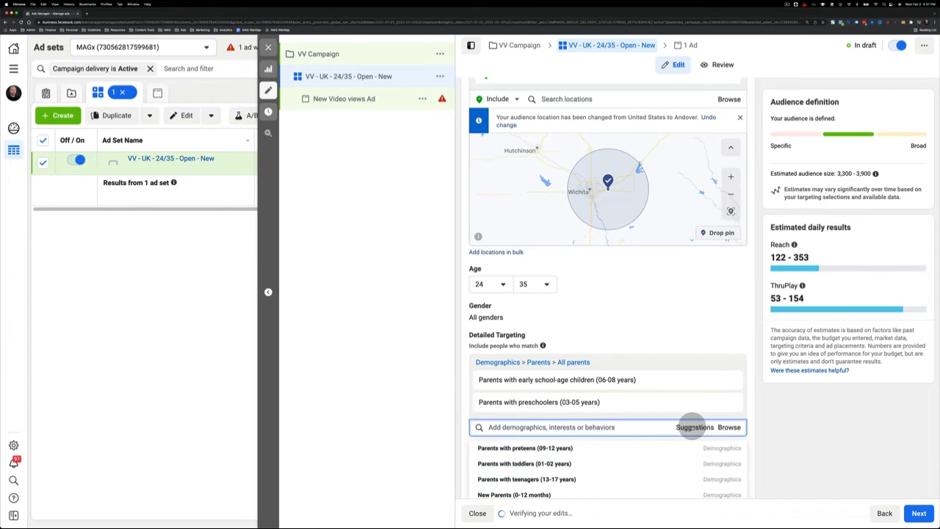
Step: Add the suggested segments "Parents with preteens (09-12 years)" and "Parents with teenagers (13-17 years)" to the detailed targeting
left_click(692, 427)
left_click(691, 427)
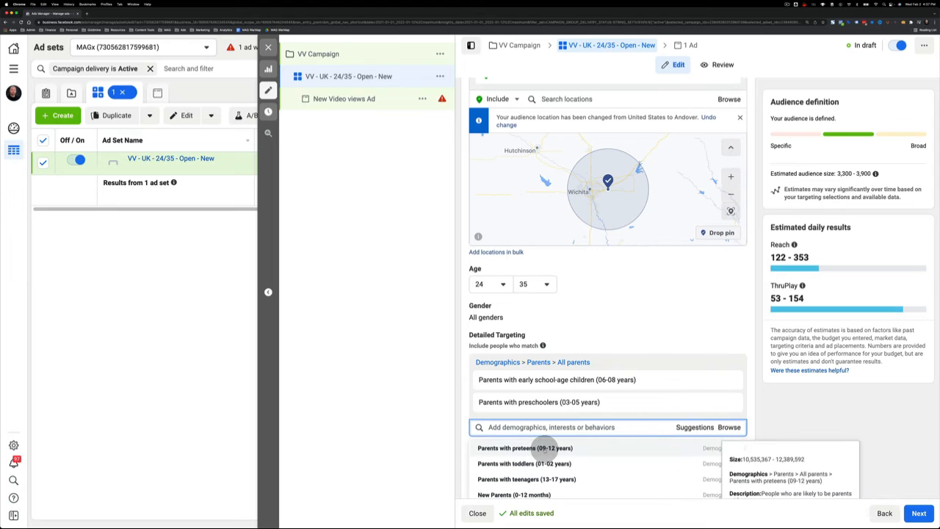
left_click(524, 448)
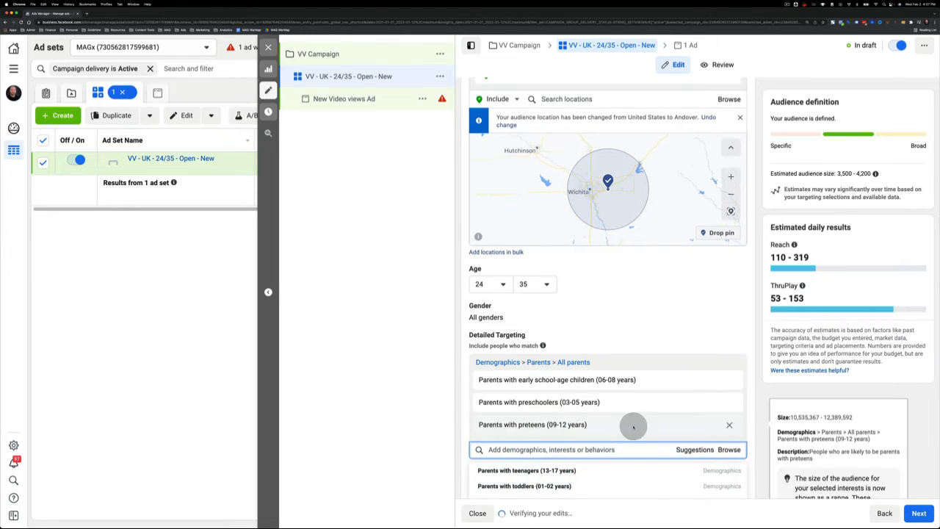
left_click(694, 449)
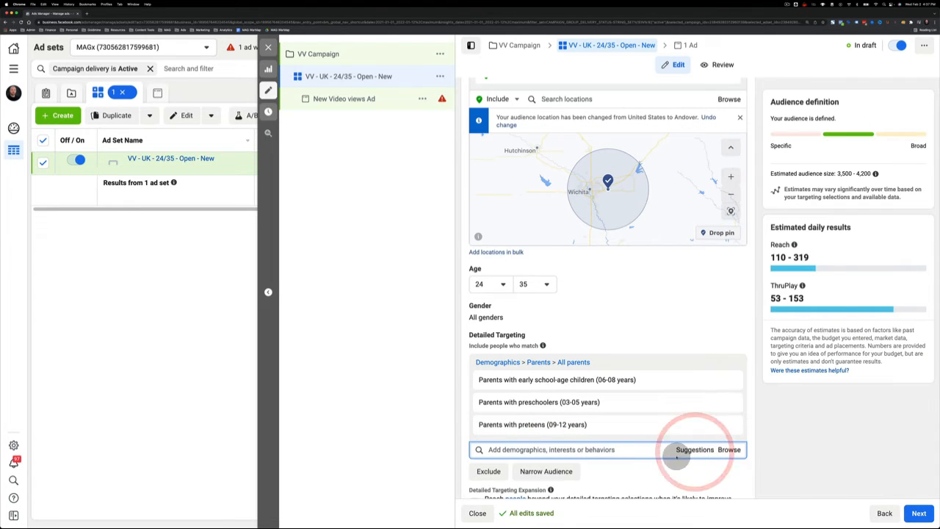
left_click(694, 450)
left_click(556, 470)
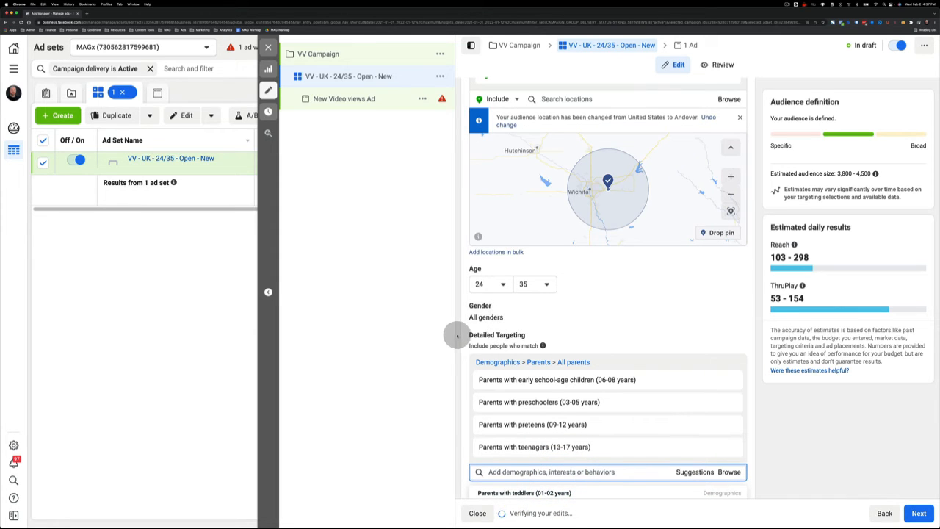
Step: View the maximum age choices without changing them, and remove "Parents with teenagers (13-17 years)" from the detailed targeting
scroll(456, 336, "down", 1)
left_click(542, 253)
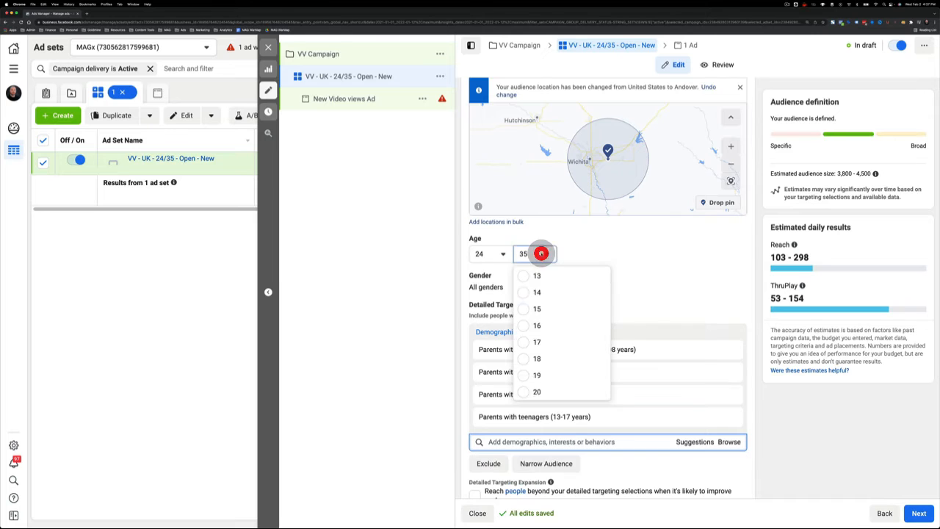
left_click(625, 273)
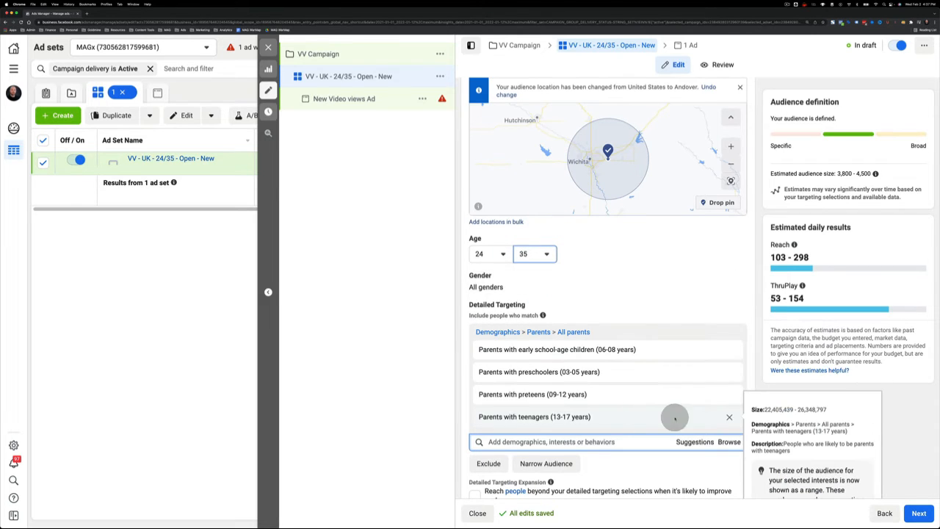
left_click(729, 416)
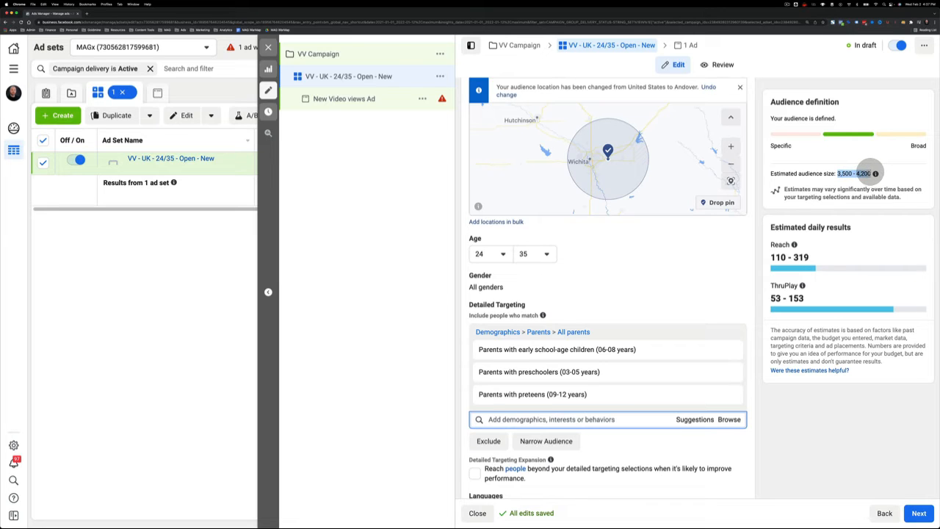
Step: Review the ad set's daily budget against its estimated audience size and go back to the detailed targeting
scroll(749, 183, "up", 5)
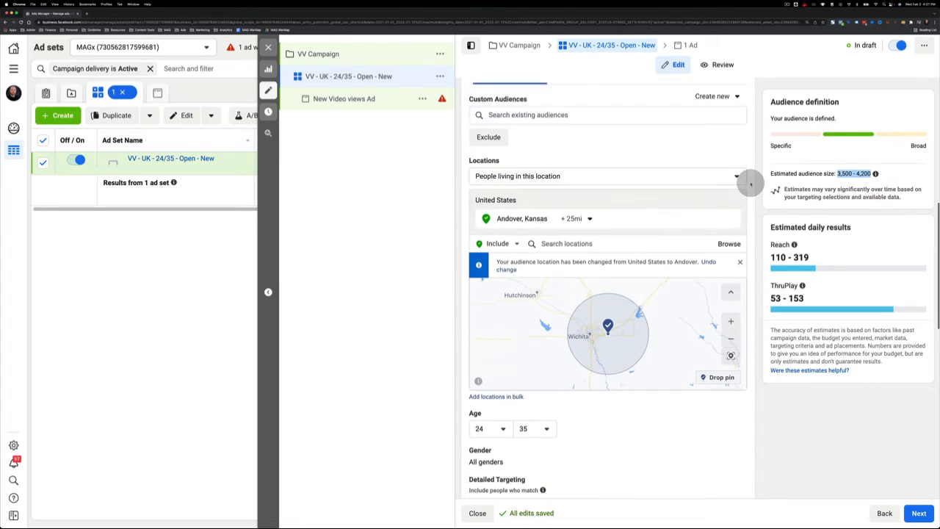
scroll(750, 183, "up", 5)
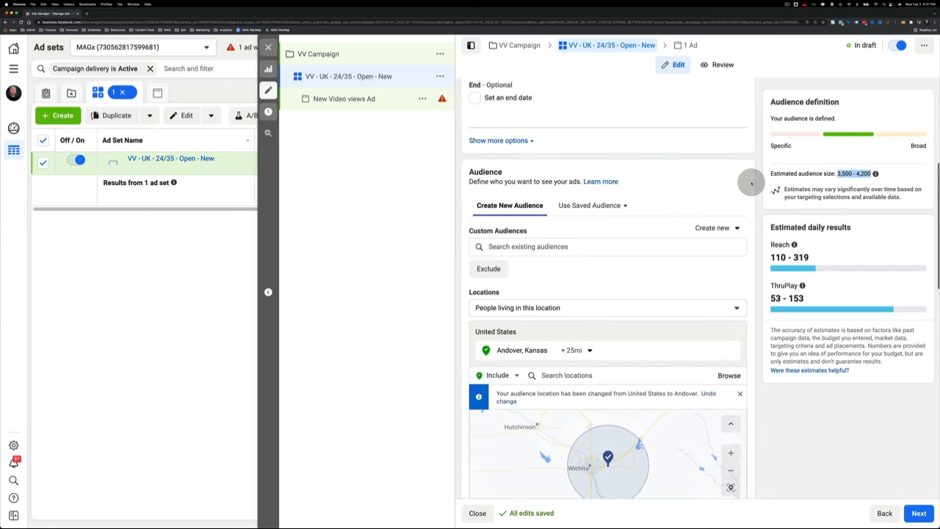
scroll(656, 176, "up", 3)
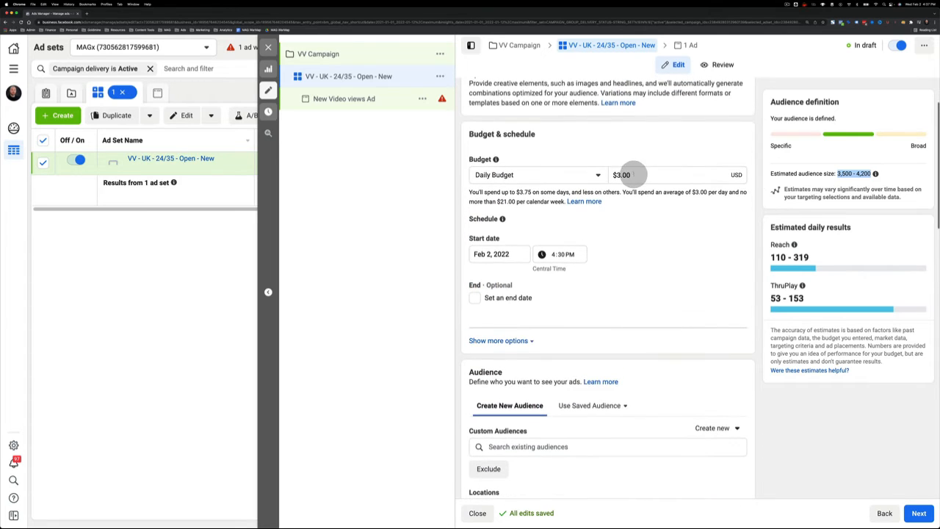
scroll(750, 272, "down", 5)
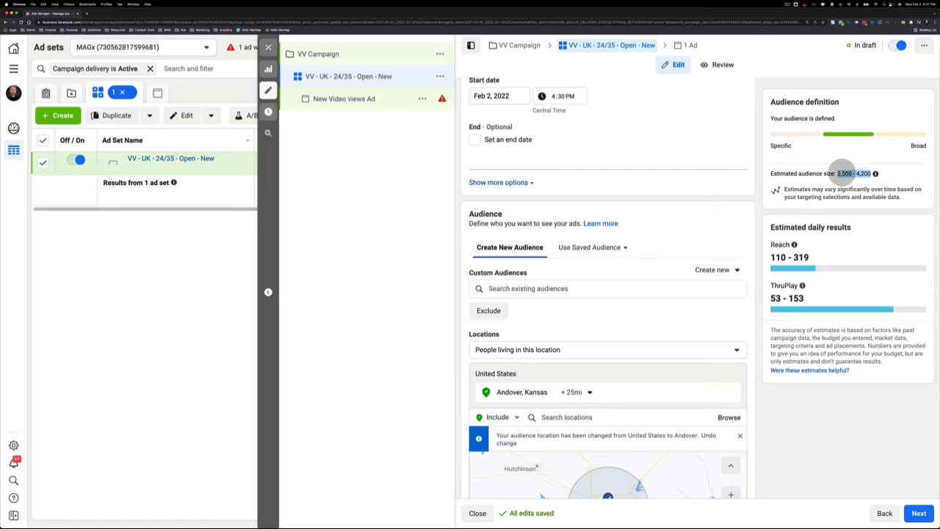
left_click_drag(837, 174, 873, 173)
left_click(868, 178)
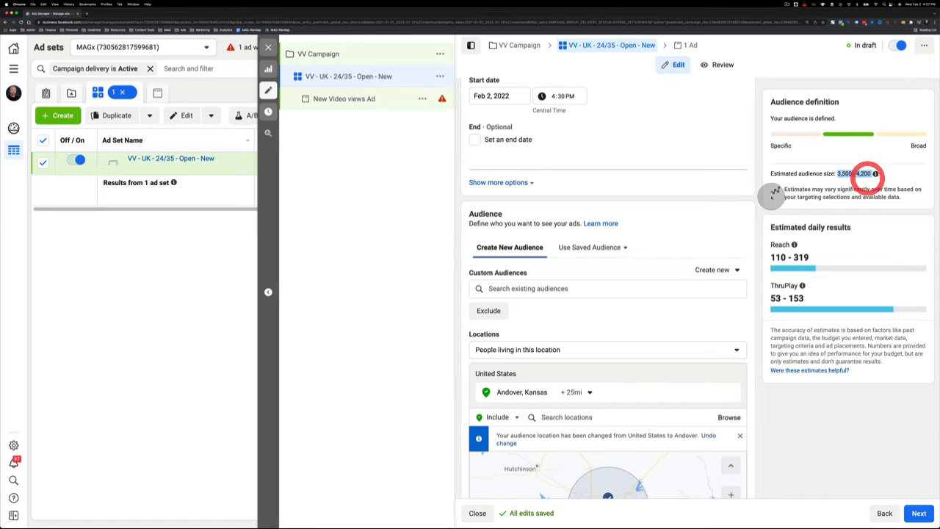
scroll(749, 206, "down", 12)
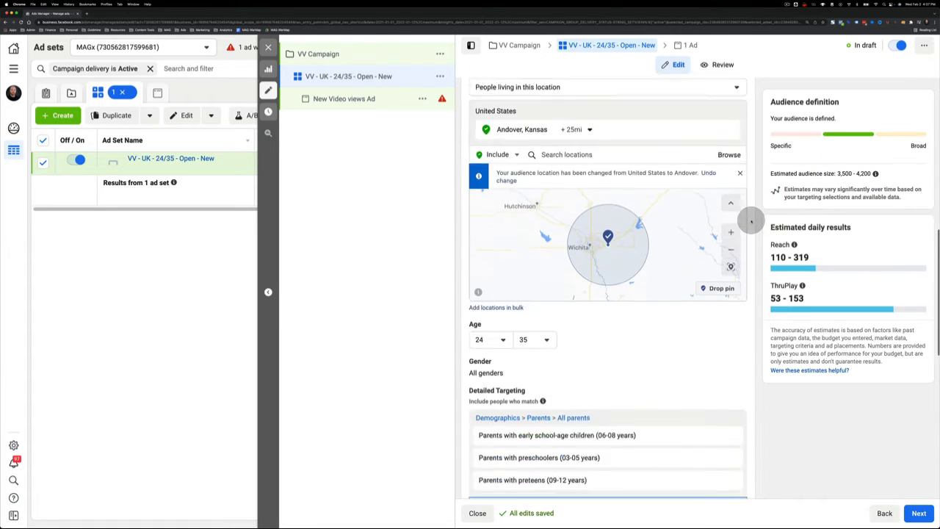
scroll(751, 220, "down", 1)
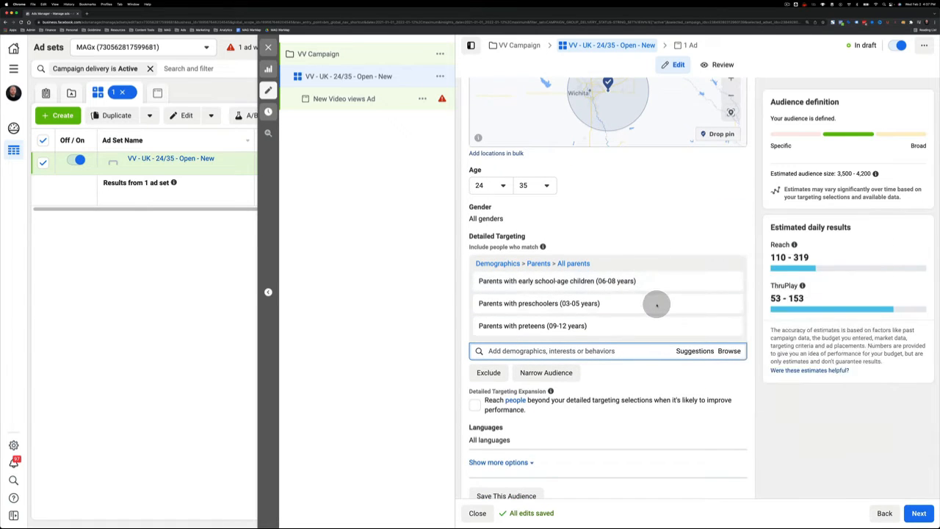
Step: Remove the whole group of parent segments from the detailed targeting and check the estimated audience size
mouse_move(657, 289)
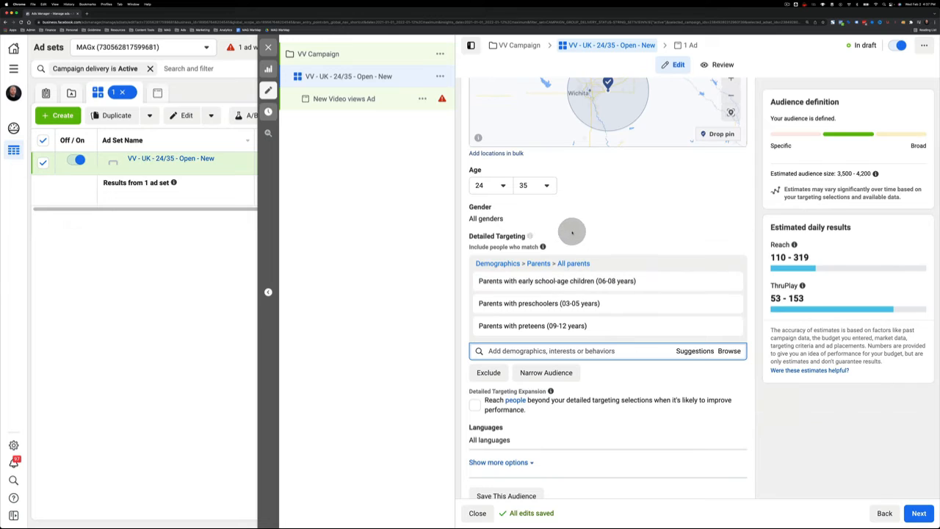
left_click(459, 236)
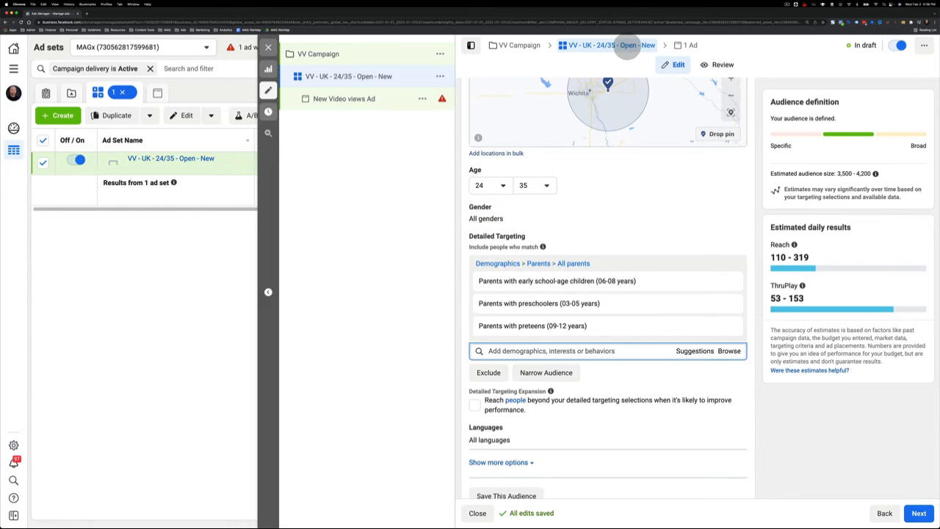
mouse_move(628, 49)
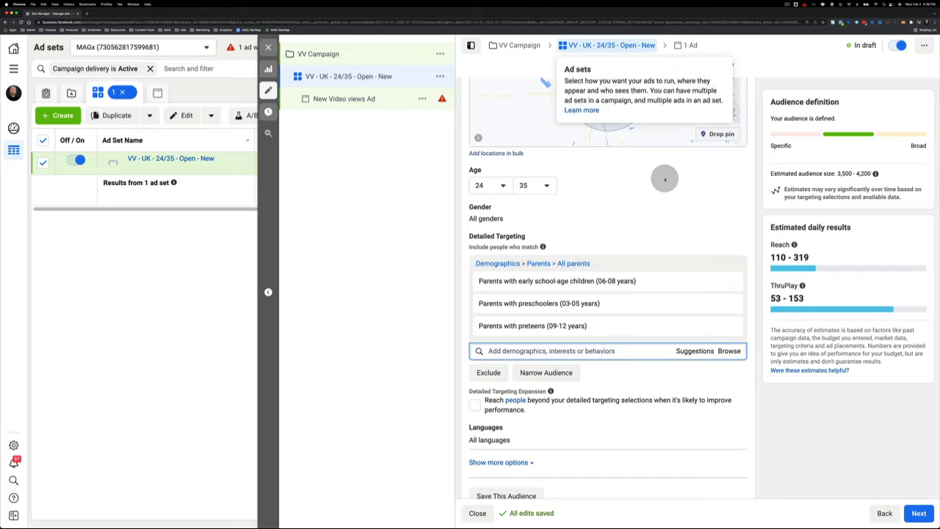
left_click(728, 263)
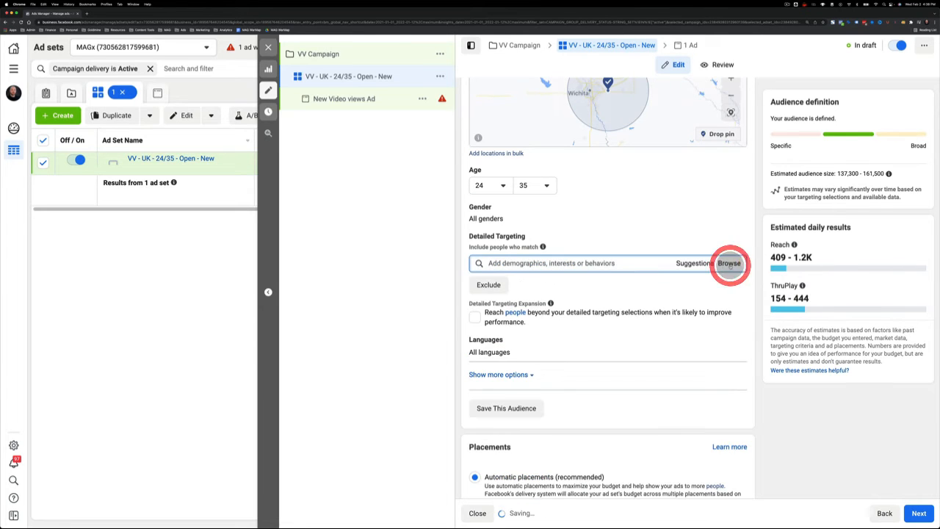
left_click_drag(847, 173, 884, 173)
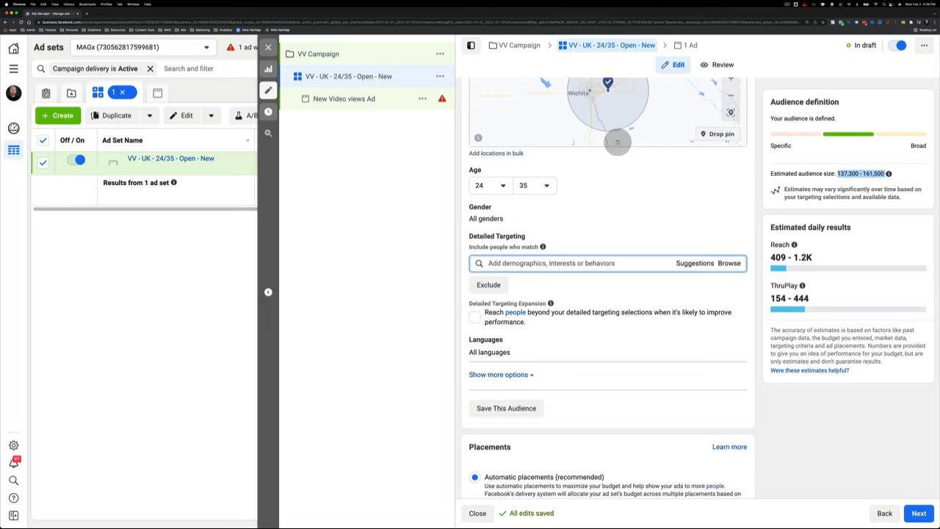
Step: Replace "Open" with "Parents of" in the ad set name
left_click(848, 182)
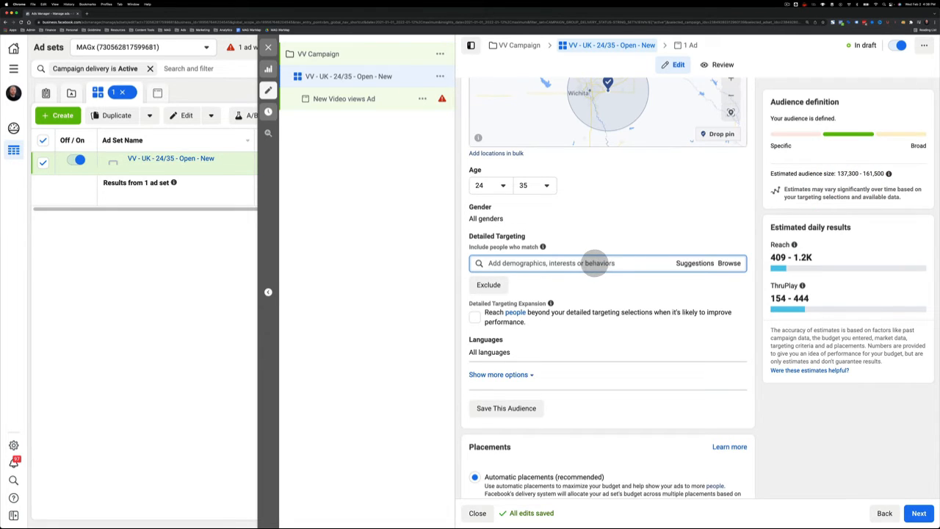
left_click(593, 263)
scroll(599, 140, "up", 4)
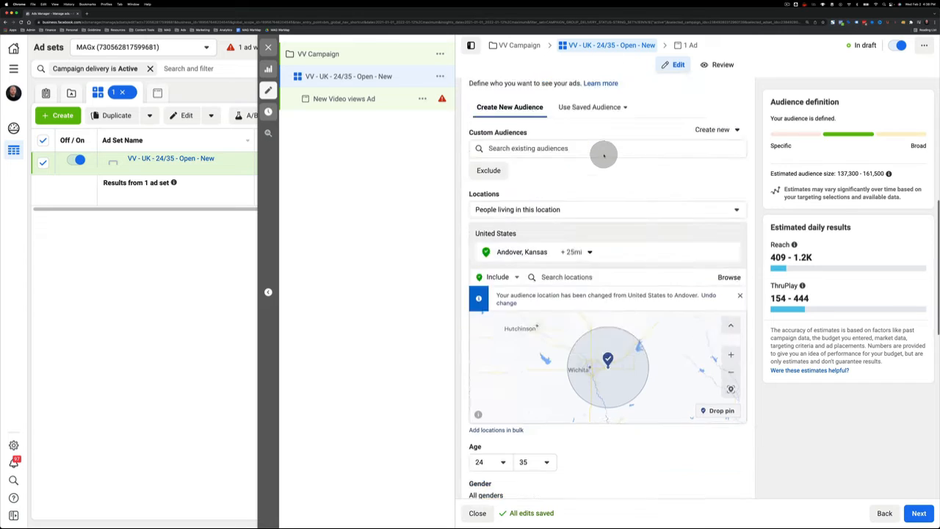
scroll(603, 154, "up", 5)
double_click(534, 119)
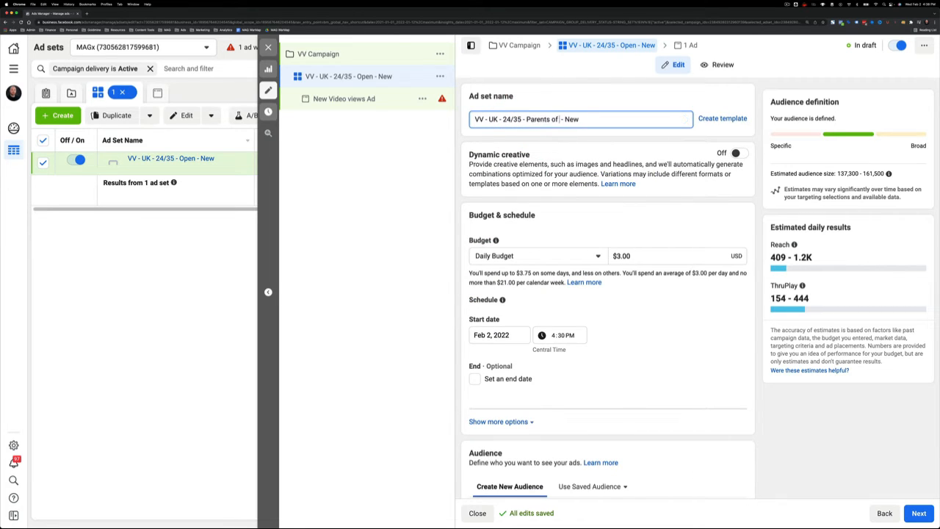
scroll(684, 334, "down", 5)
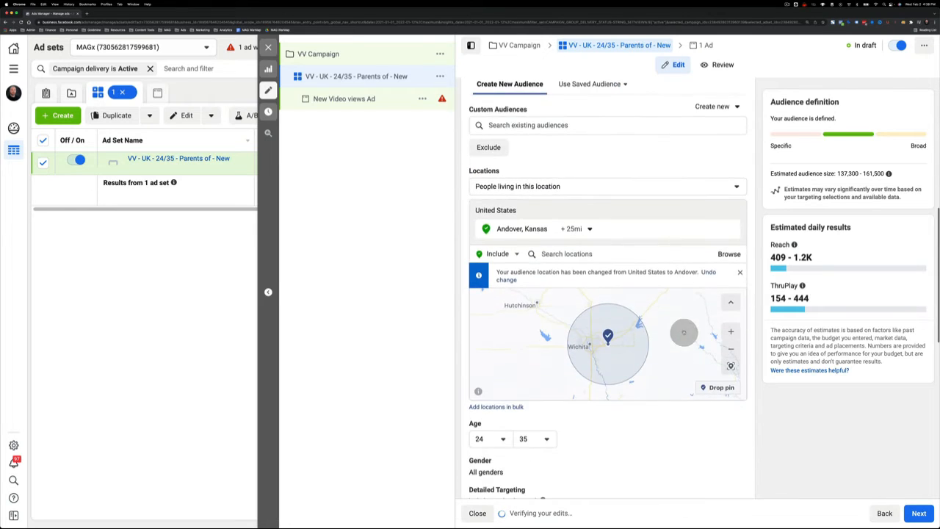
scroll(543, 277, "down", 3)
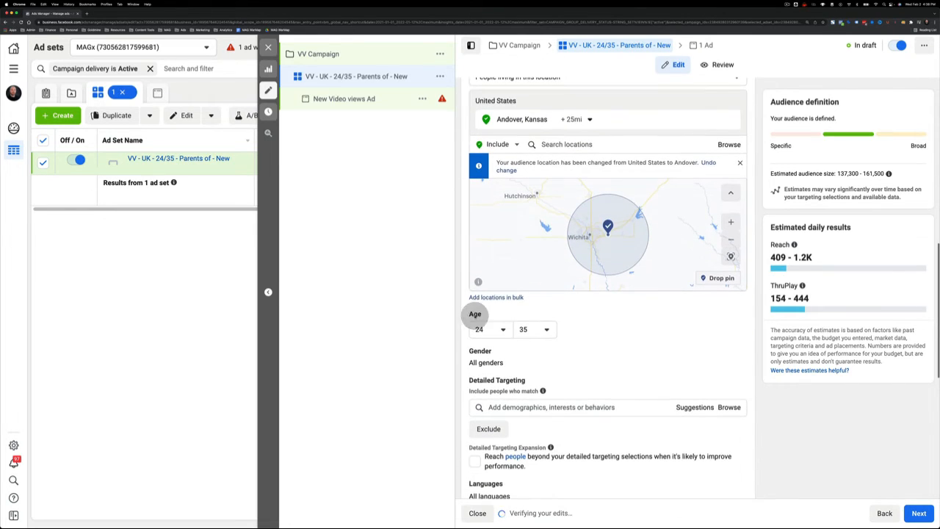
left_click(542, 409)
type("pa")
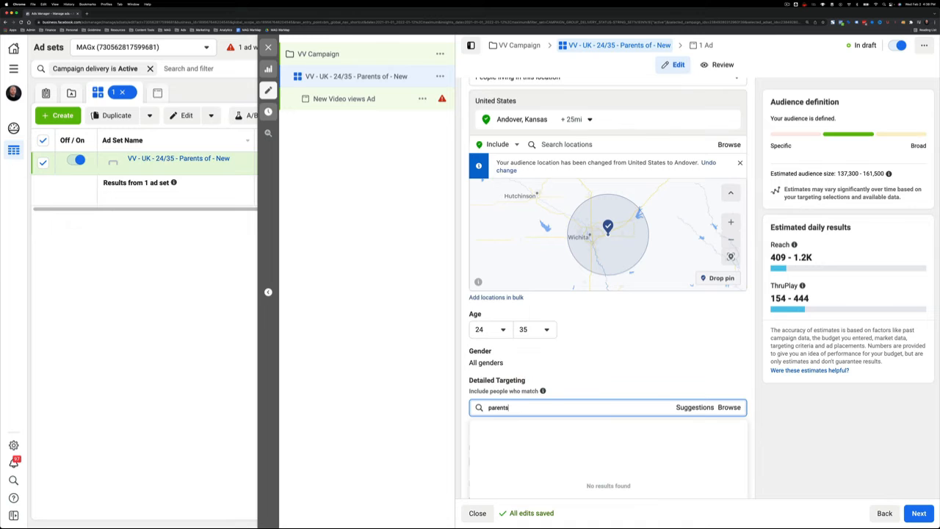
type("rents")
left_click(460, 408)
Step: Add "Parents with preschoolers (03-05 years)" and "Parents with early school-age children (06-08 years)" to the detailed targeting
scroll(470, 382, "down", 2)
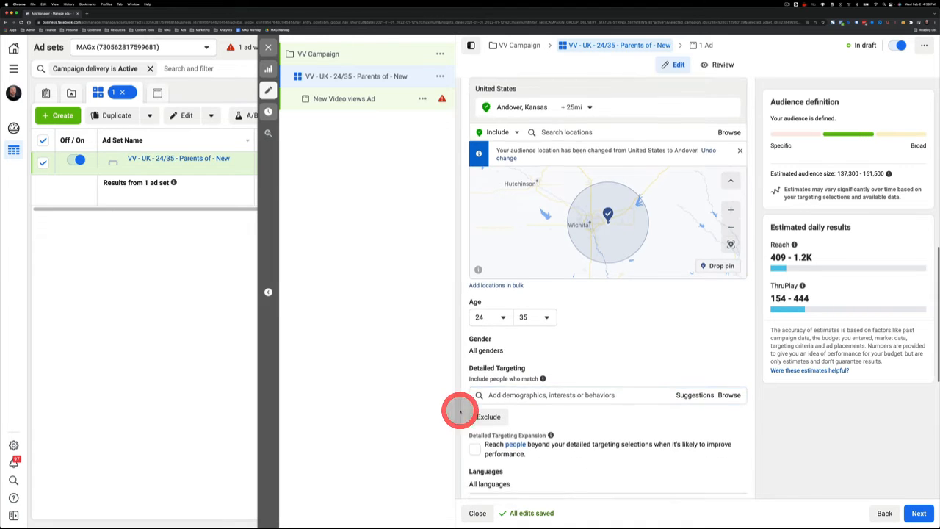
left_click(499, 312)
type("parents")
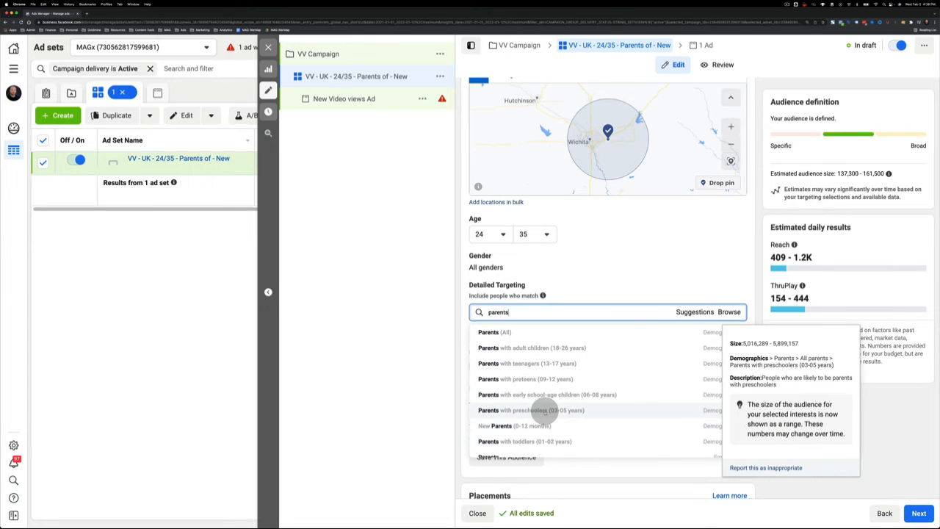
left_click(543, 411)
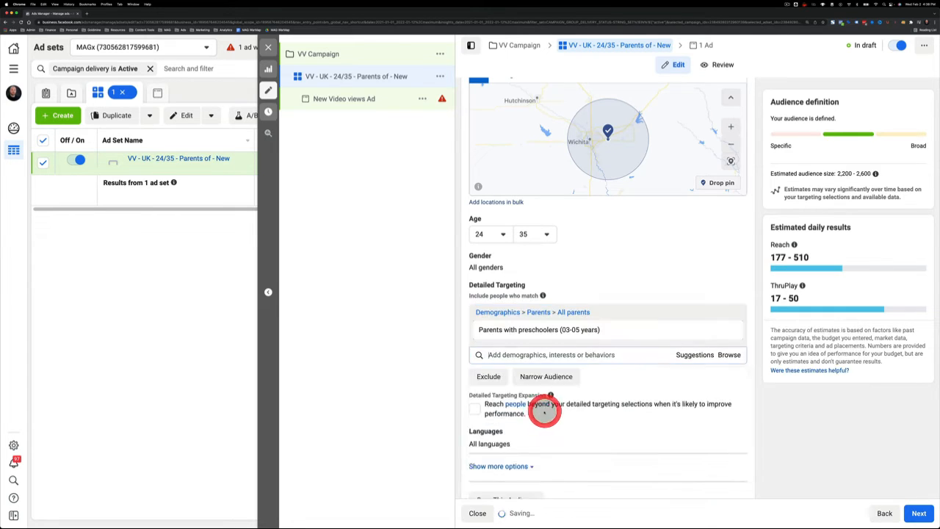
left_click(682, 355)
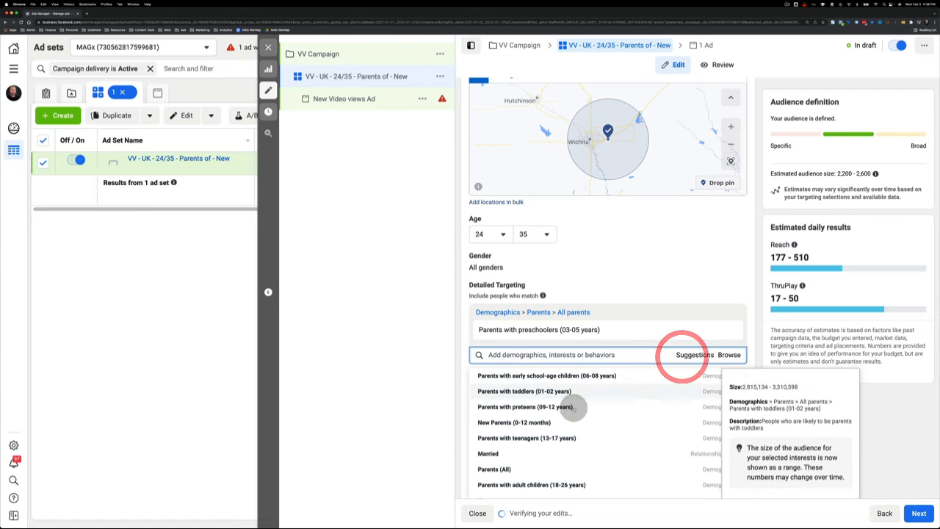
left_click(584, 376)
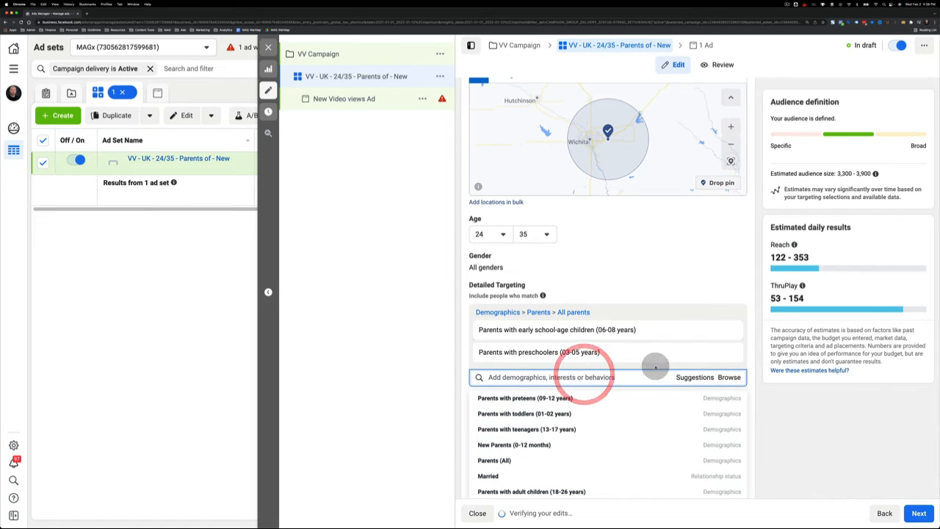
Step: Add the suggested segment "Parents with preteens (09-12 years)" to the detailed targeting and remove it again
left_click(683, 376)
left_click(686, 376)
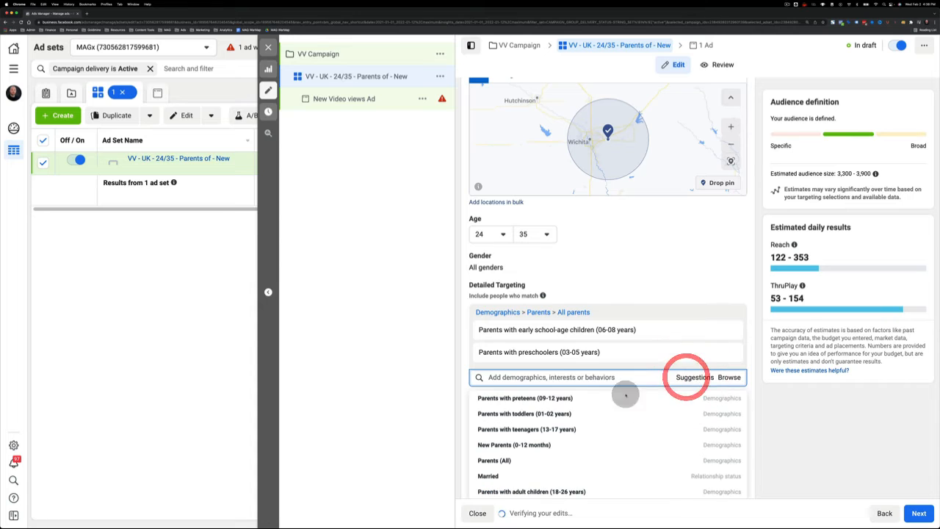
left_click(544, 399)
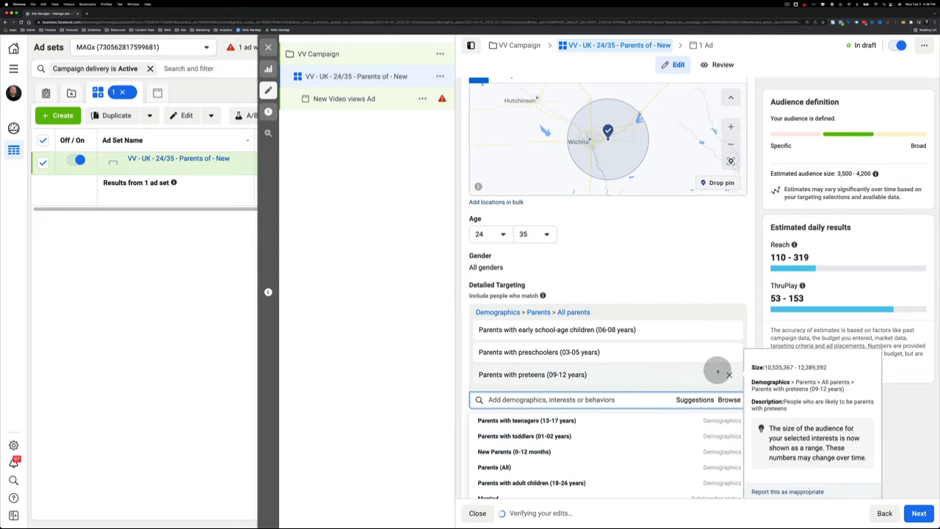
left_click(729, 374)
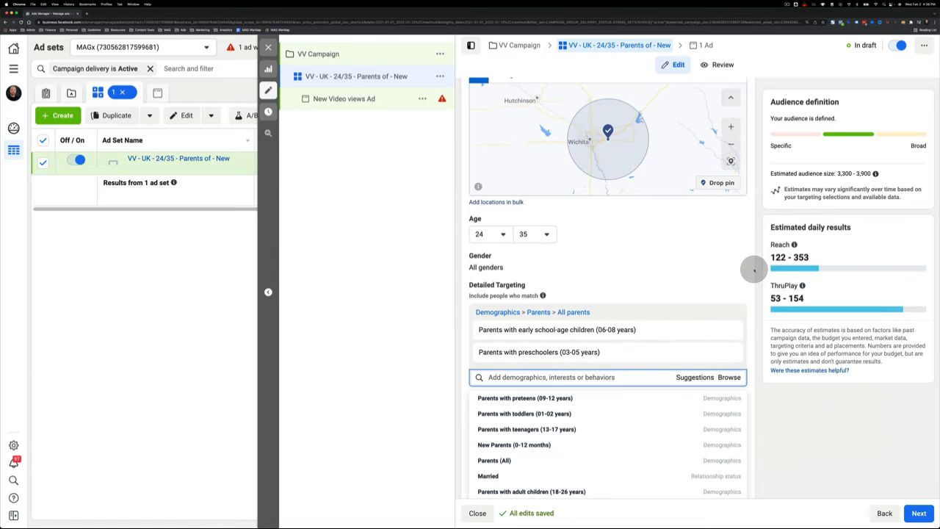
left_click(755, 269)
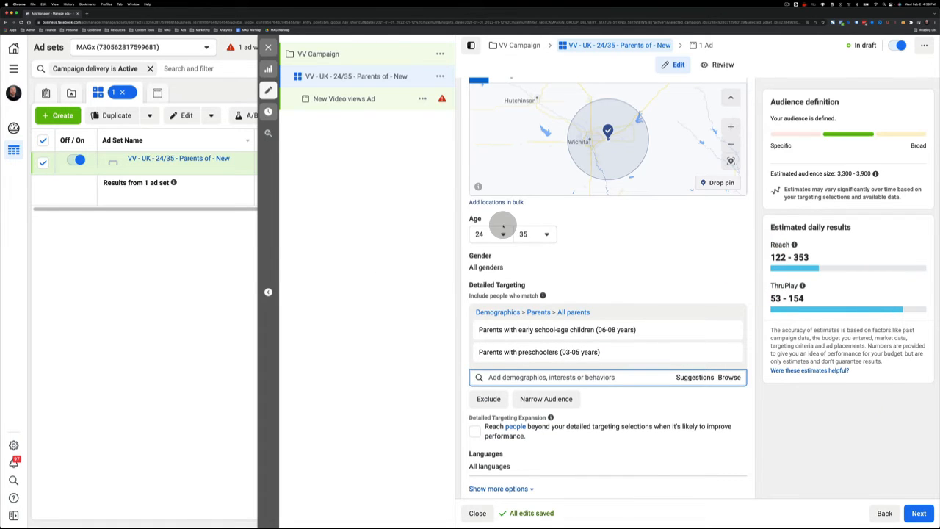
Step: Complete the ad set name as "VV - UK - 24/35 - Parents of 03-08 yr olds - New"
mouse_move(553, 355)
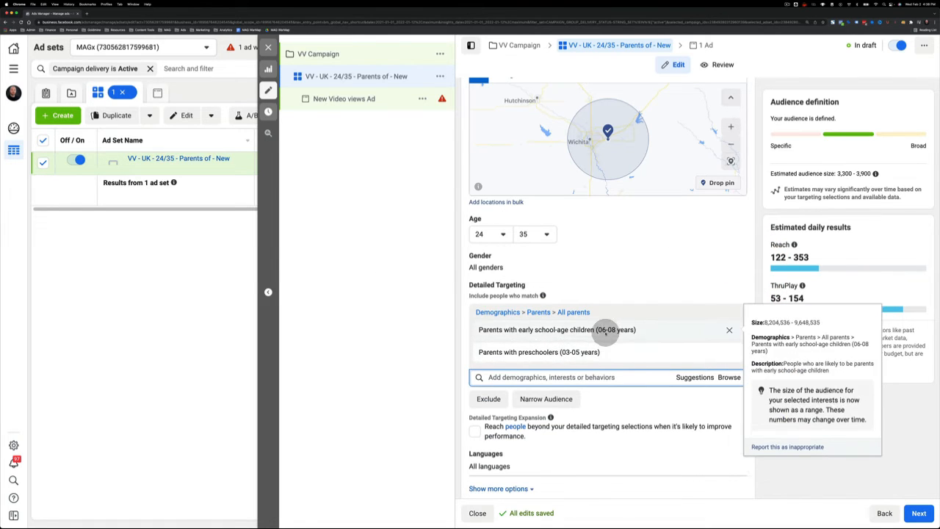
scroll(605, 331, "up", 10)
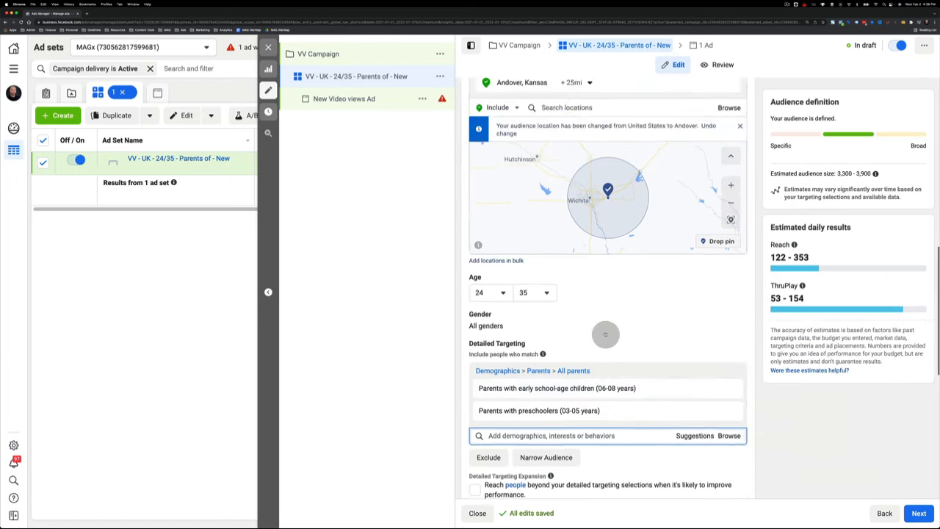
left_click(559, 119)
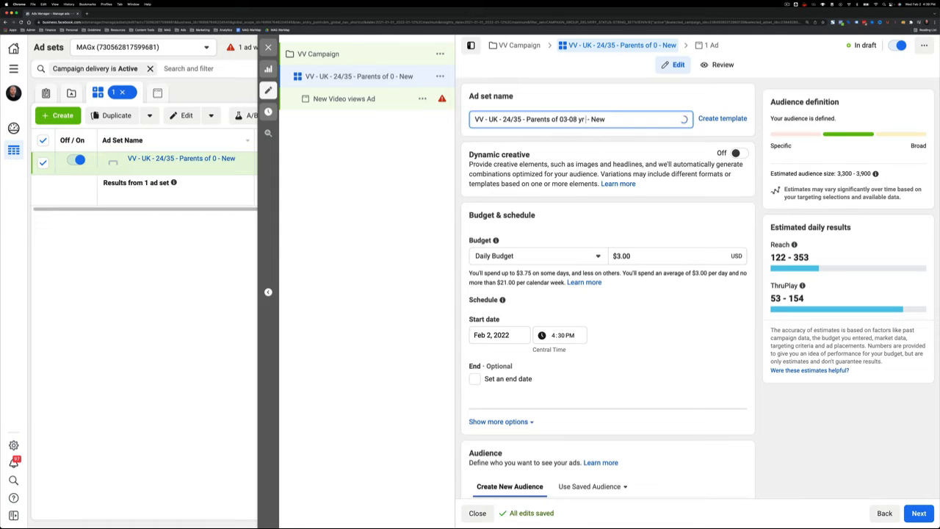
left_click(577, 93)
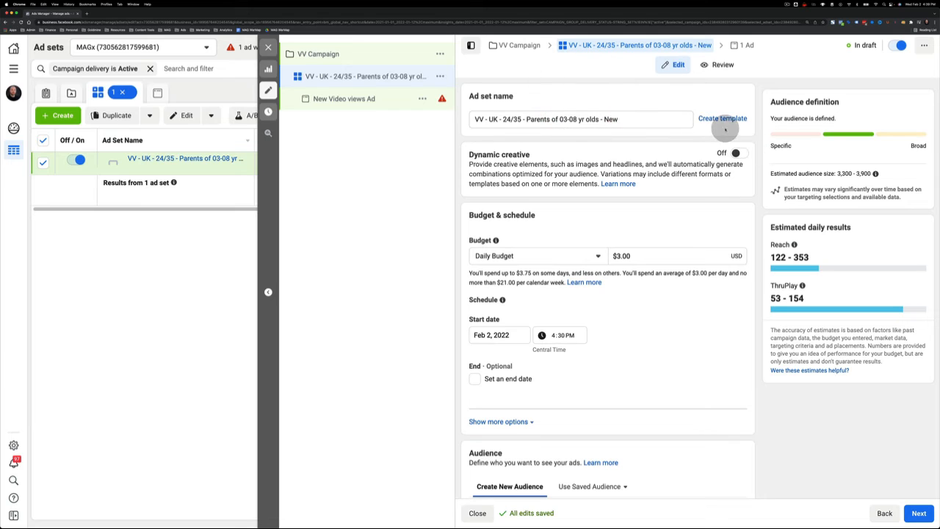
Step: Switch the ad set to manual placements and deselect the Audience network and Messenger platforms
scroll(757, 163, "down", 5)
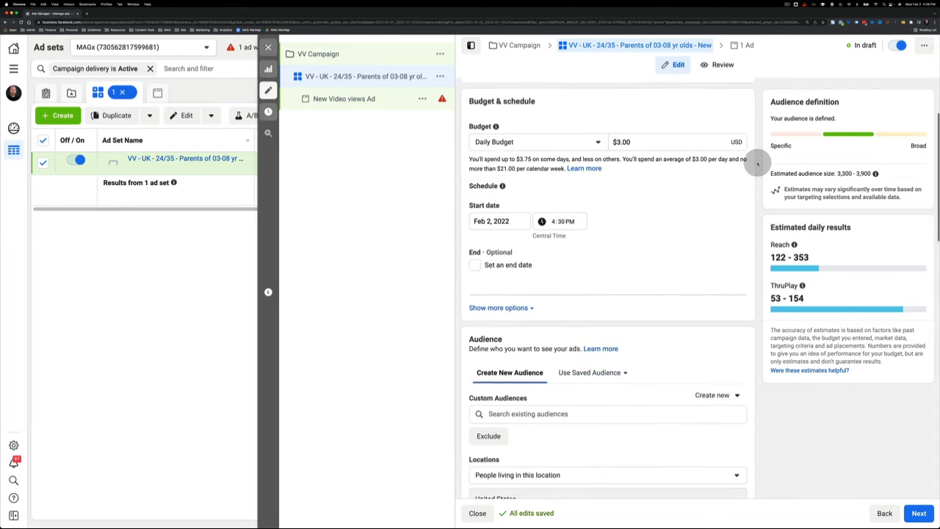
scroll(756, 184, "down", 8)
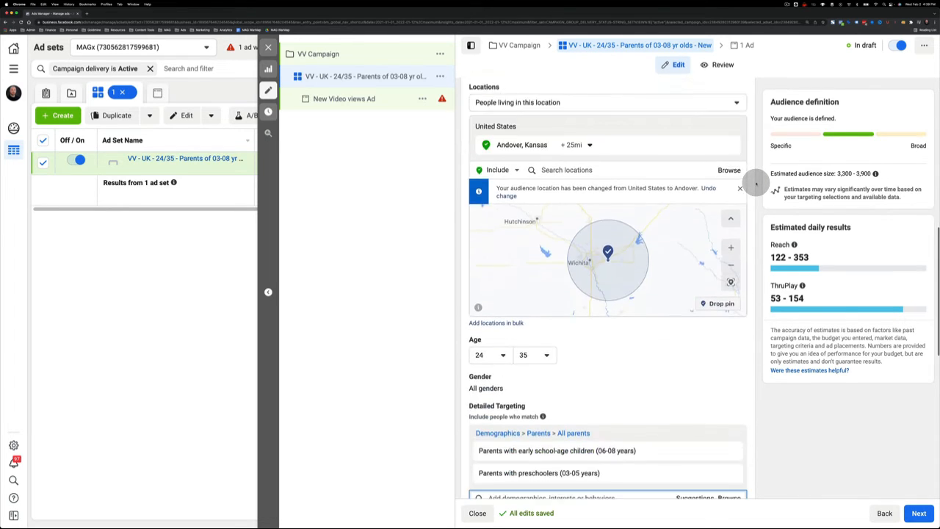
scroll(757, 183, "down", 2)
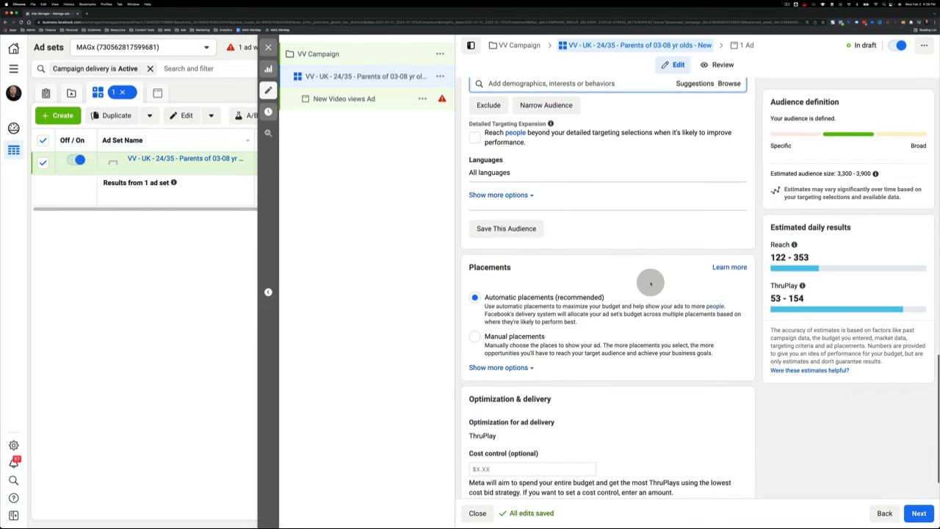
scroll(752, 324, "down", 1)
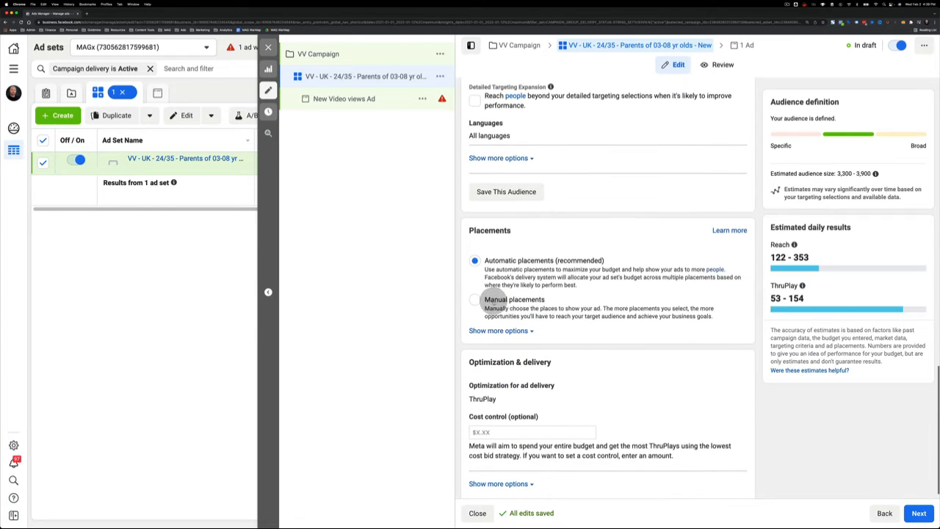
left_click(474, 300)
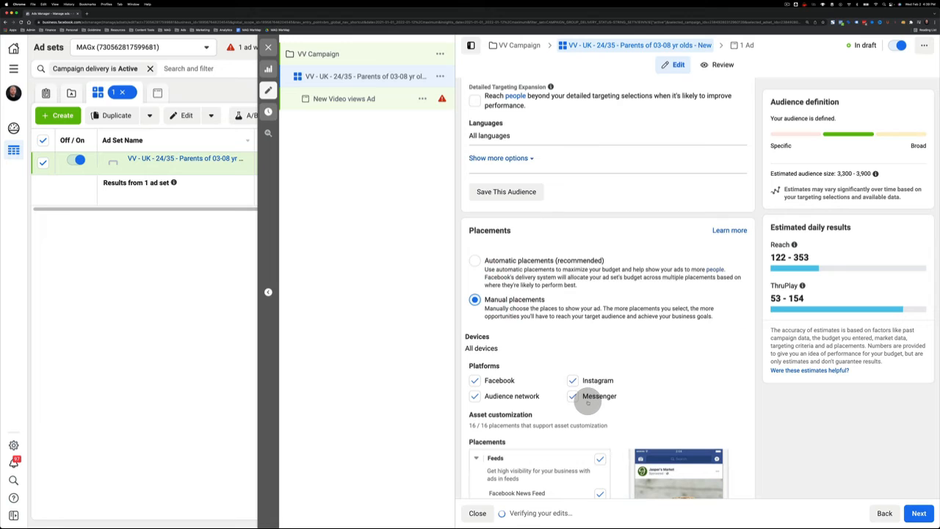
left_click(475, 397)
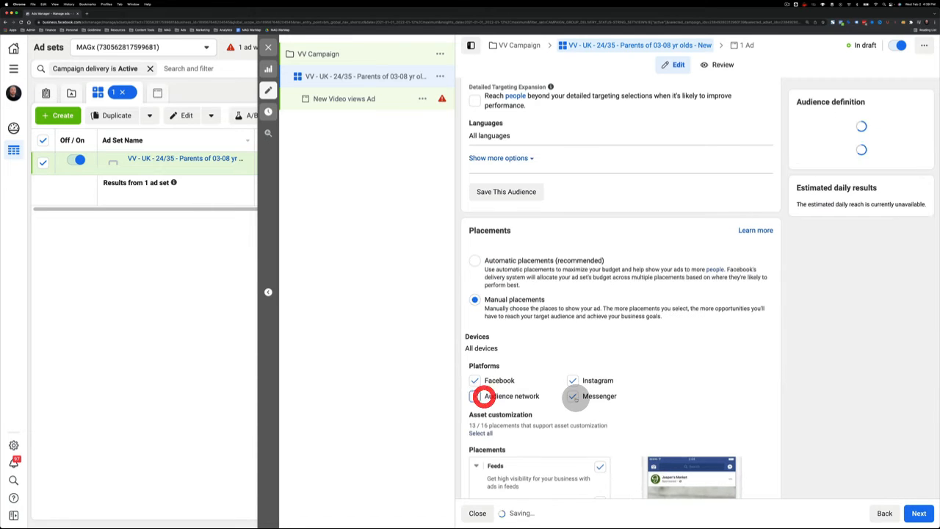
left_click(573, 395)
Step: Deselect the Facebook Marketplace, Facebook video feeds and Instagram Explore placements under Feeds
scroll(610, 400, "down", 3)
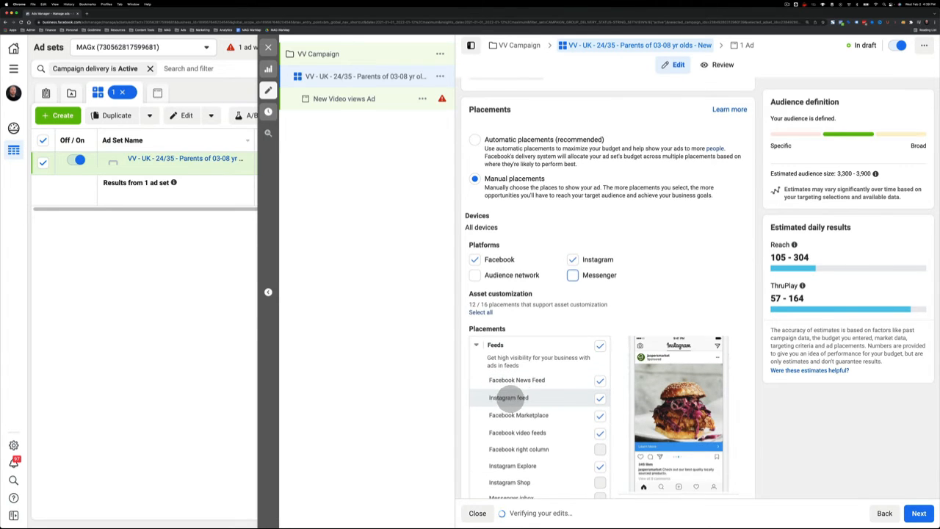
left_click(600, 415)
left_click(601, 436)
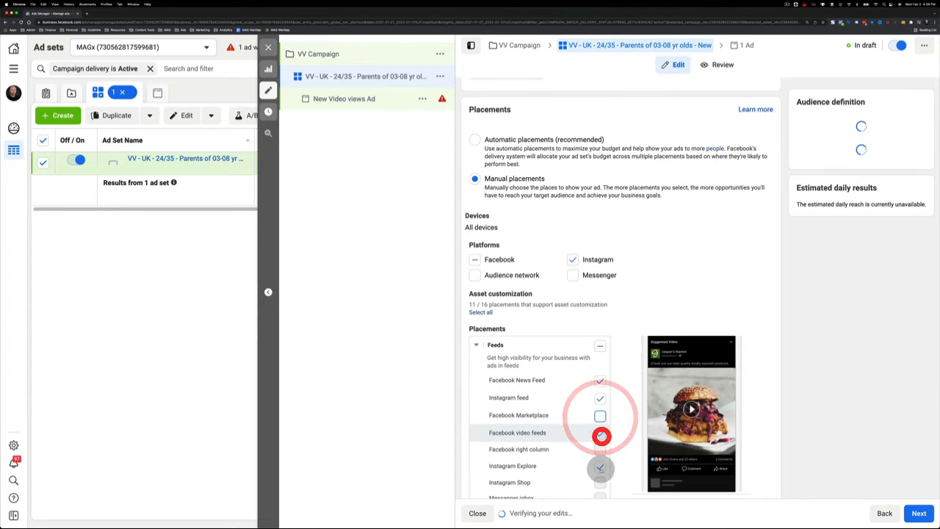
left_click(600, 468)
Step: Deselect the whole Stories and Reels, In-stream, Search and In-article placement groups
scroll(600, 470, "down", 2)
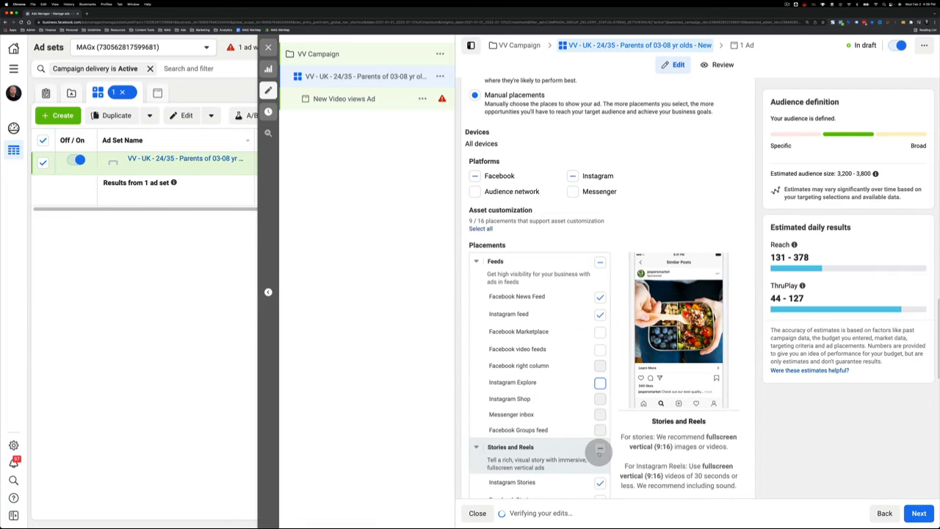
left_click(600, 449)
scroll(602, 441, "down", 2)
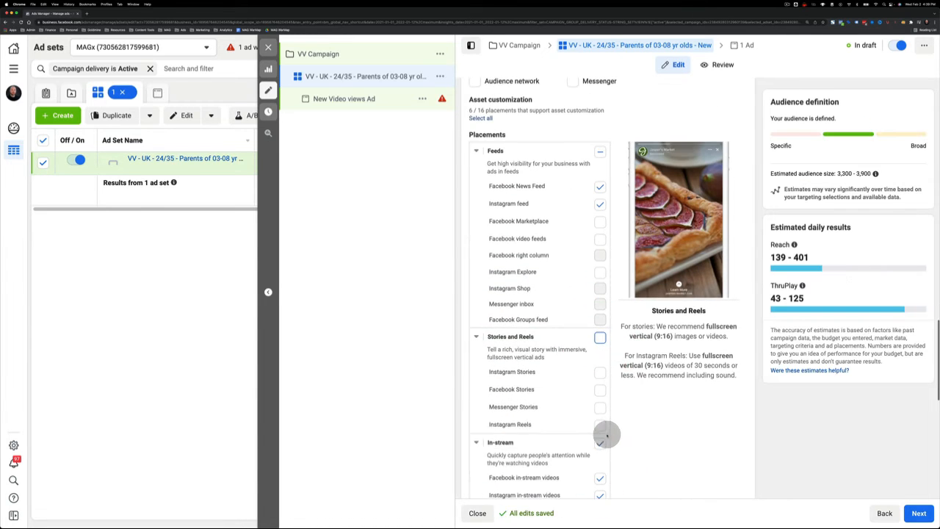
left_click(600, 442)
scroll(616, 441, "down", 3)
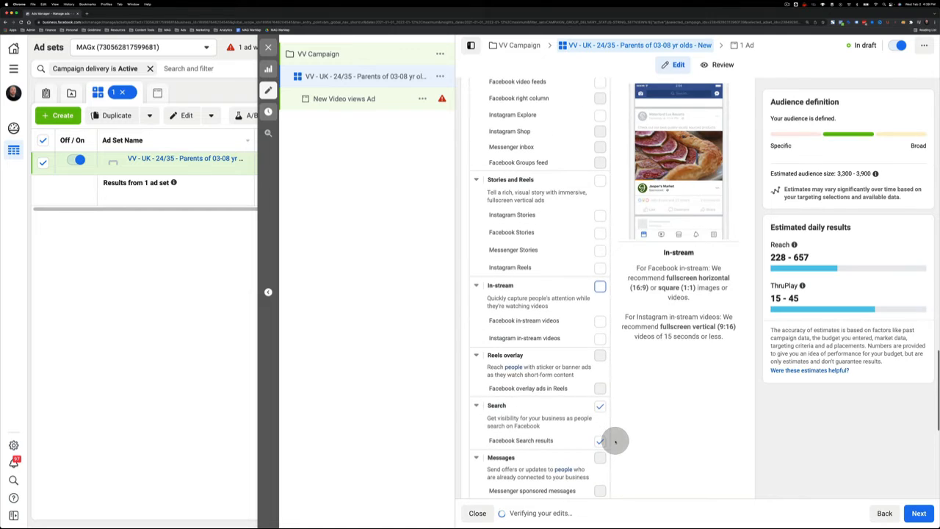
left_click(600, 405)
scroll(610, 409, "down", 3)
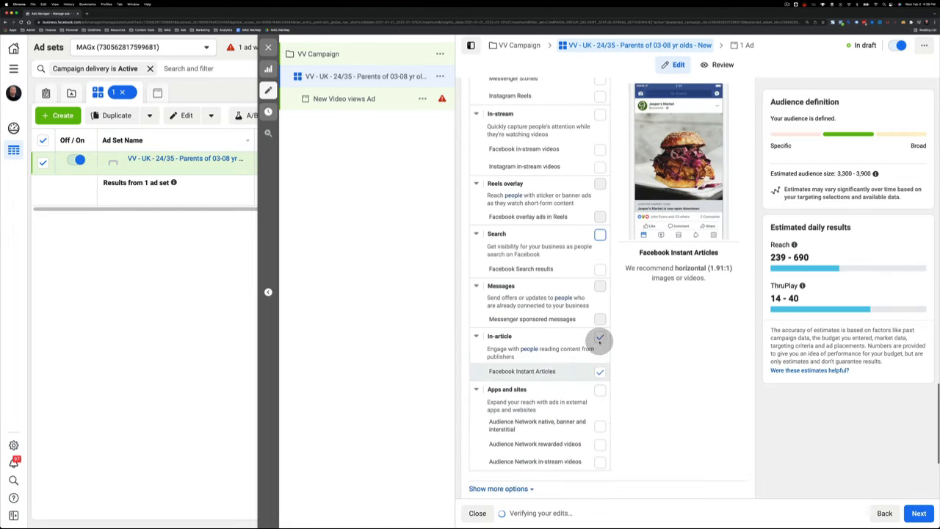
left_click(599, 337)
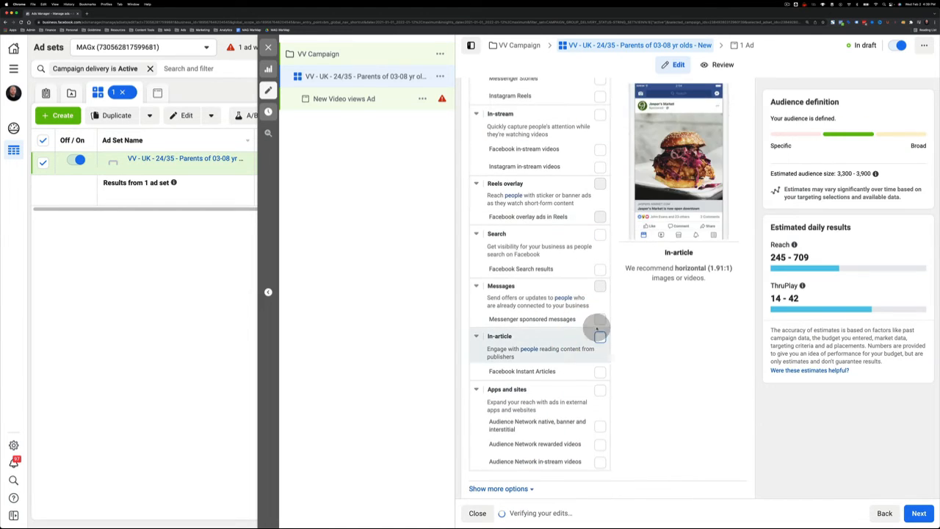
Step: Deselect the Instagram feed placement under Feeds
scroll(602, 256, "up", 10)
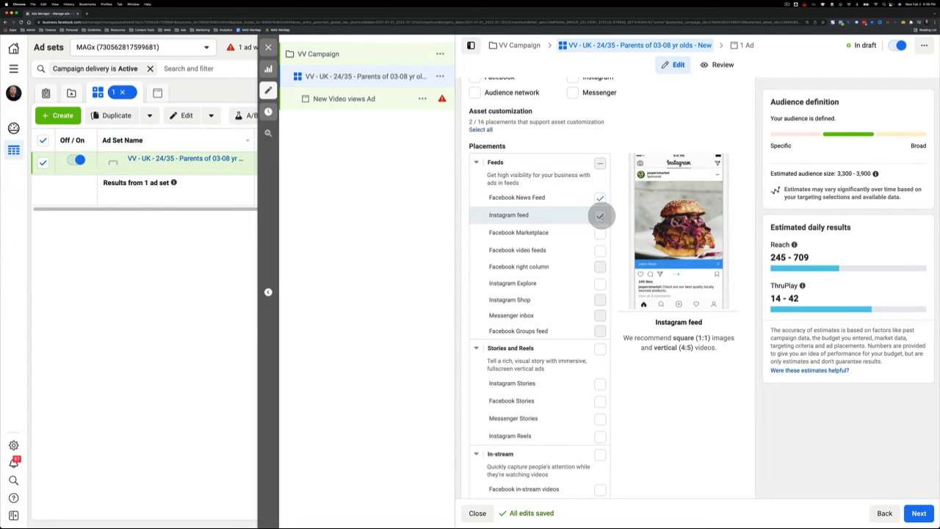
left_click(600, 215)
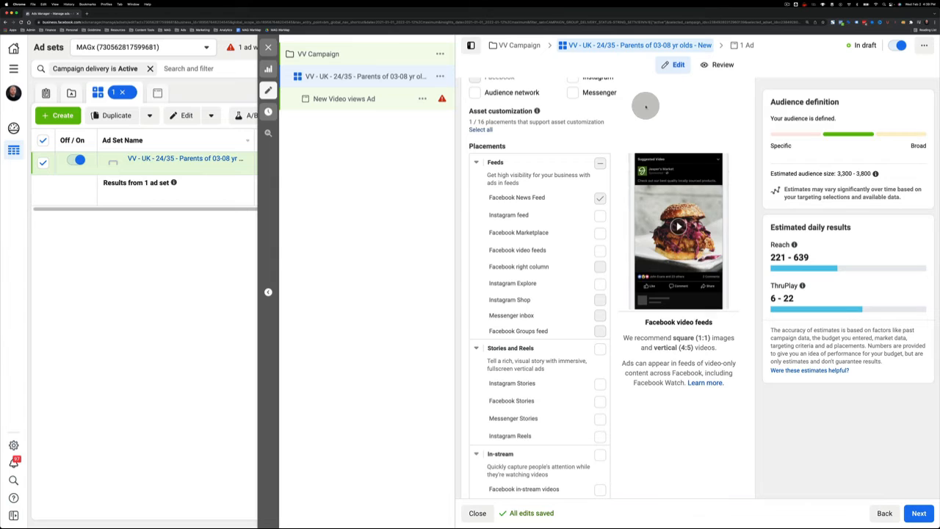
left_click(461, 200)
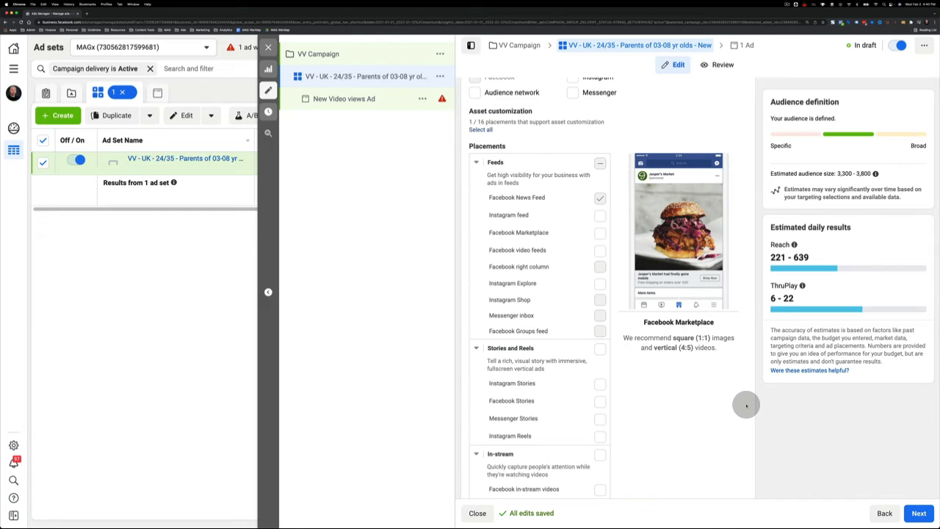
Step: Read the explanation of the ThruPlay estimate in the ad set's estimated daily results
scroll(461, 292, "up", 5)
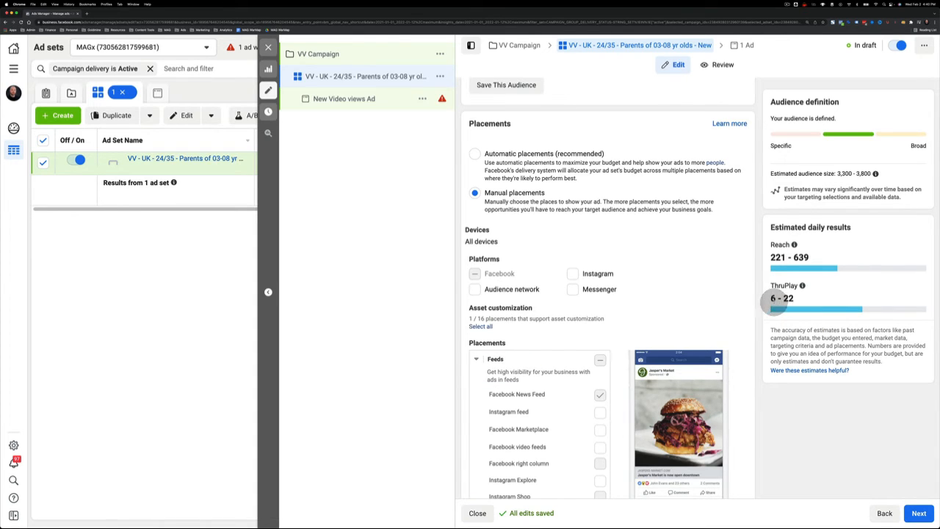
mouse_move(802, 287)
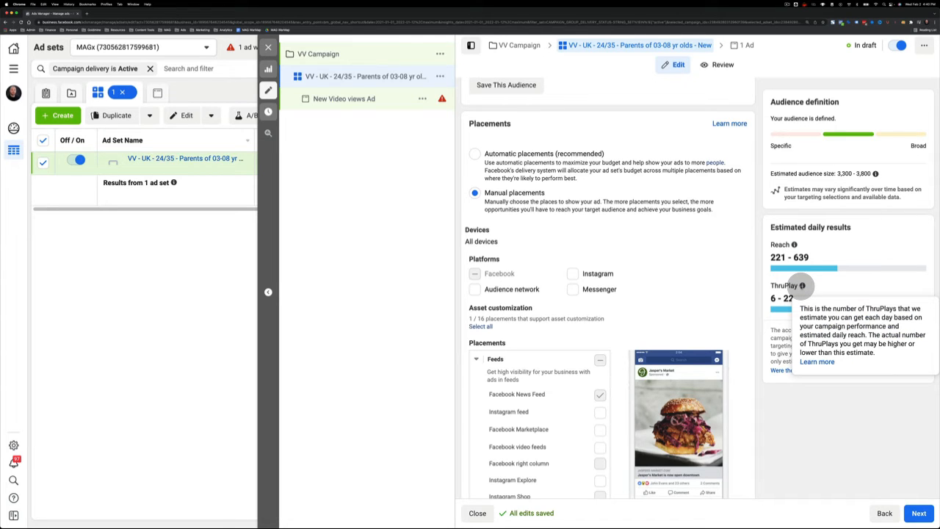
left_click(810, 420)
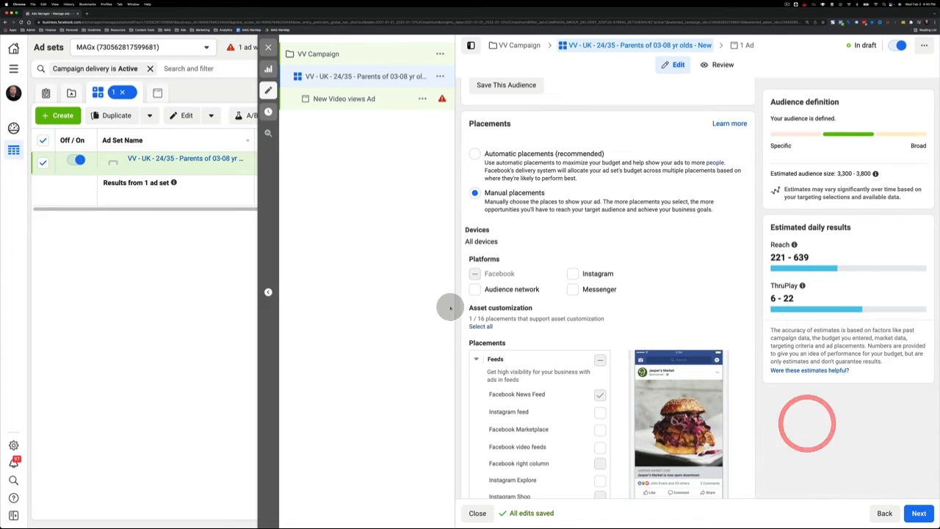
Step: Expand the additional Optimization & delivery options of the ad set and examine the ThruPlay optimization and charging settings
scroll(457, 304, "down", 10)
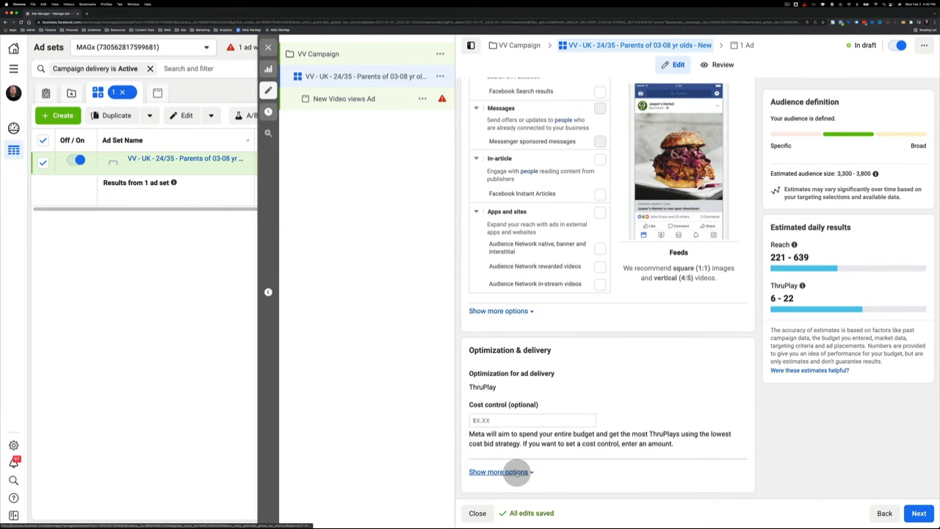
left_click(517, 471)
scroll(587, 411, "down", 2)
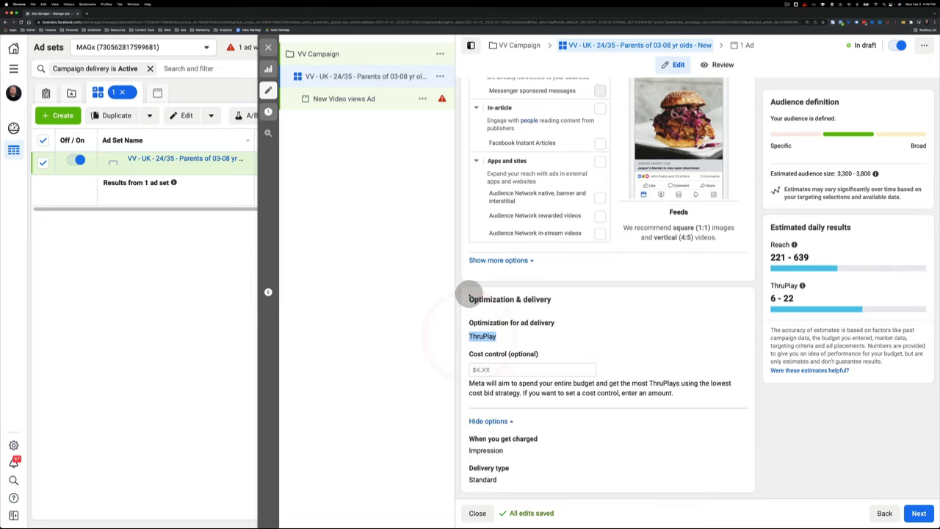
Step: Append "- ThruPlay" to the ad set name, making it "VV - UK - 24/35 - Parents of 03-08 yr olds - New - ThruPlay"
scroll(514, 294, "up", 20)
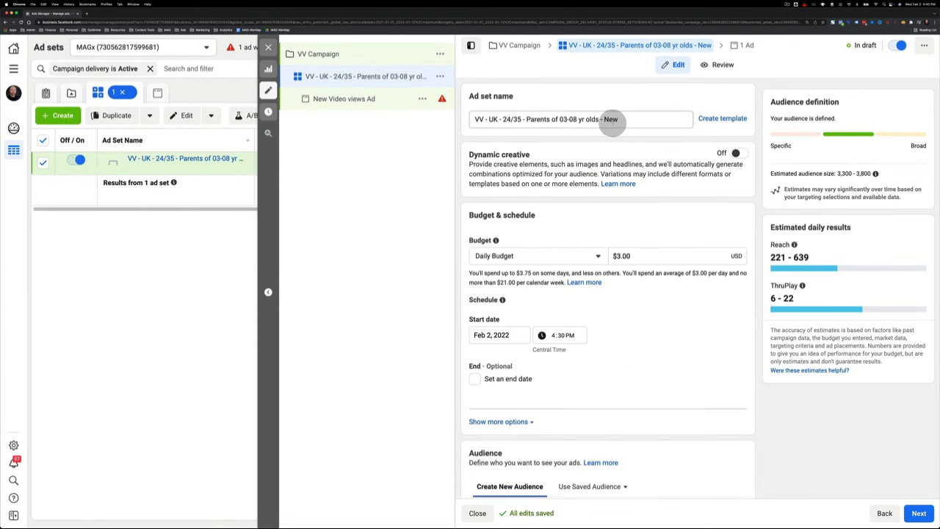
left_click(616, 119)
type("- ThruPlay")
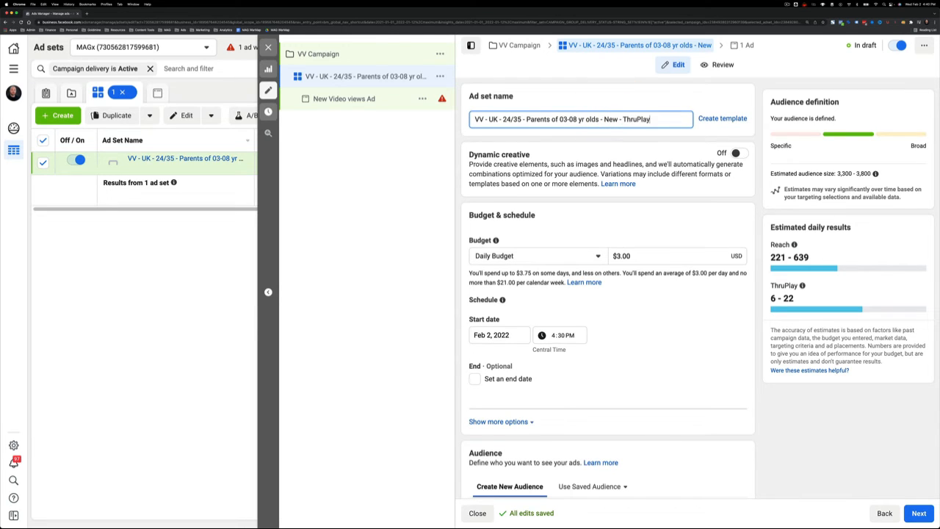
left_click(619, 85)
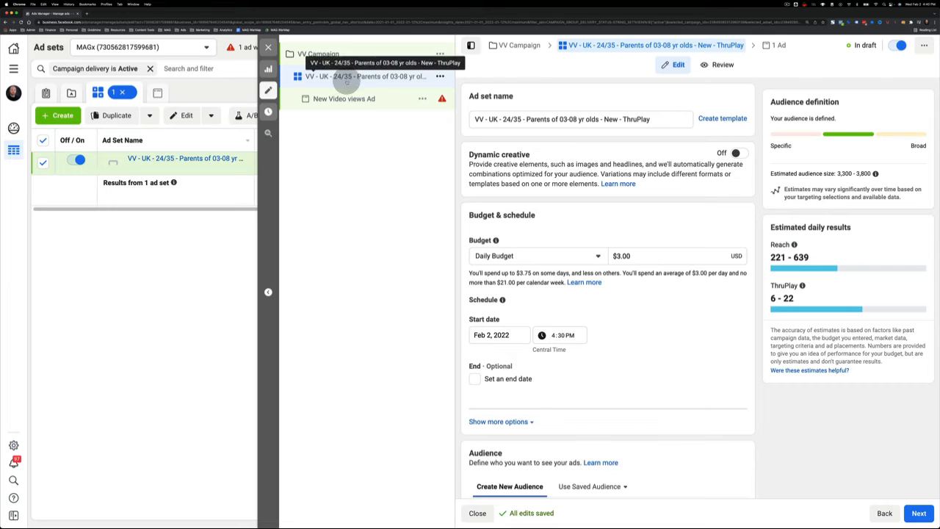
Step: Open the new Video views ad under the ad set and rename it XXX
left_click(349, 99)
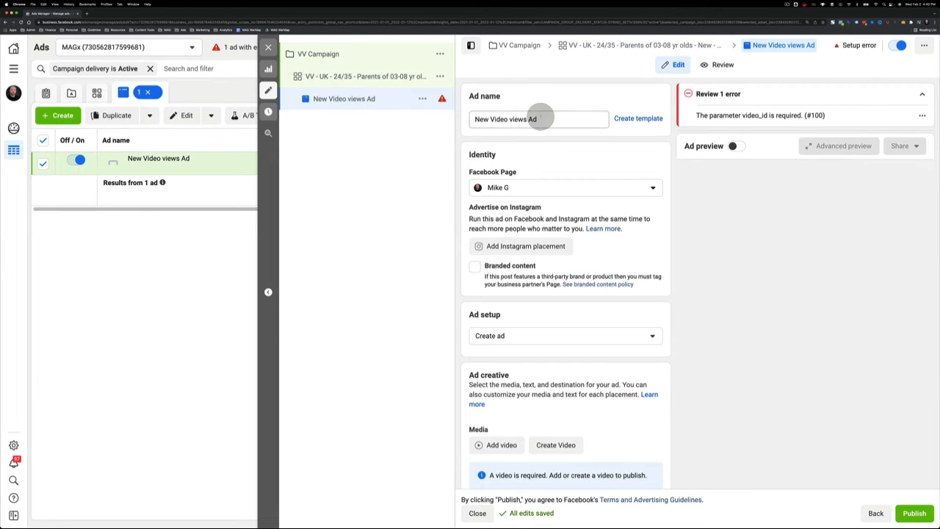
left_click_drag(540, 118, 471, 118)
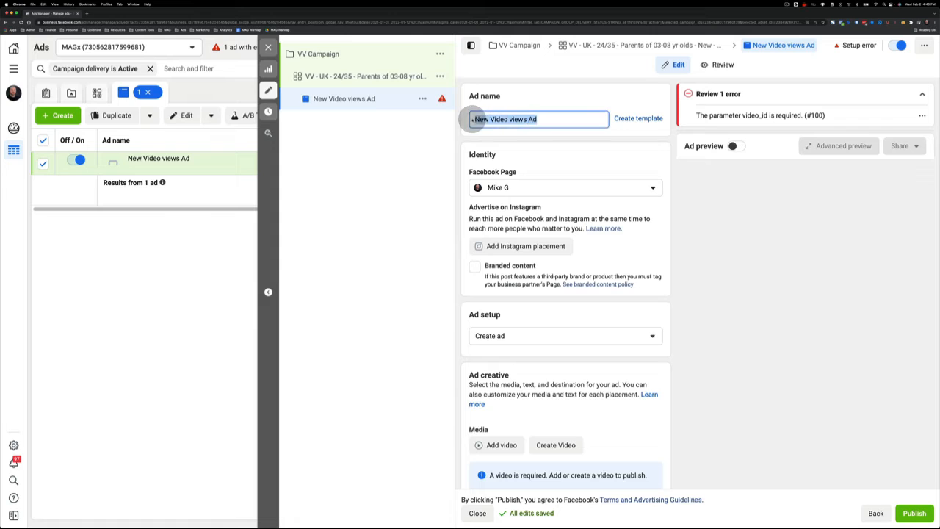
left_click(511, 81)
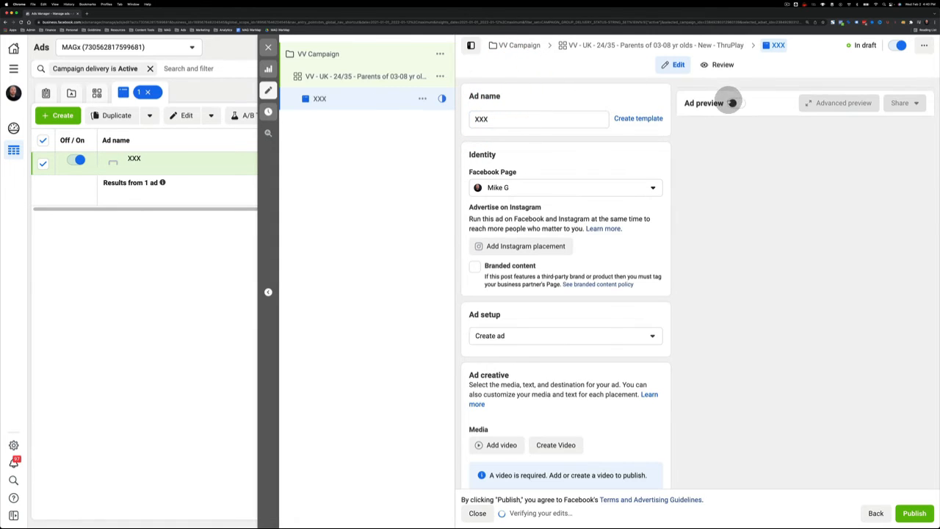
Step: Turn on the ad preview and set the ad setup to Use existing post
left_click(733, 103)
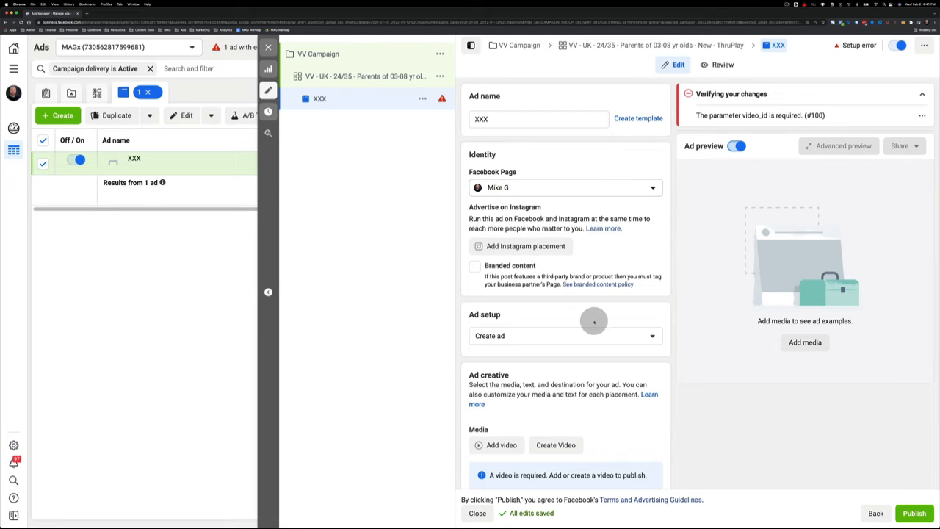
scroll(654, 367, "down", 2)
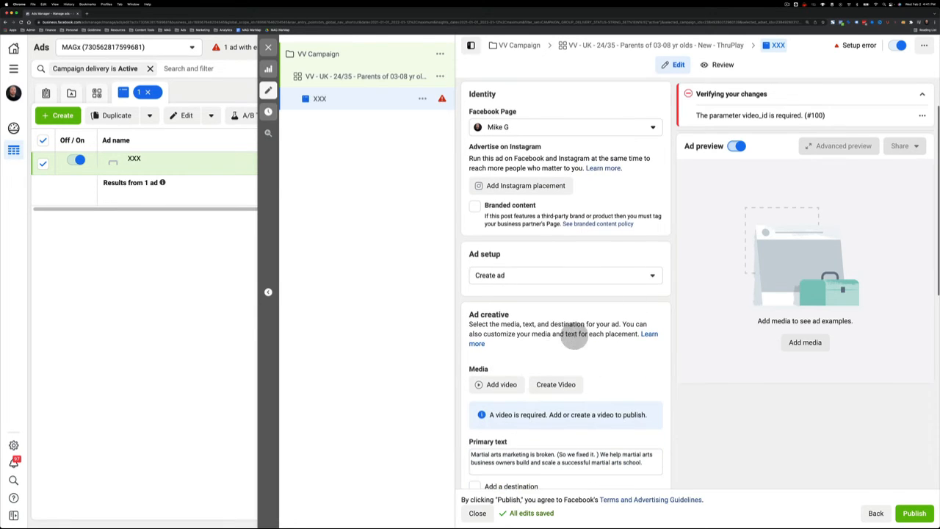
left_click(551, 275)
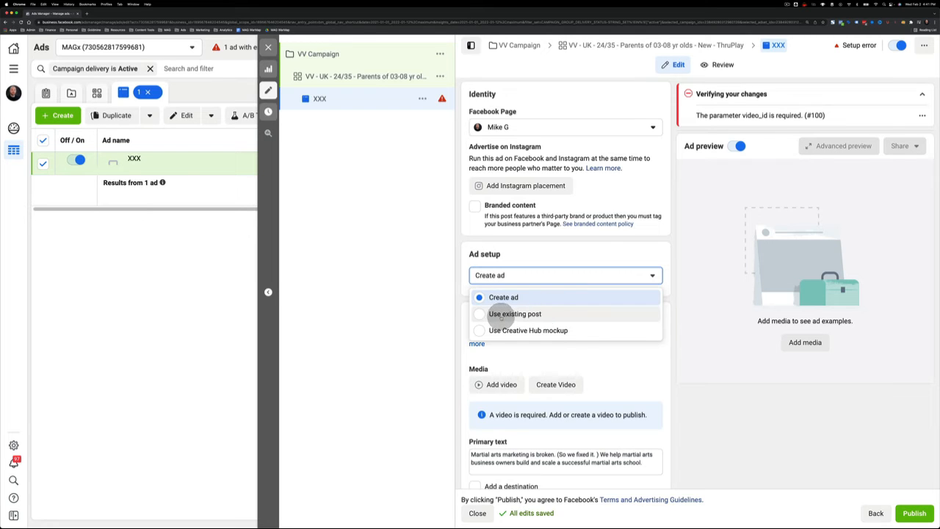
left_click(518, 314)
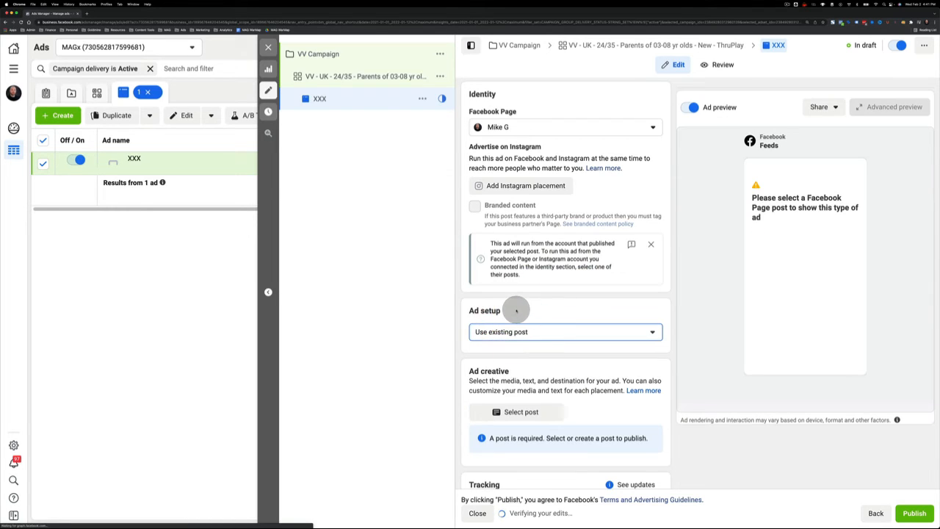
Step: Open the selection of existing Facebook posts for the ad creative and check its post type filter options
scroll(575, 411, "down", 2)
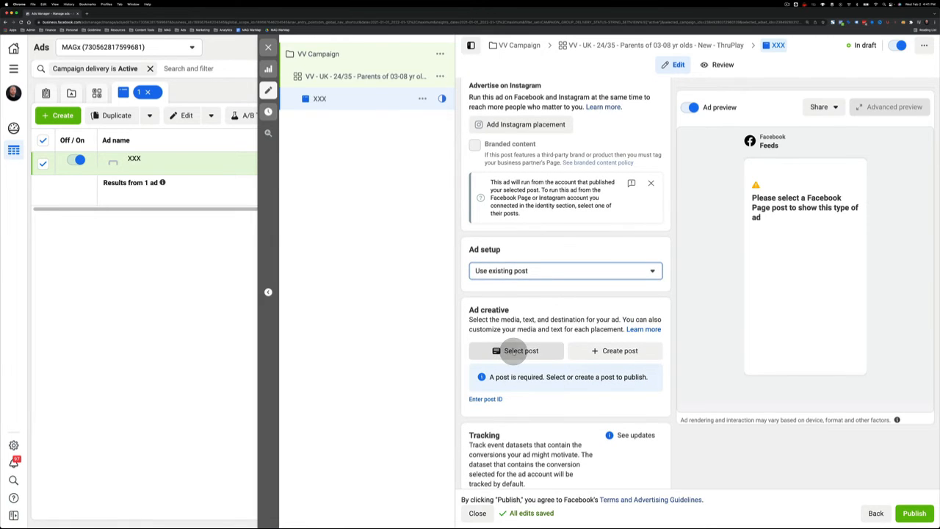
left_click(518, 350)
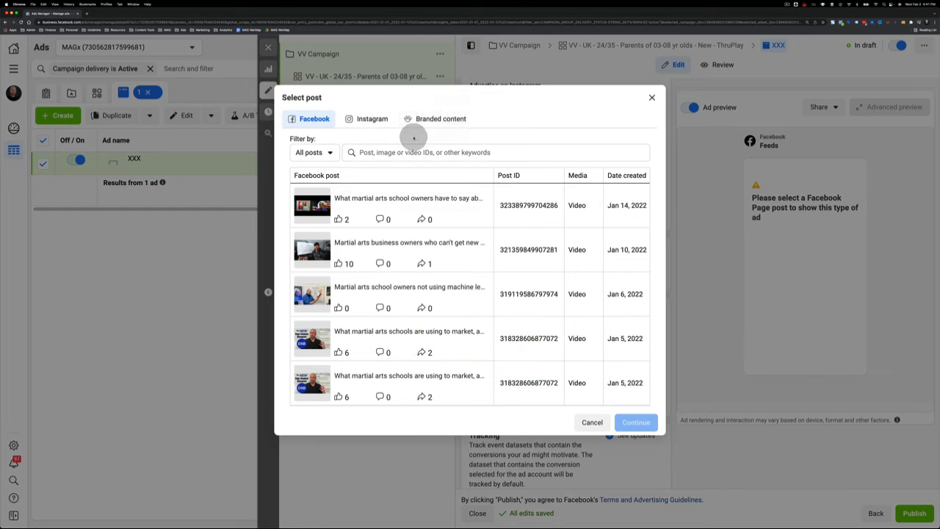
left_click(443, 95)
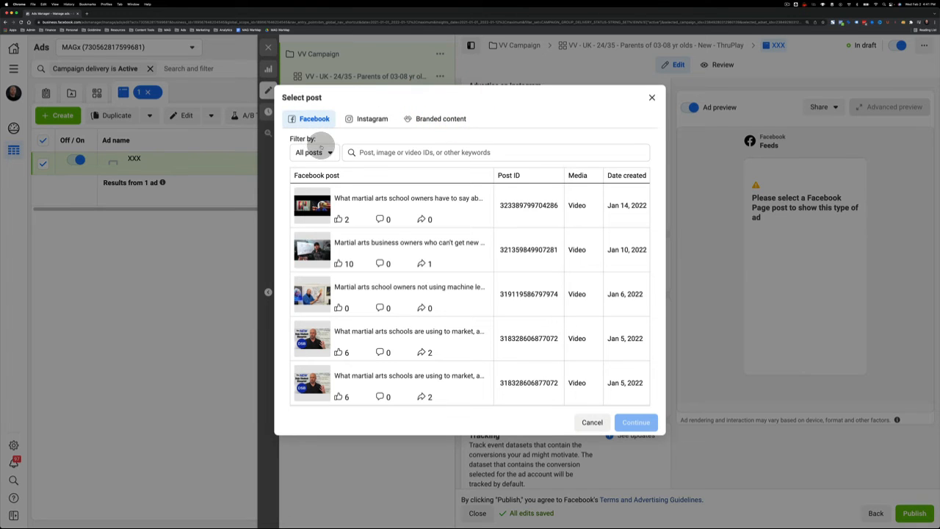
left_click(326, 149)
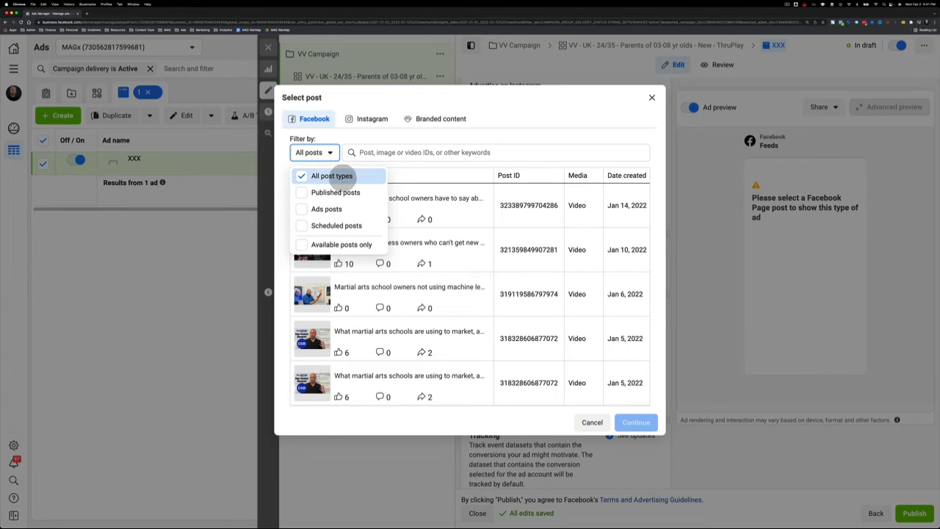
left_click(443, 98)
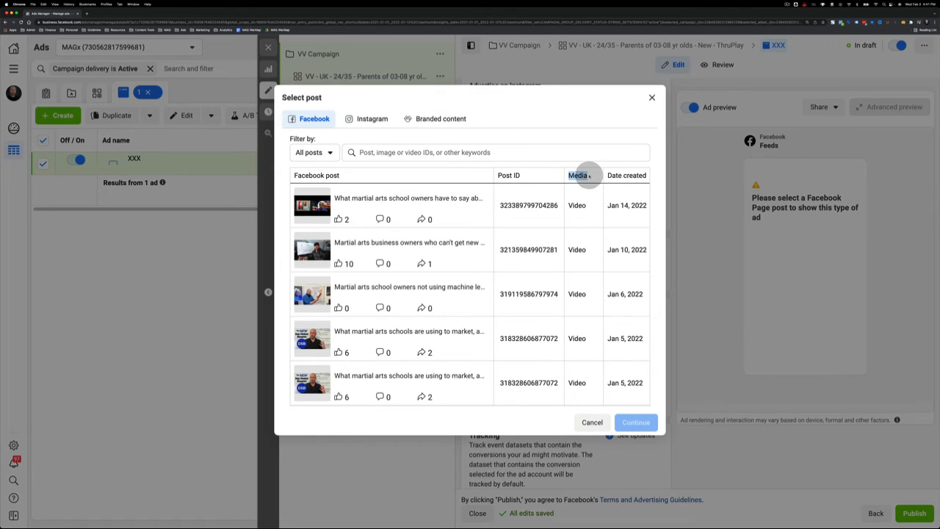
Step: Browse the video posts and use the Jan 10, 2022 post "Martial Arts Schools Grow By Using Numbers Not Feelings" as the ad creative
scroll(581, 285, "down", 10)
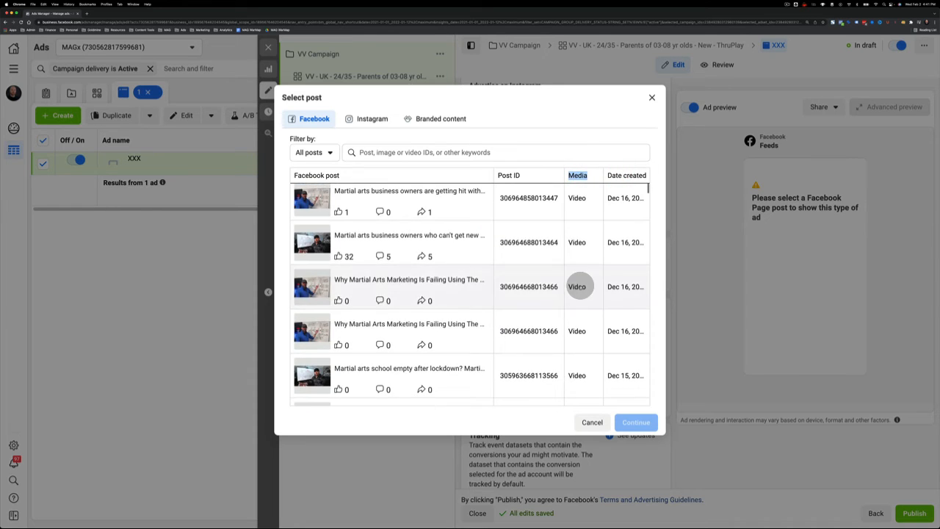
scroll(580, 285, "down", 10)
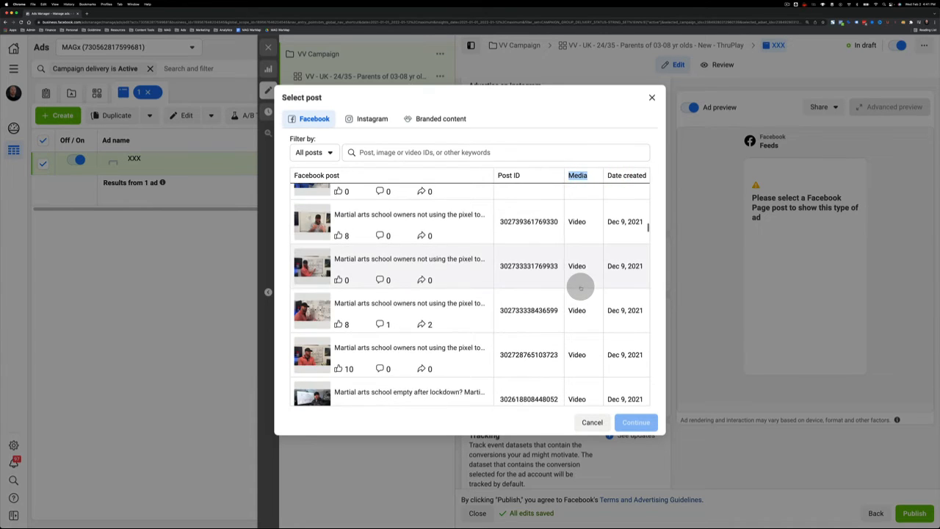
scroll(580, 288, "up", 10)
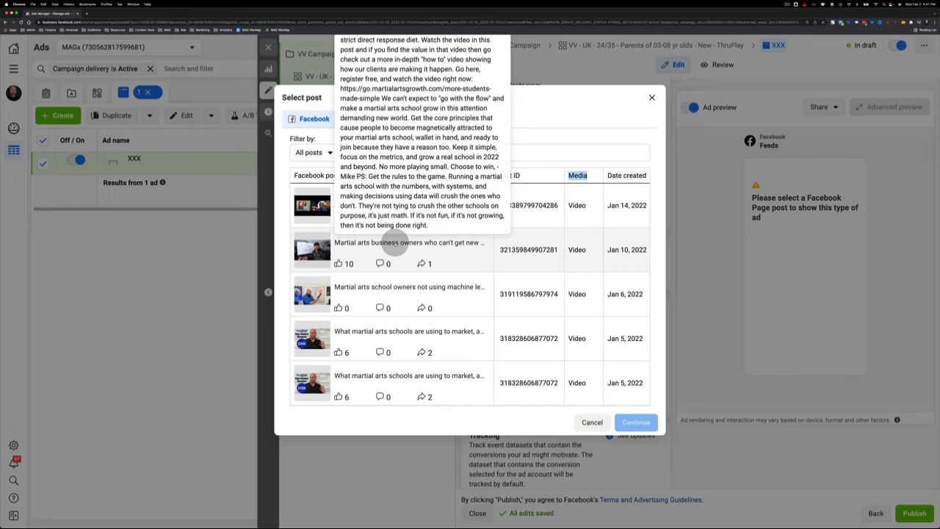
left_click(393, 242)
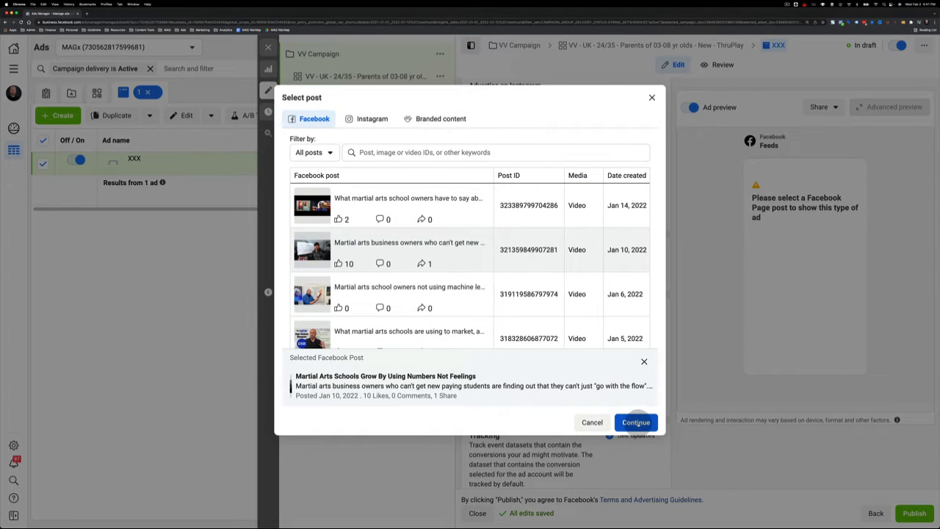
left_click(636, 422)
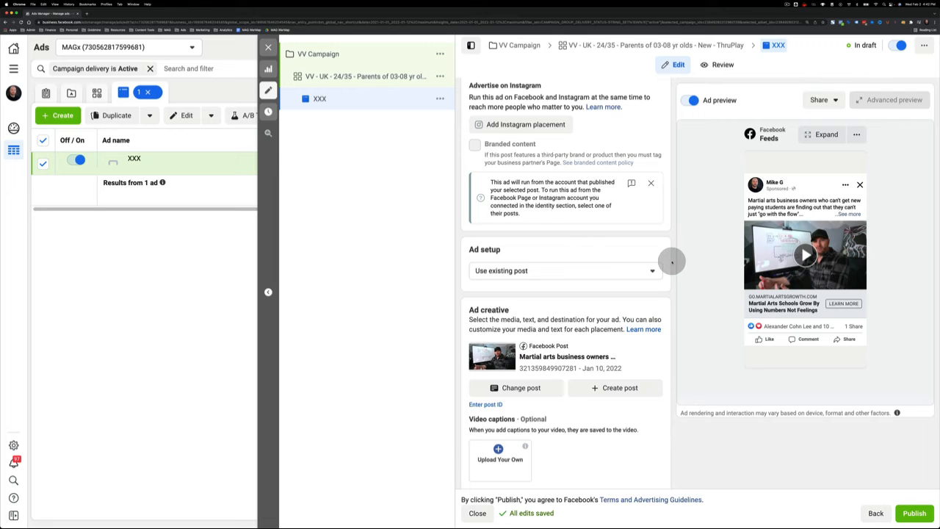
Step: Remove the Learn more call to action from the selected post and review the ad's remaining settings
scroll(668, 265, "down", 10)
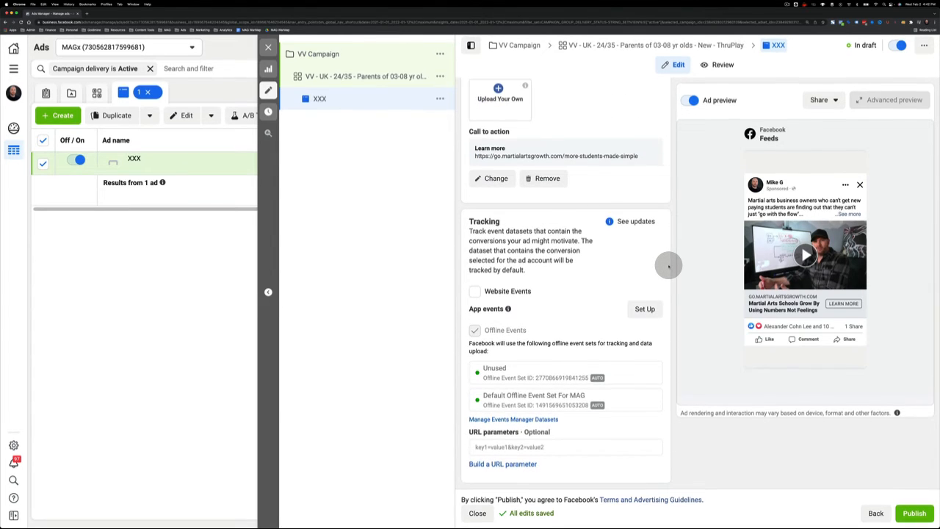
scroll(668, 266, "up", 5)
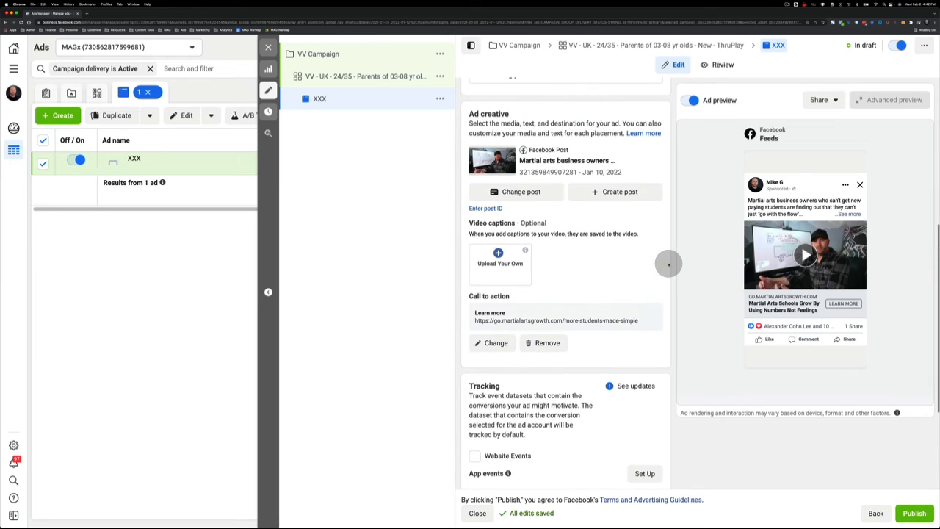
left_click(546, 343)
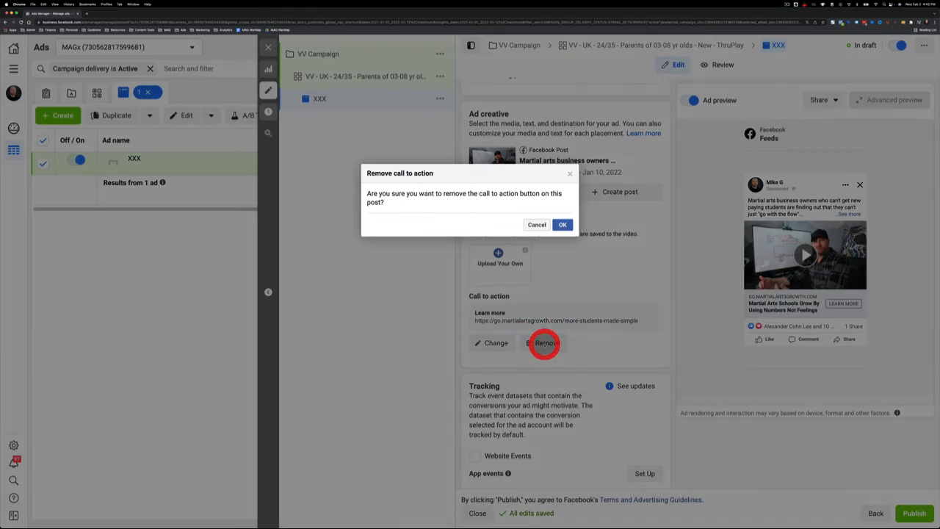
left_click(564, 225)
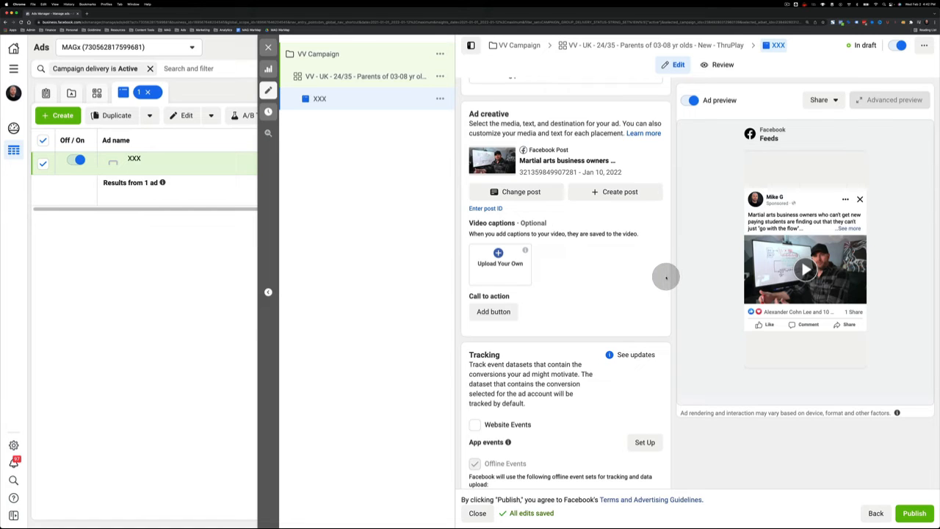
scroll(666, 277, "up", 5)
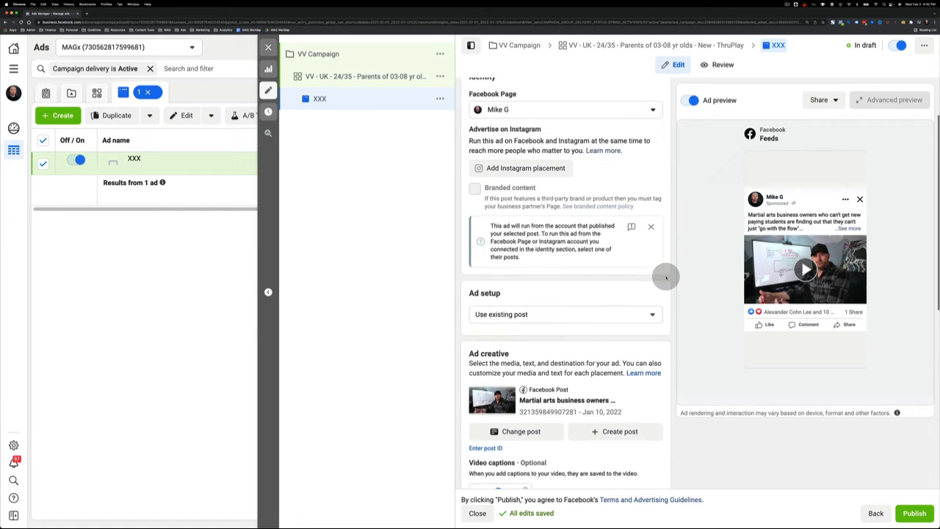
scroll(666, 277, "down", 3)
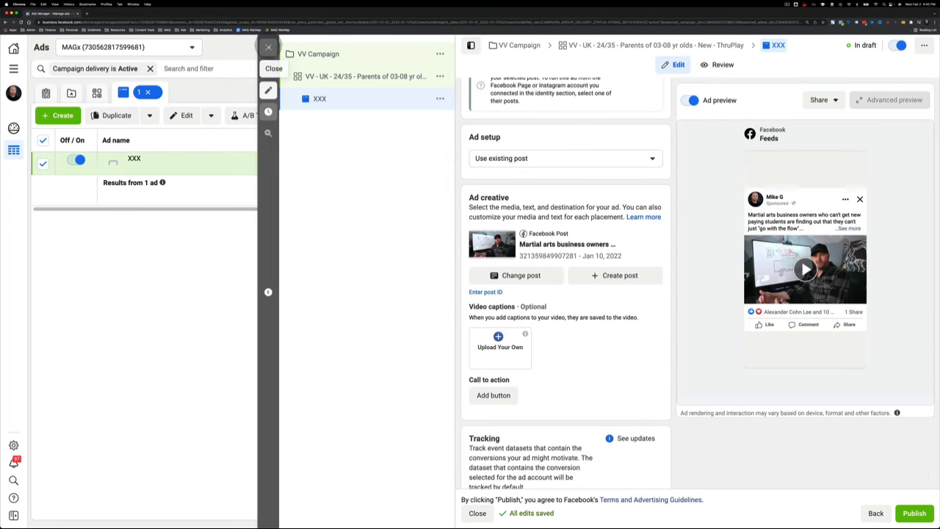
Step: Close the ad editor and return to the ad sets list with the ad selection cleared
left_click(268, 48)
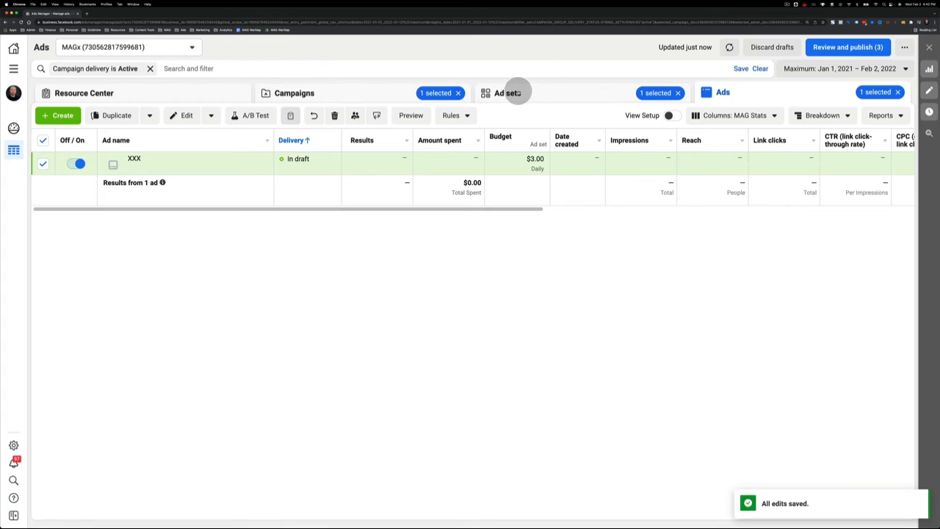
left_click(393, 88)
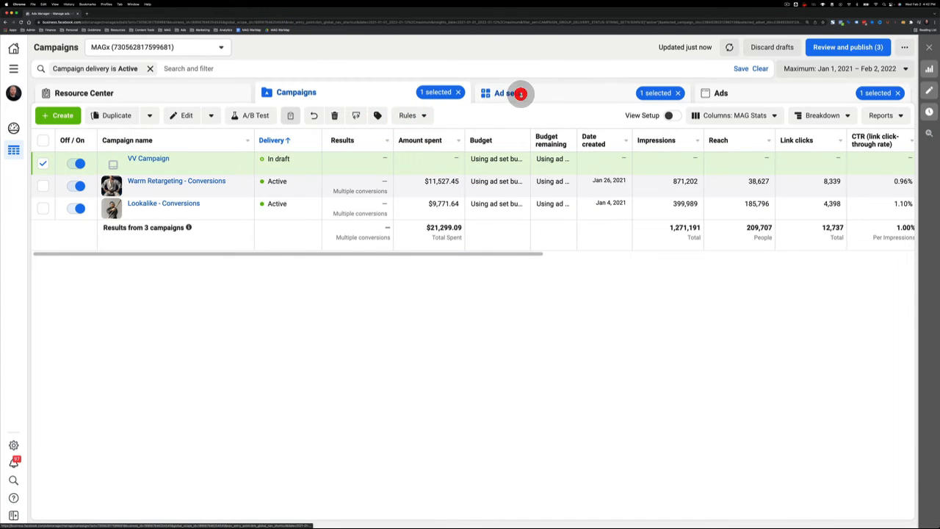
left_click(520, 93)
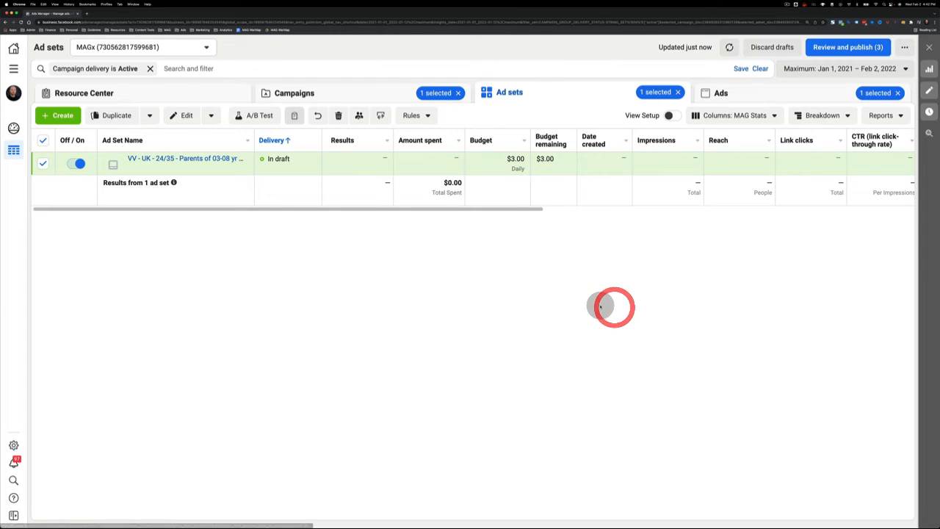
left_click(897, 93)
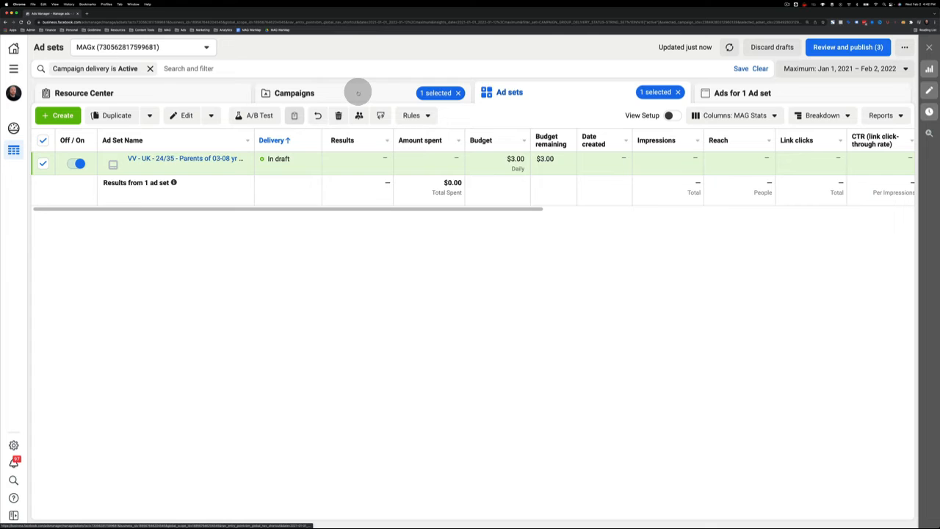
Step: Duplicate the draft ad set in the VV Campaign, making 4 copies within the original campaign
left_click(358, 92)
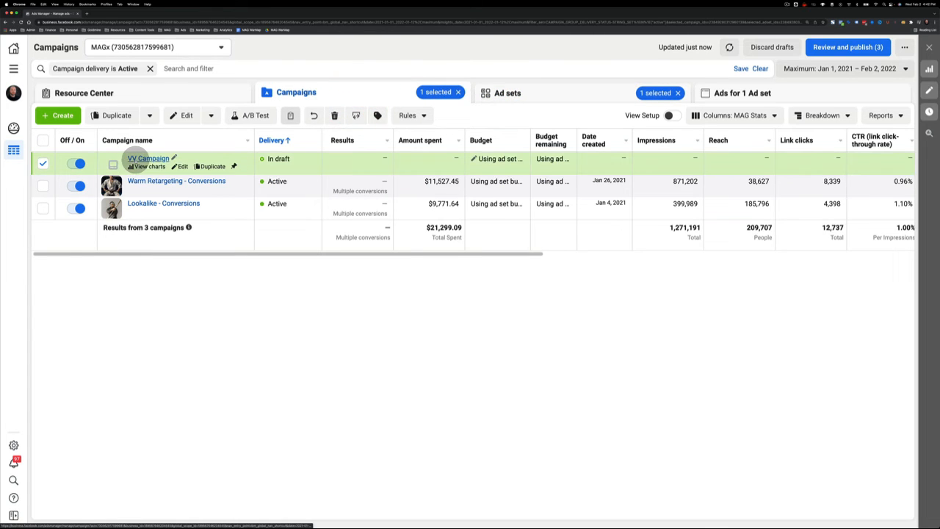
left_click(511, 93)
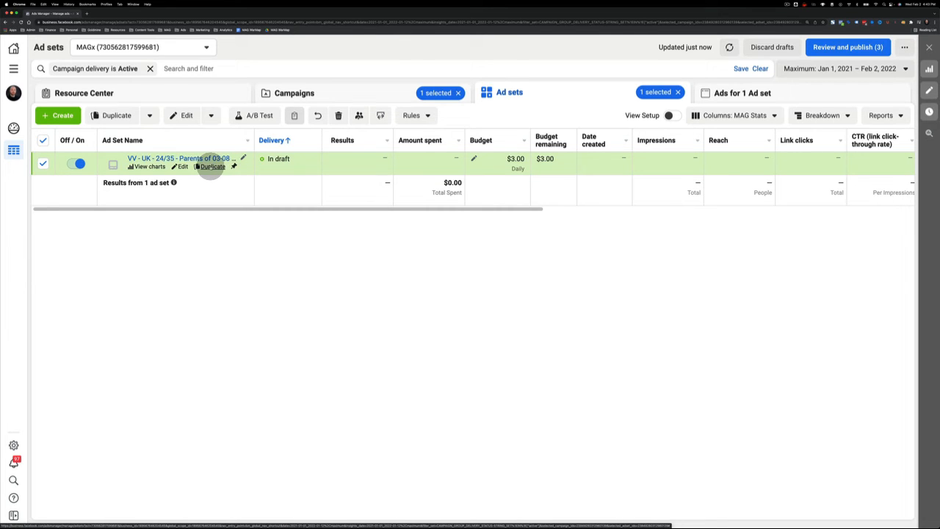
left_click(212, 165)
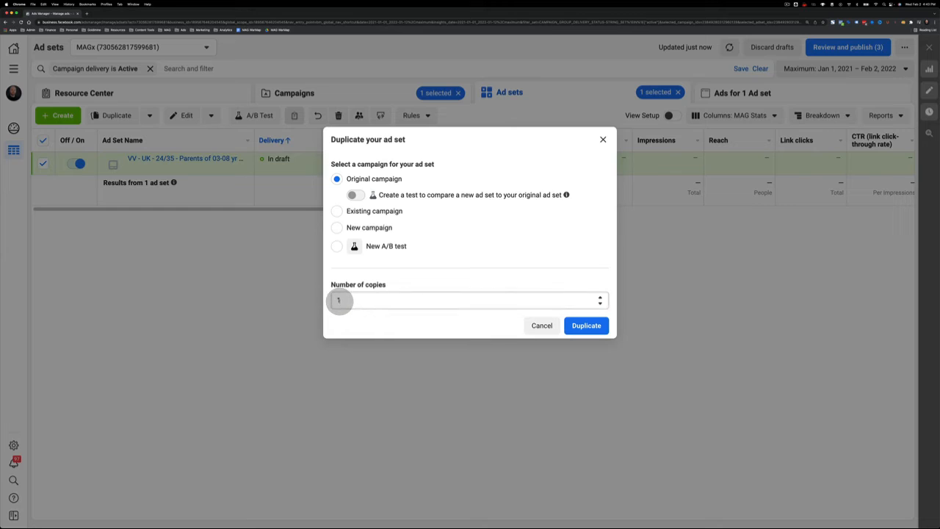
left_click(339, 299)
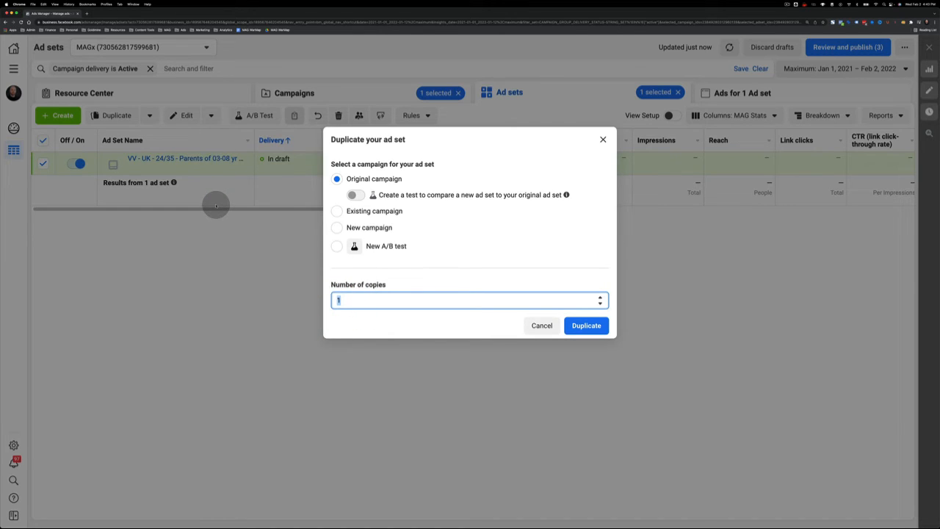
type("4")
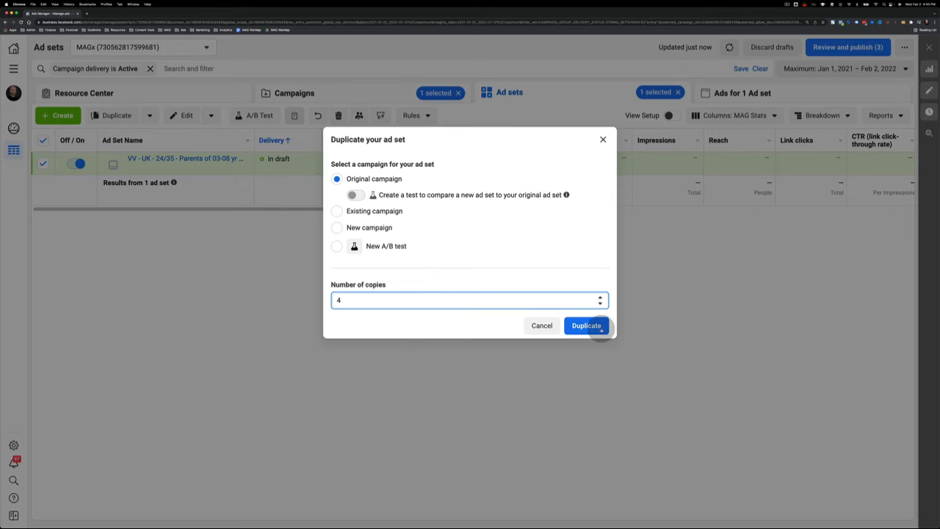
left_click(597, 330)
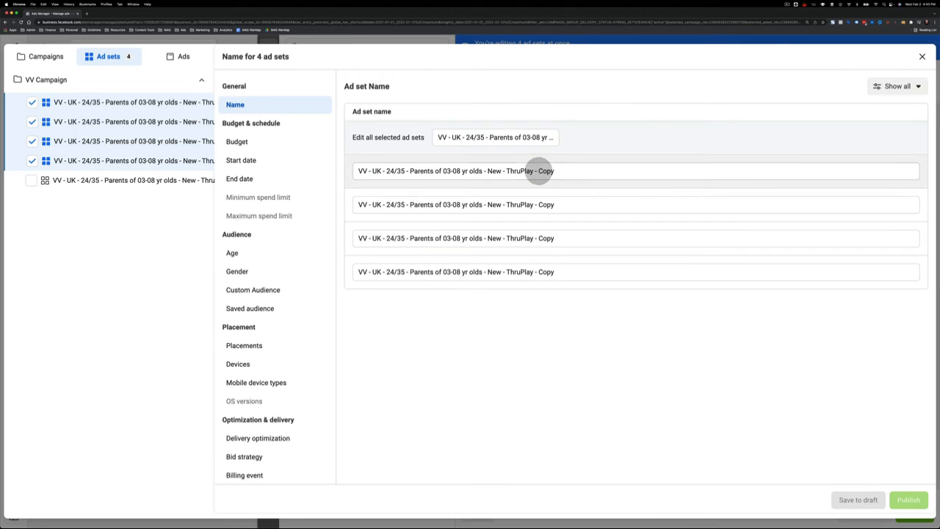
Step: Remove the "- Copy" suffix from all four duplicated ad set names and save them to draft
left_click_drag(533, 171, 563, 170)
key("BackSpace")
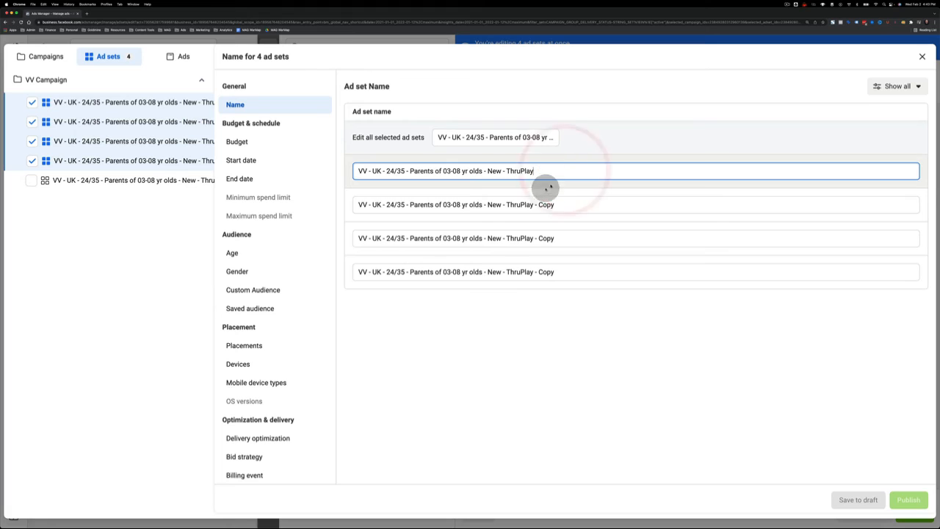
left_click_drag(535, 204, 573, 204)
key("BackSpace")
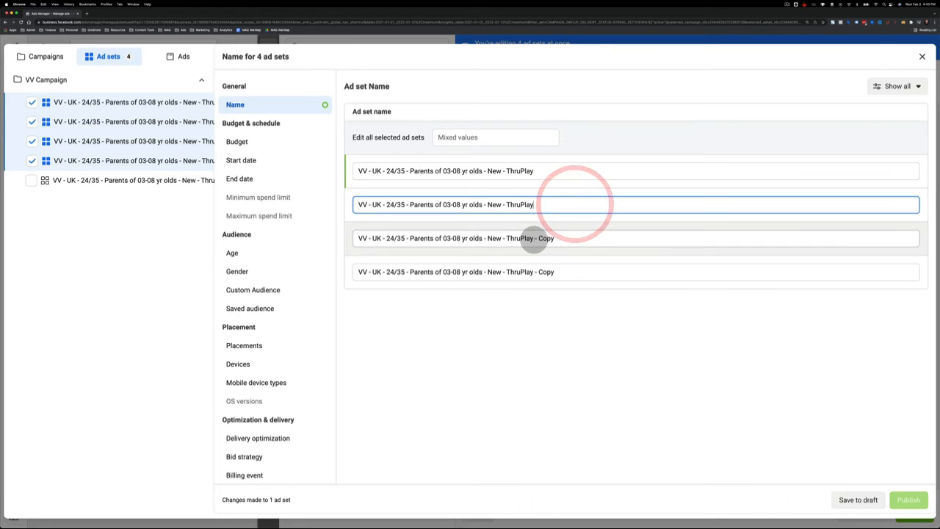
left_click_drag(536, 238, 595, 238)
key("BackSpace")
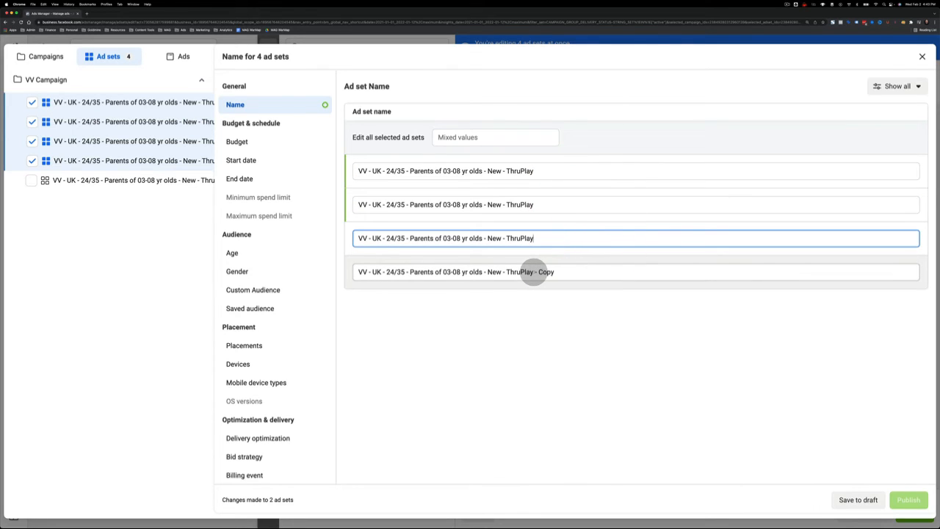
left_click_drag(534, 272, 602, 271)
key("BackSpace")
left_click(575, 350)
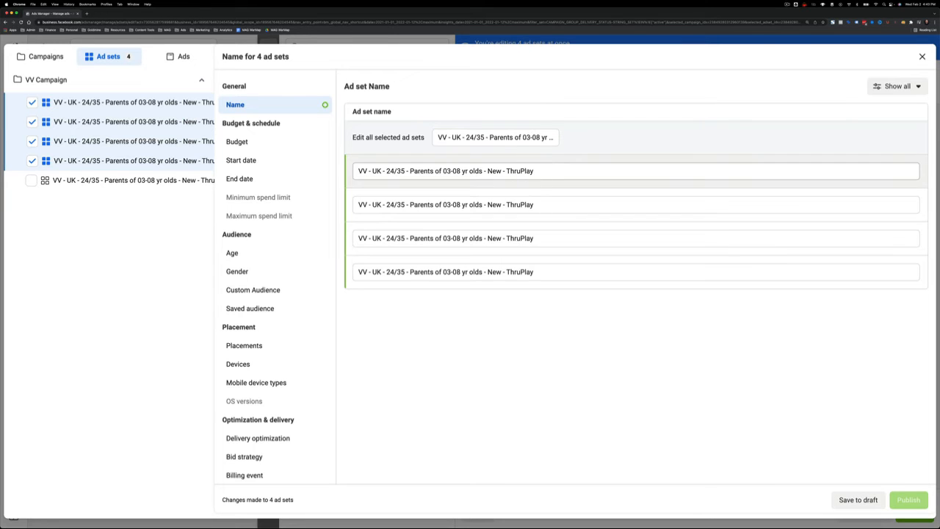
left_click(856, 498)
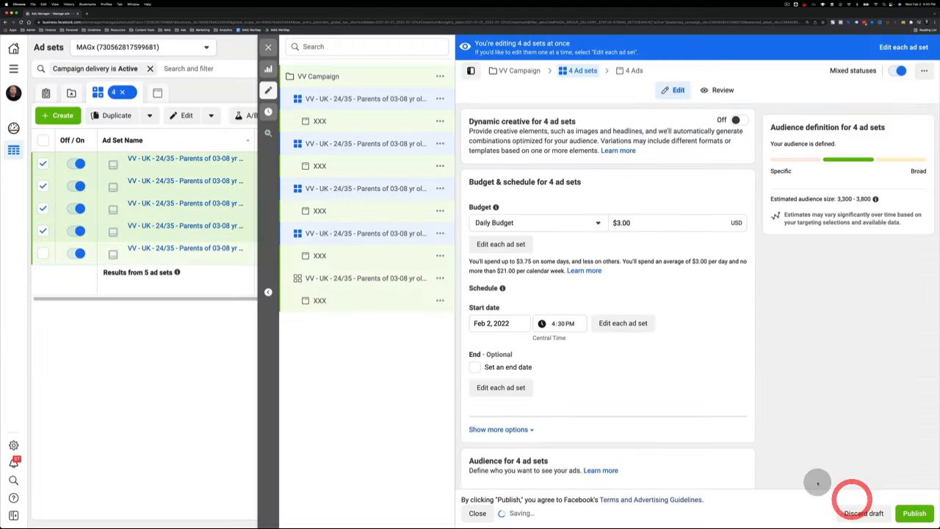
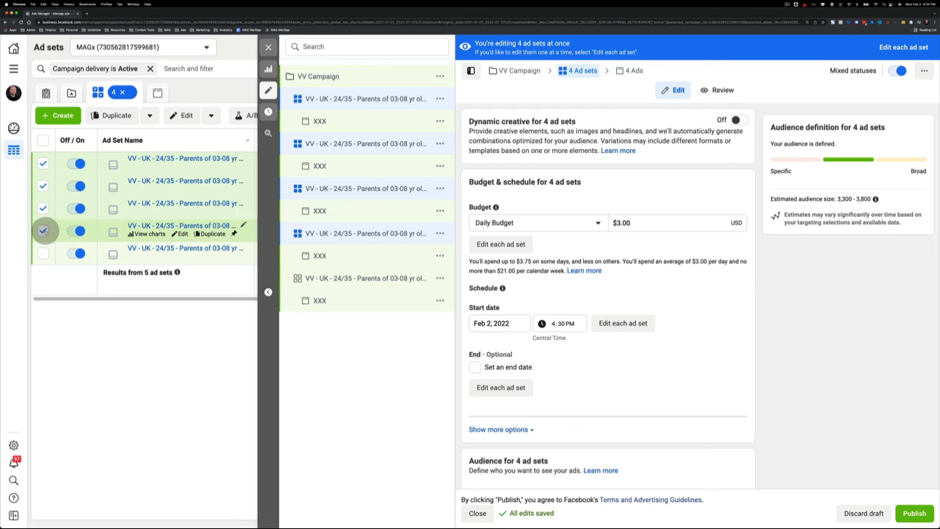
Step: Open the ad in the fourth listed ad set alone and change its post to the Jan 14, 2022 video "Why Martial Arts Schools ❤️ The Dojo Student Blueprint"
left_click(43, 229)
left_click(43, 208)
left_click(42, 186)
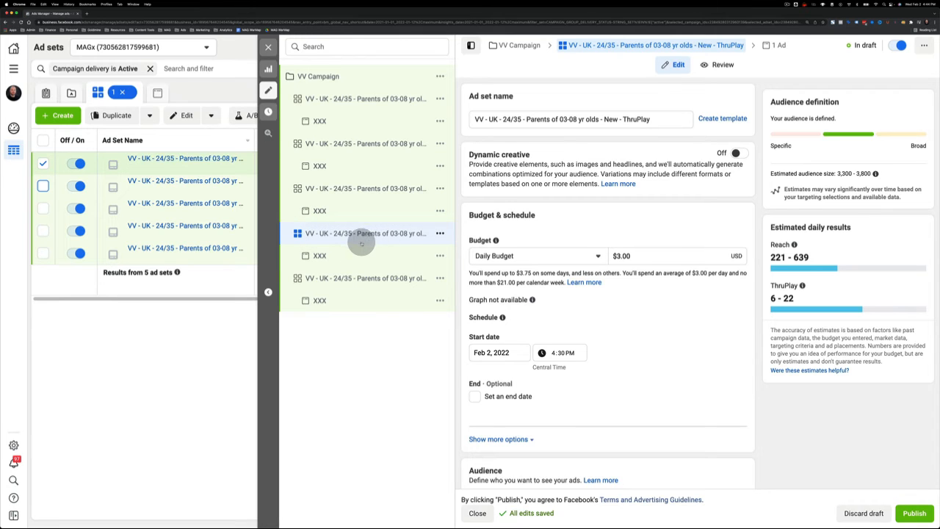
left_click(334, 254)
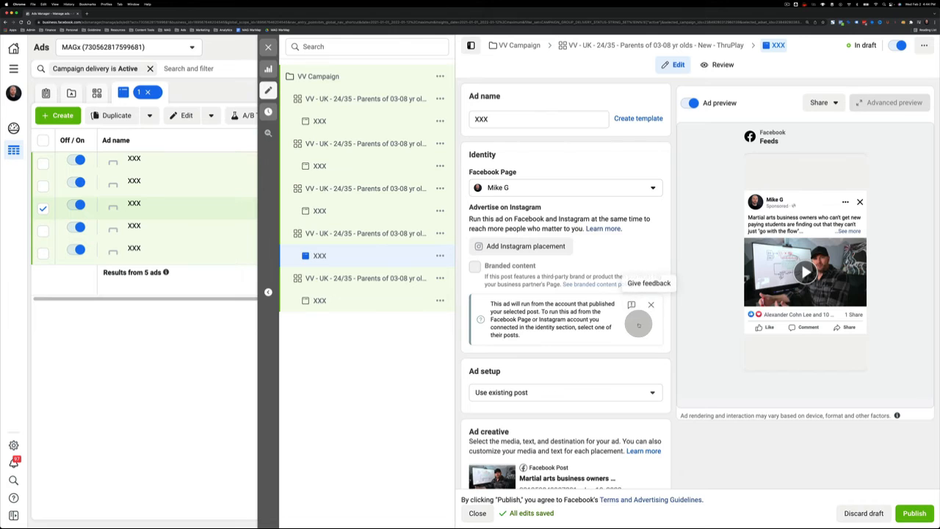
scroll(644, 370, "down", 3)
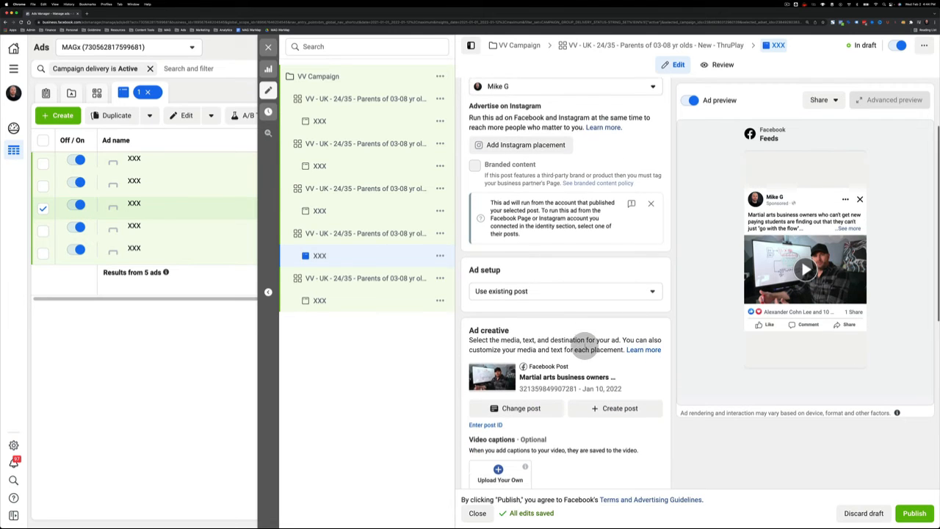
left_click(524, 408)
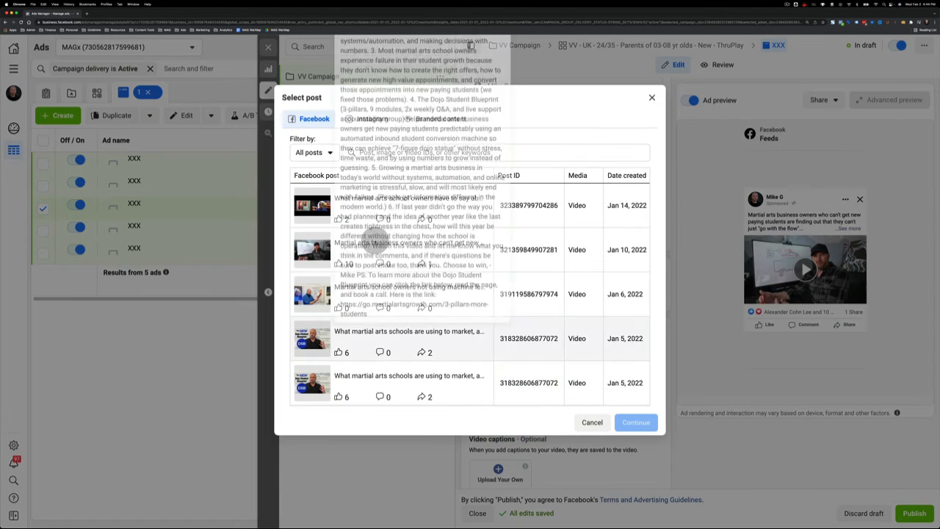
left_click(546, 210)
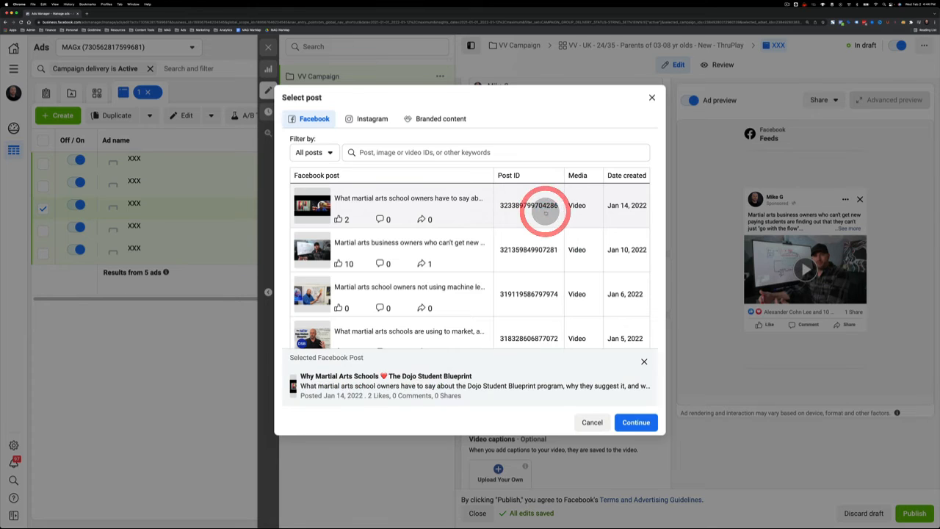
left_click(635, 421)
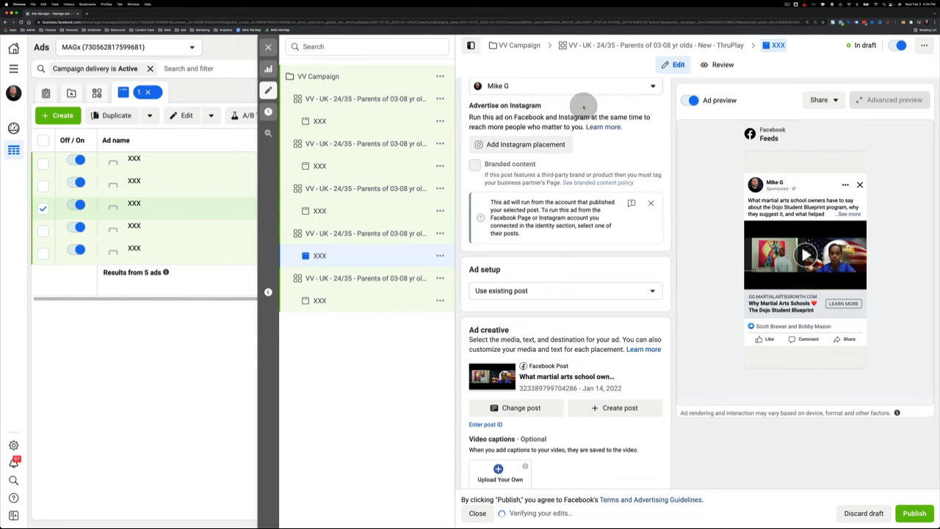
Step: Rename the ad using the Jan 14, 2022 post as "Eagle Post"
scroll(563, 158, "up", 3)
double_click(481, 119)
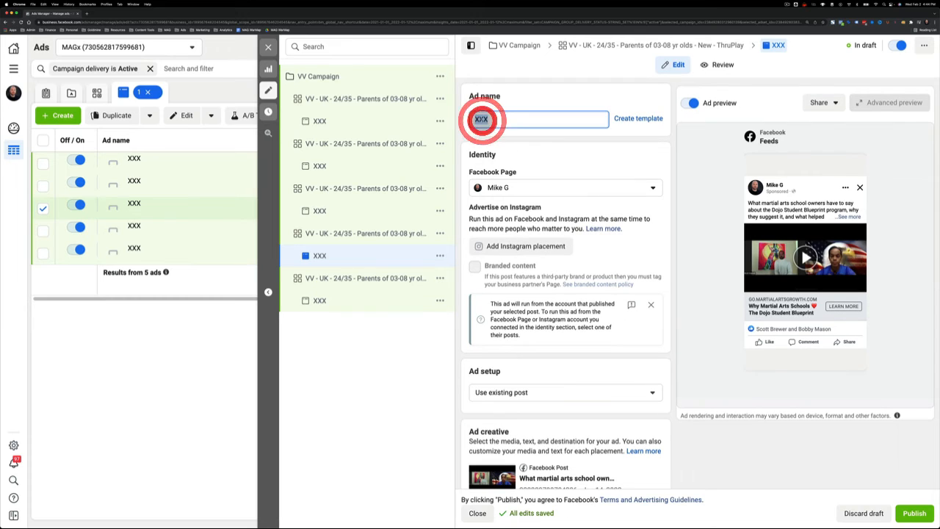
type("Eagle Post")
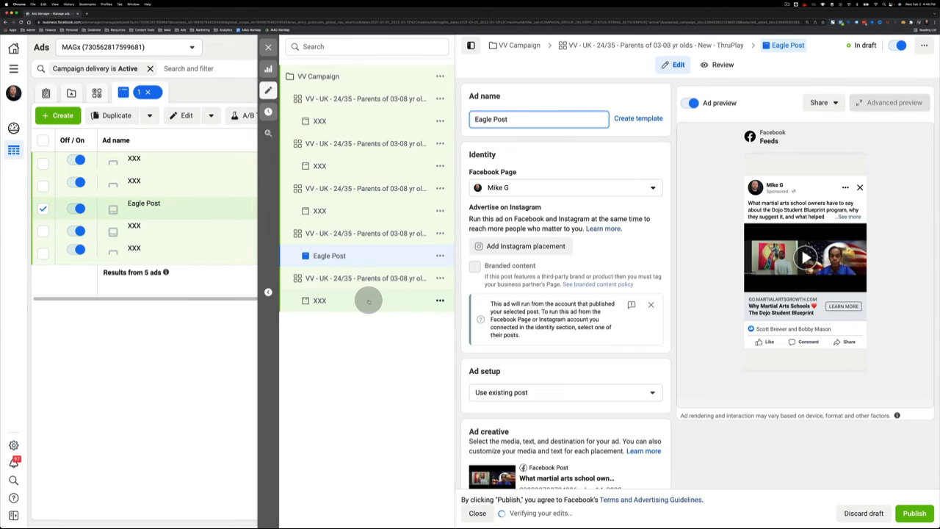
Step: Rename the ad in the last listed ad set as "Flanel"
left_click(368, 301)
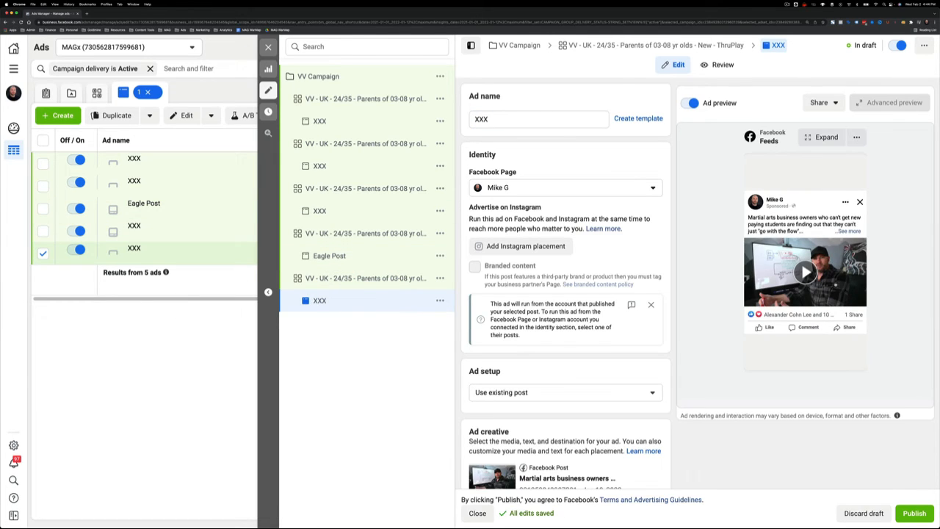
left_click(517, 118)
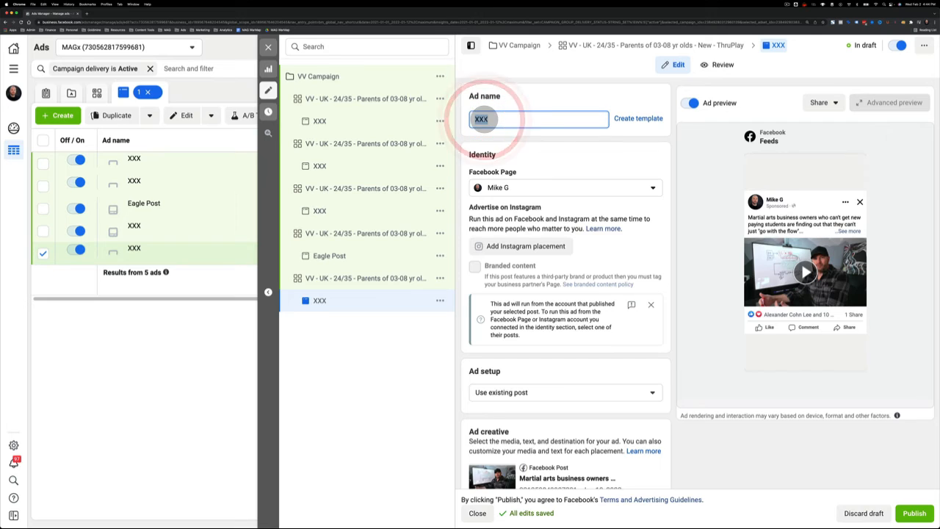
type("Flanel")
left_click(382, 318)
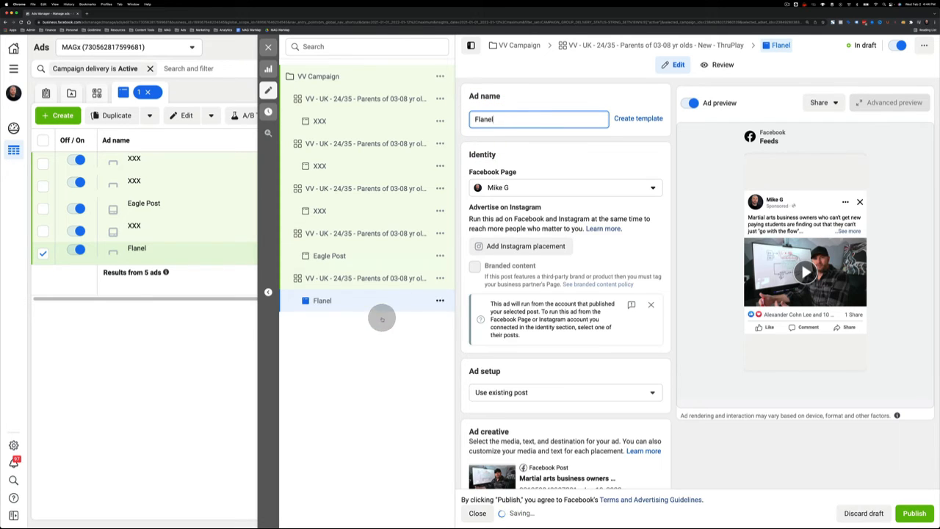
Step: Change the post of the third listed ad set's ad to the Jan 6, 2022 video "Get Martial Arts Students Using Smart Follow-Up"
left_click(352, 211)
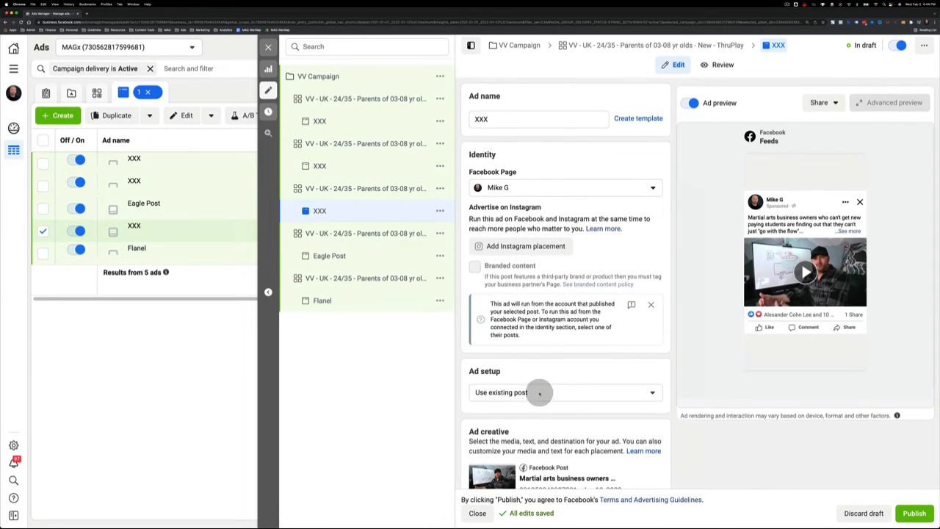
scroll(559, 411, "down", 1)
scroll(583, 428, "down", 1)
left_click(533, 447)
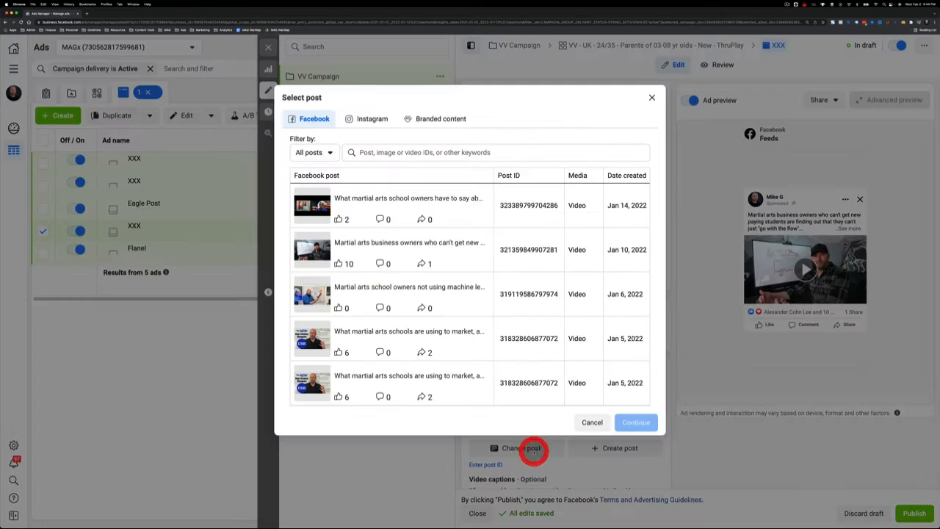
left_click(534, 287)
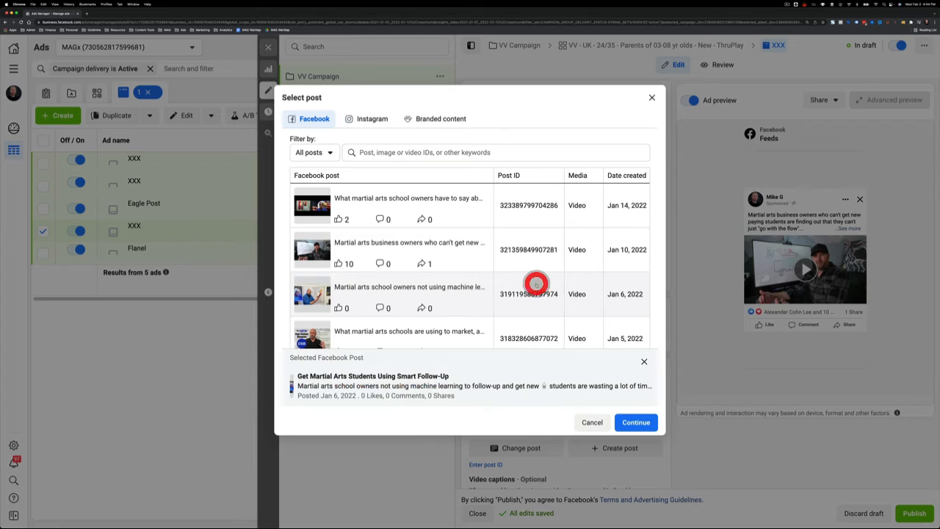
left_click(636, 422)
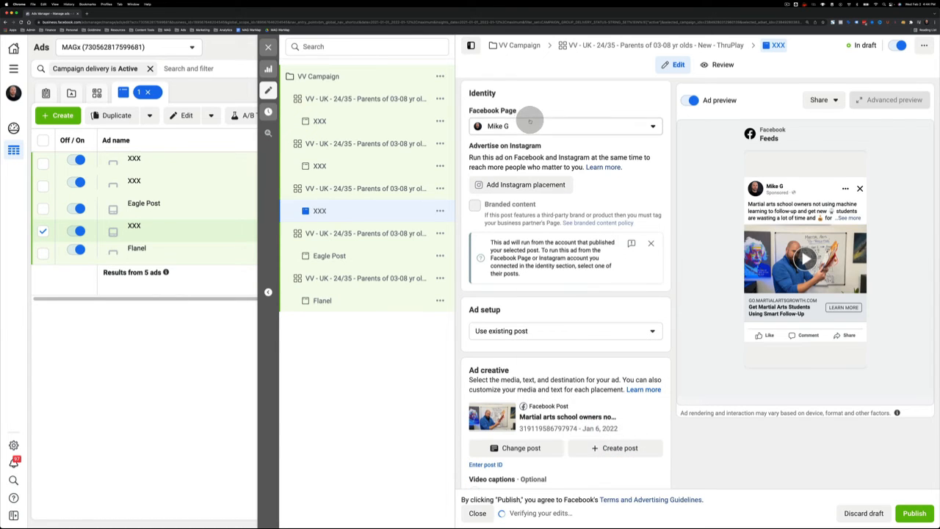
Step: Rename the ad using the Jan 6, 2022 post as "Einstein"
scroll(511, 91, "up", 2)
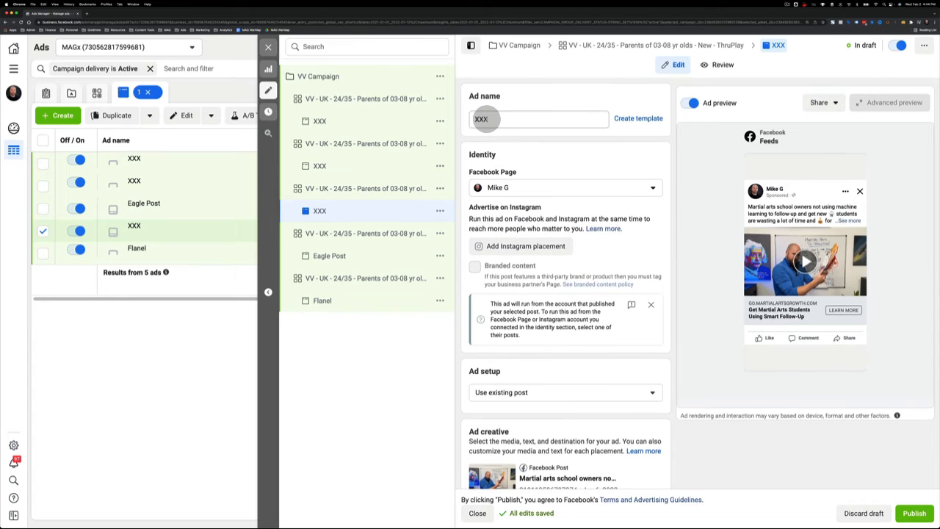
double_click(485, 118)
type("Einstein")
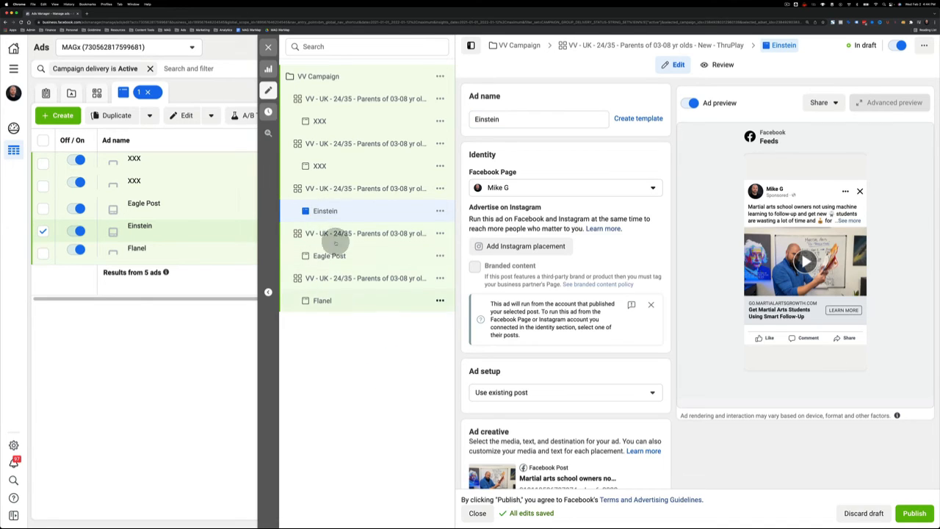
Step: Change the post of the second listed ad set's ad to the Jan 5, 2022 video "3-Pillars To Get New Paying Martial Arts Students Predictably"
left_click(328, 168)
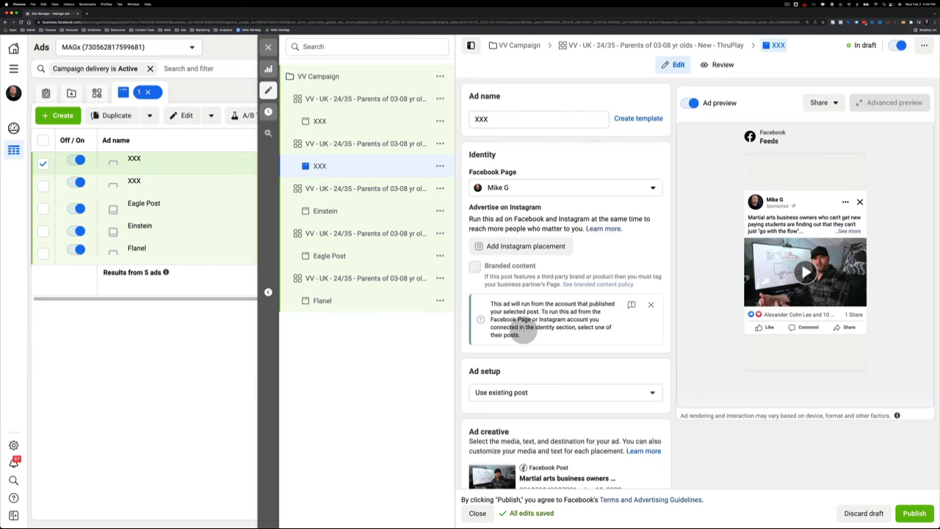
scroll(602, 367, "down", 2)
left_click(518, 398)
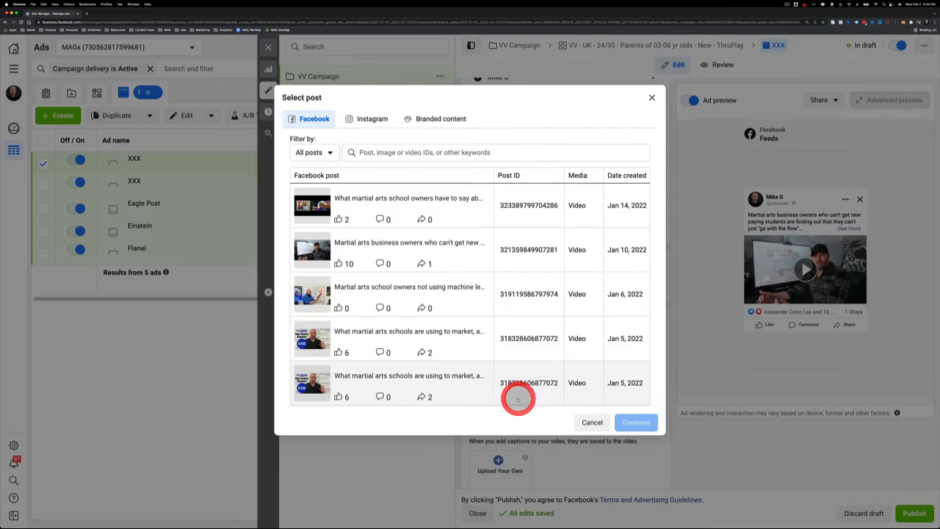
left_click(524, 328)
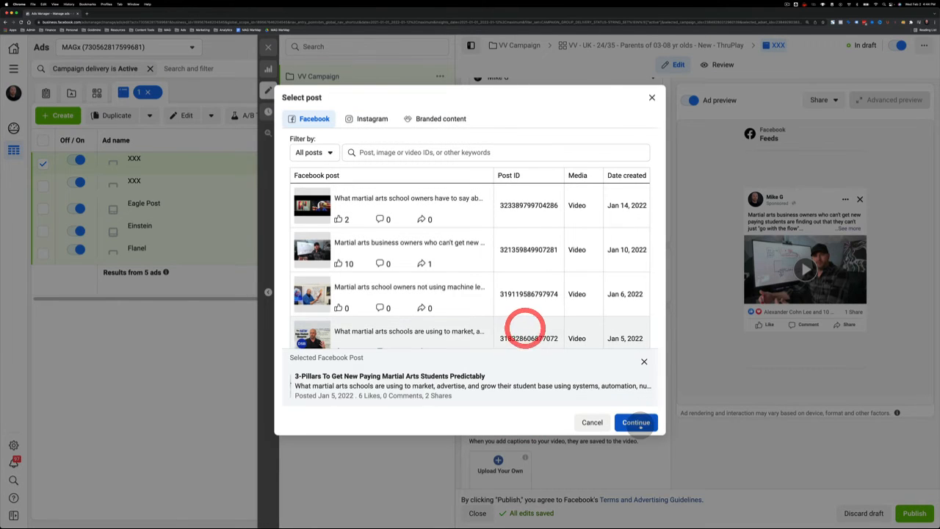
left_click(636, 423)
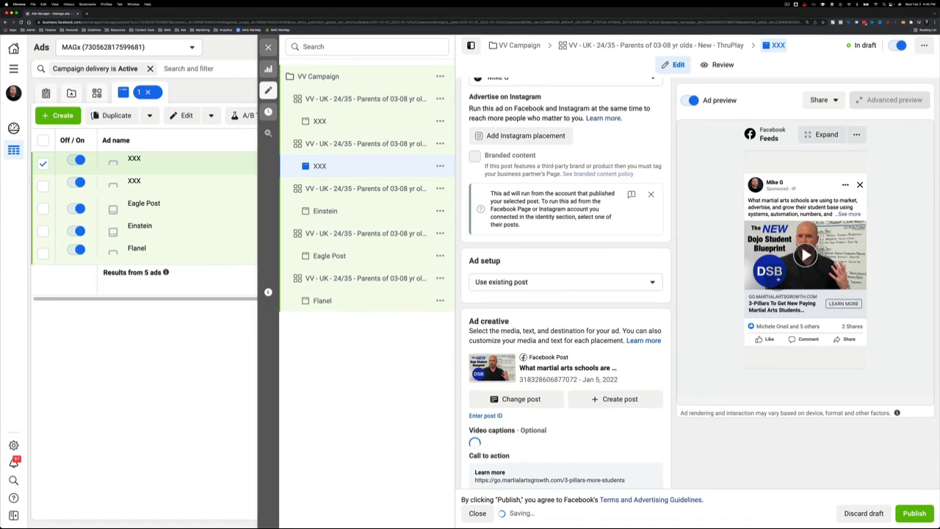
Step: Rename the ad in the second listed ad set as "DSB Blue"
scroll(476, 79, "up", 3)
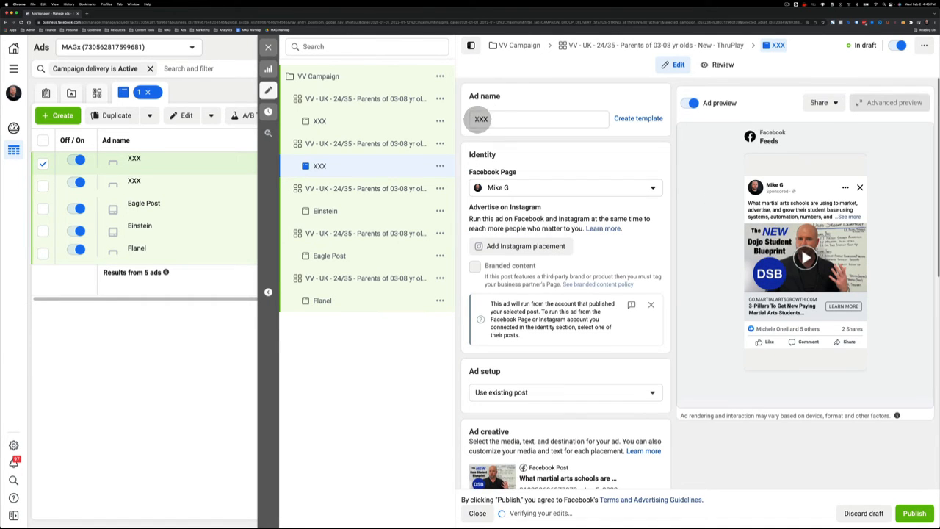
double_click(480, 119)
type("DSB B")
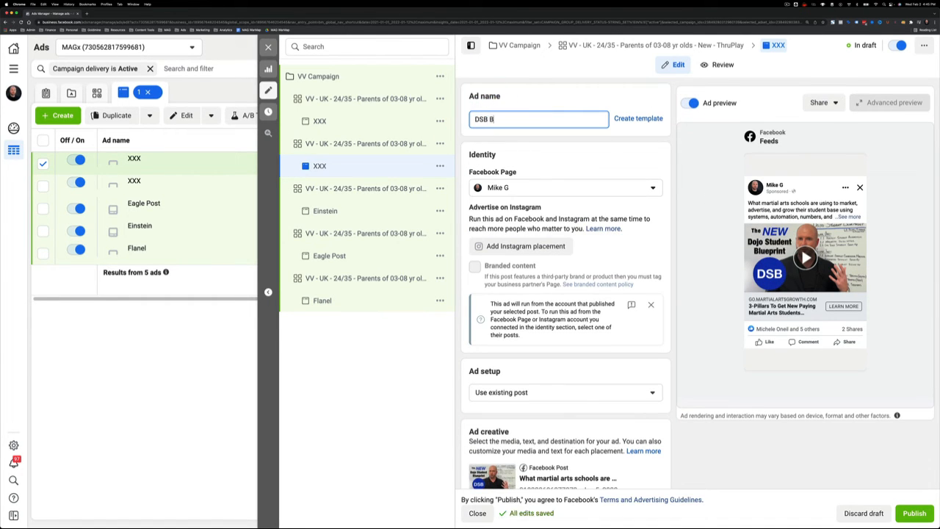
type("lue")
left_click(411, 390)
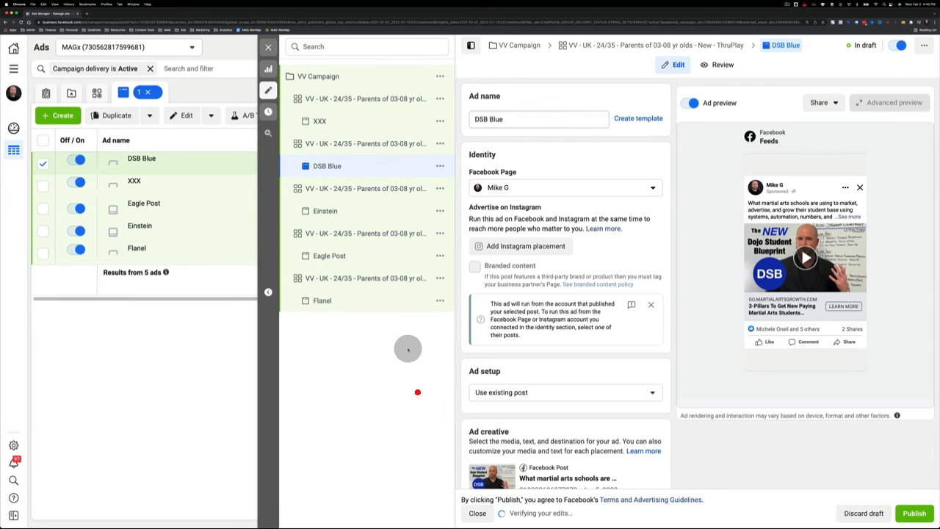
Step: Change the post of the first listed ad set's ad to the Dec 16, 2021 video "Martial Arts School Owner Bliss (Systems = Students)"
left_click(372, 121)
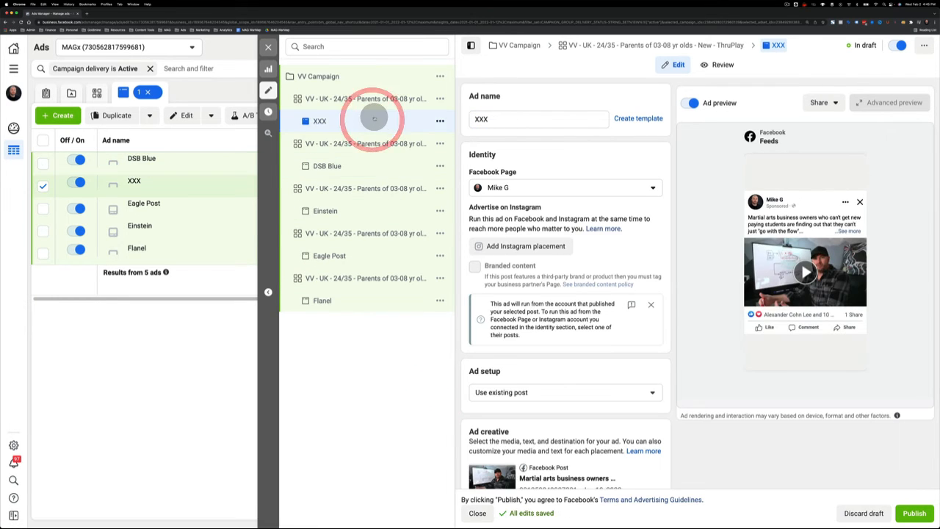
scroll(655, 435, "down", 3)
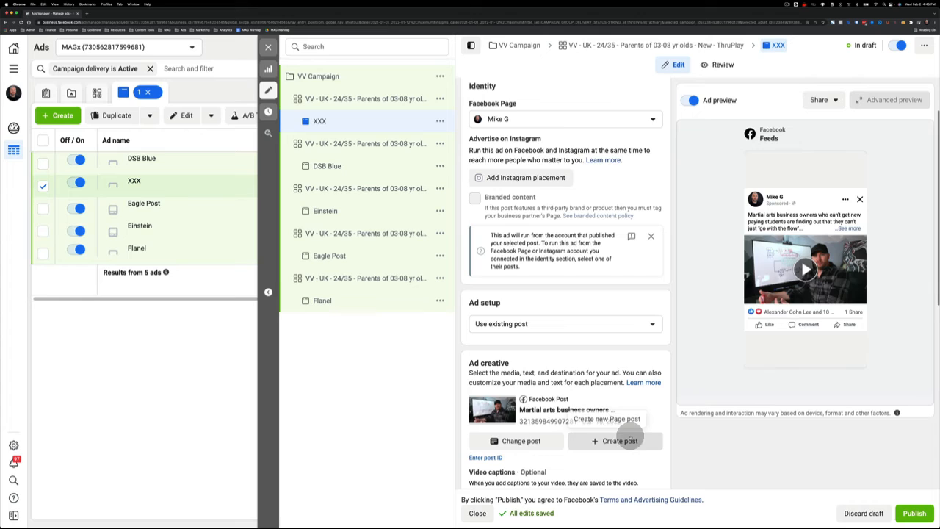
left_click(498, 442)
scroll(478, 338, "down", 10)
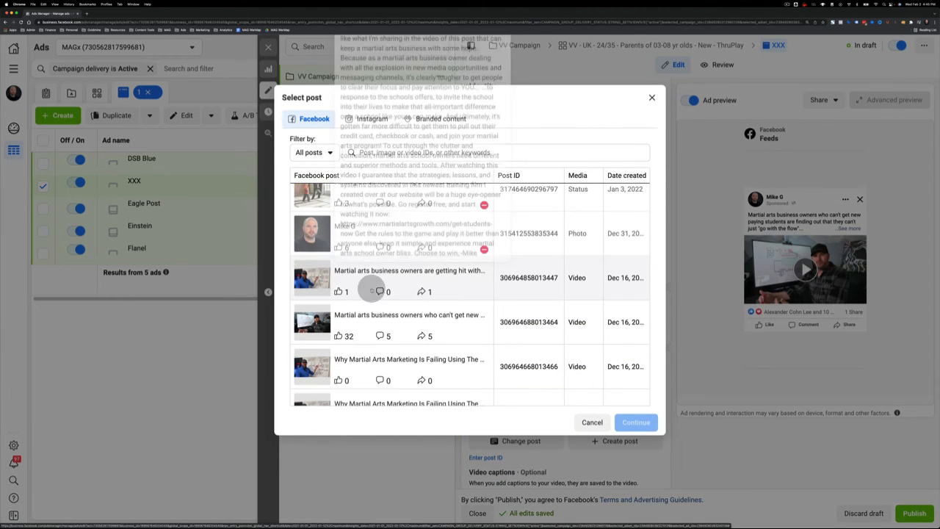
left_click(475, 282)
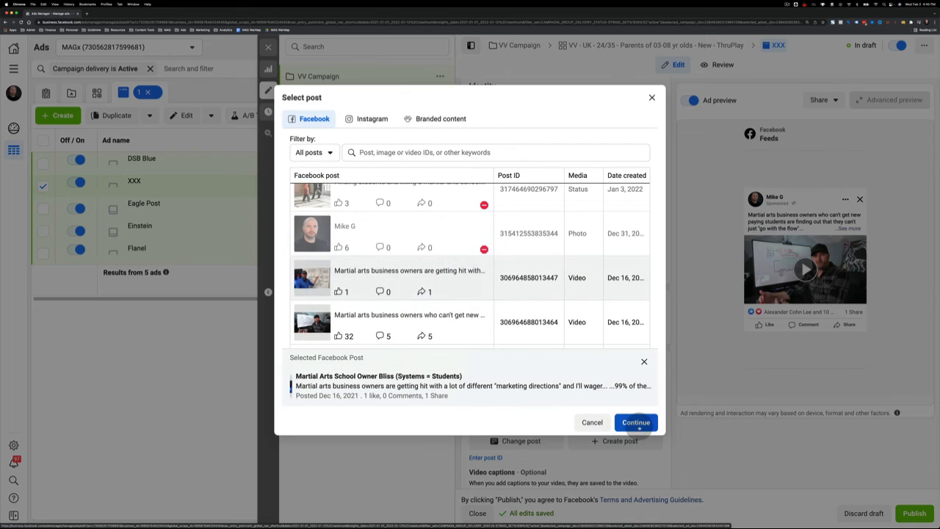
left_click(636, 422)
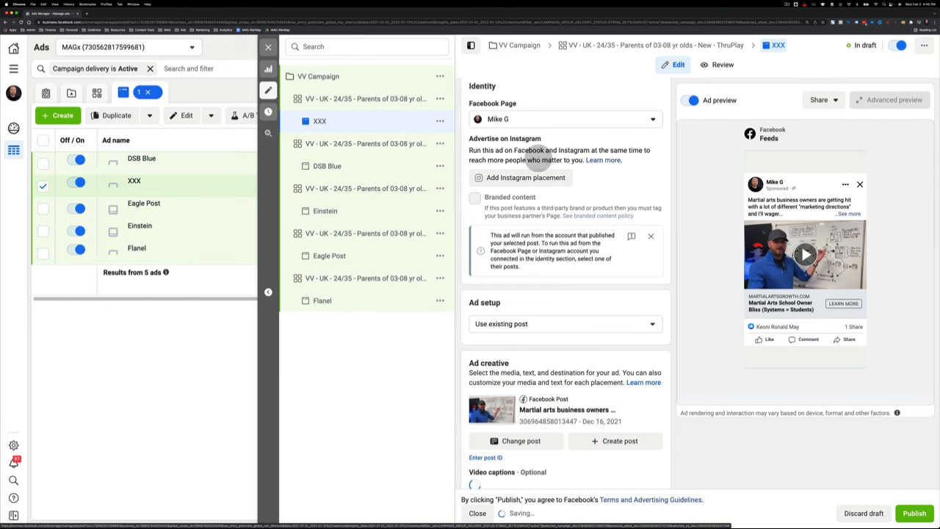
Step: Rename the ad in the first listed ad set as "Grey Hat"
scroll(562, 196, "up", 2)
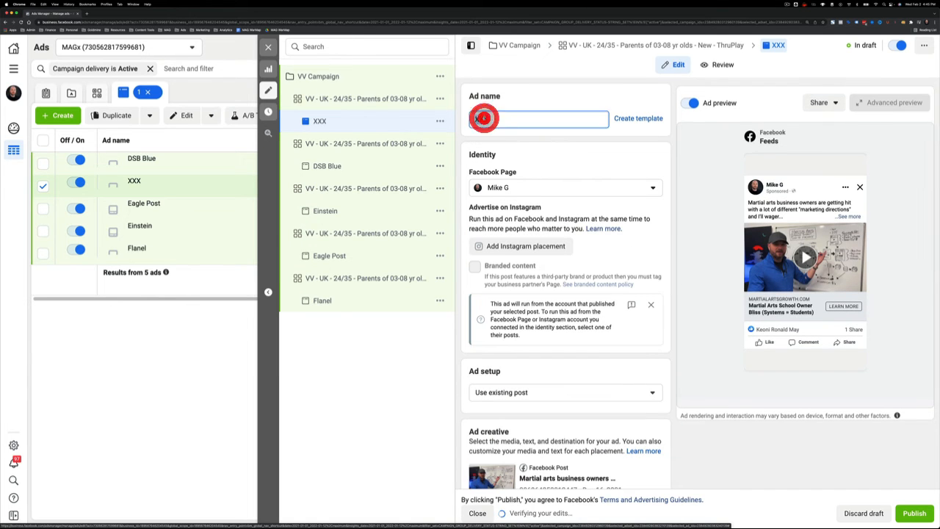
double_click(483, 118)
type("Grey Hat")
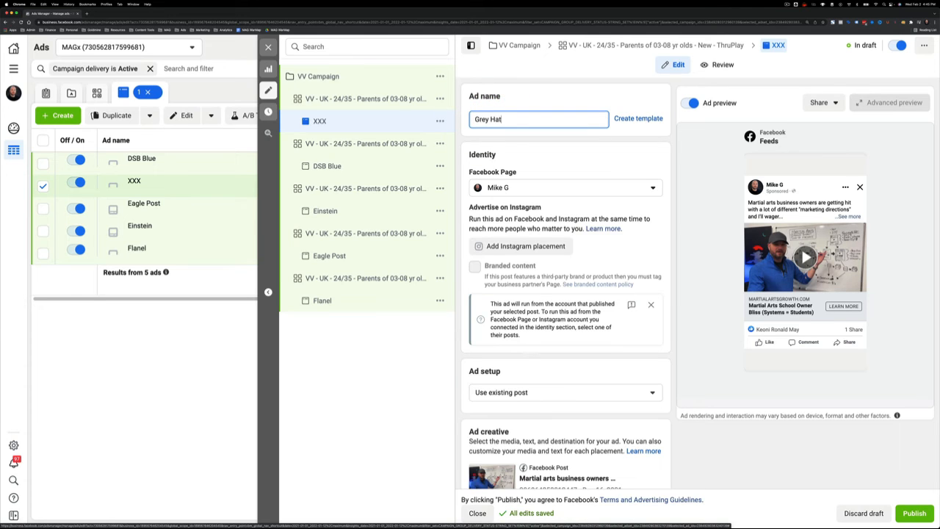
left_click(413, 340)
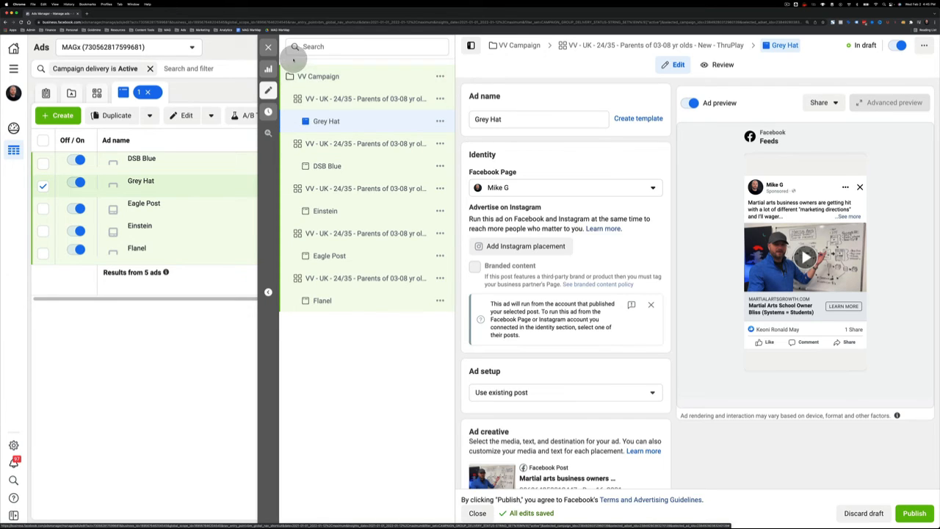
Step: Close the ad editor, deselect the Grey Hat ad and return to the list of ad sets
left_click(268, 47)
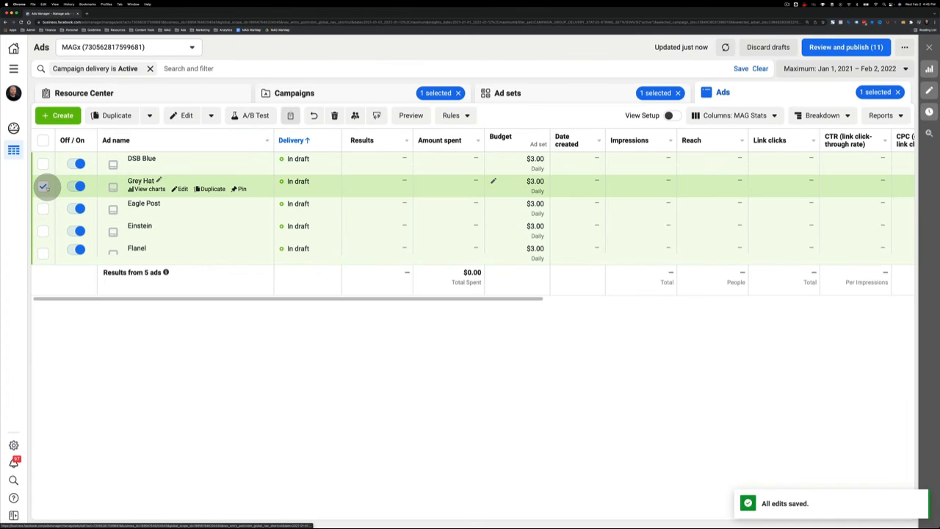
left_click(44, 186)
left_click(528, 93)
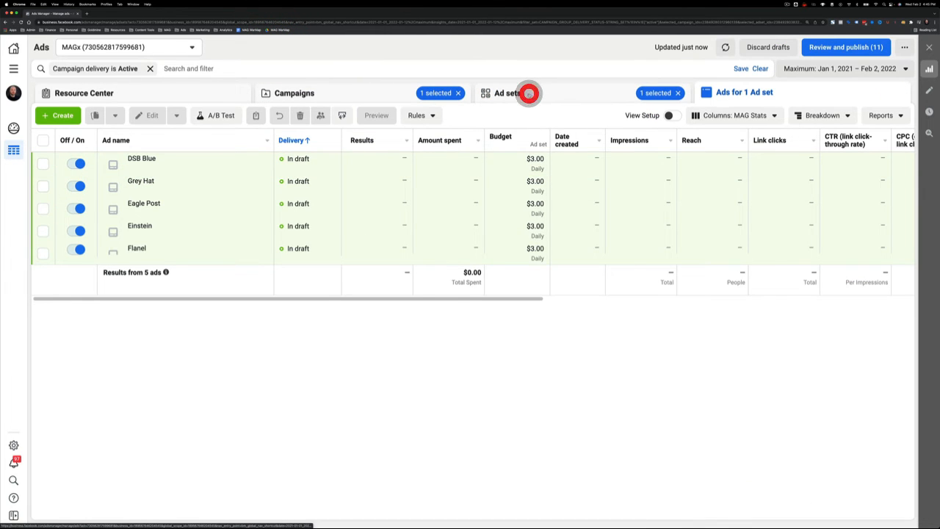
Step: Switch to the Miro board and circle the campaign, ad set and ad levels of the campaign structure sketch
key("ctrl+Up")
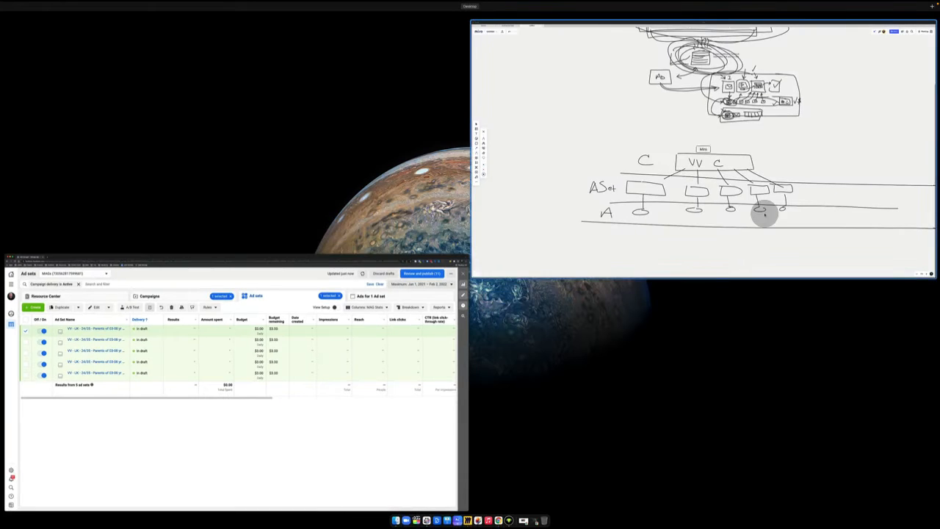
left_click(764, 214)
mouse_move(387, 280)
left_mouse_down()
mouse_move(548, 269)
mouse_move(413, 267)
mouse_move(413, 257)
left_mouse_up()
mouse_move(321, 326)
left_mouse_down()
mouse_move(365, 370)
mouse_move(665, 355)
mouse_move(483, 328)
mouse_move(345, 325)
left_mouse_up()
left_click_drag(483, 350, 747, 354)
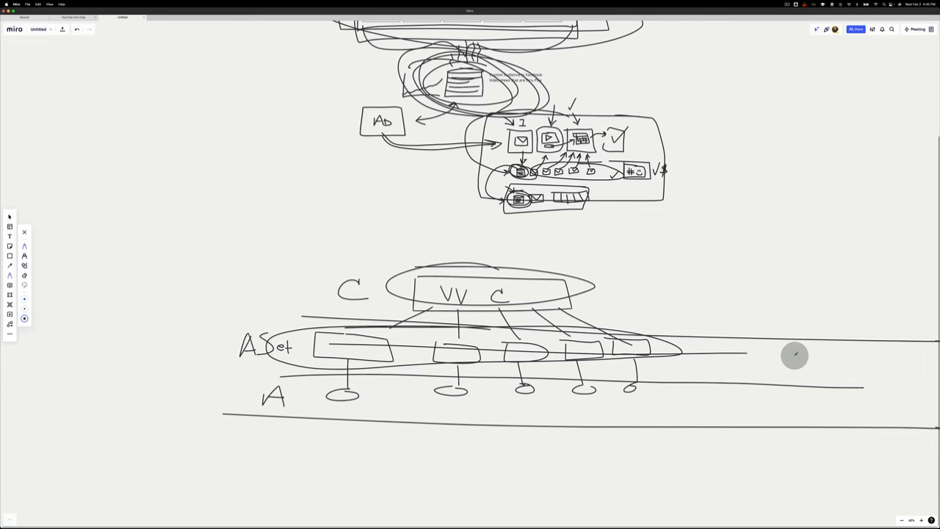
mouse_move(676, 375)
left_mouse_down()
mouse_move(281, 380)
mouse_move(241, 401)
left_mouse_up()
mouse_move(343, 417)
left_mouse_down()
mouse_move(722, 375)
mouse_move(525, 372)
left_mouse_up()
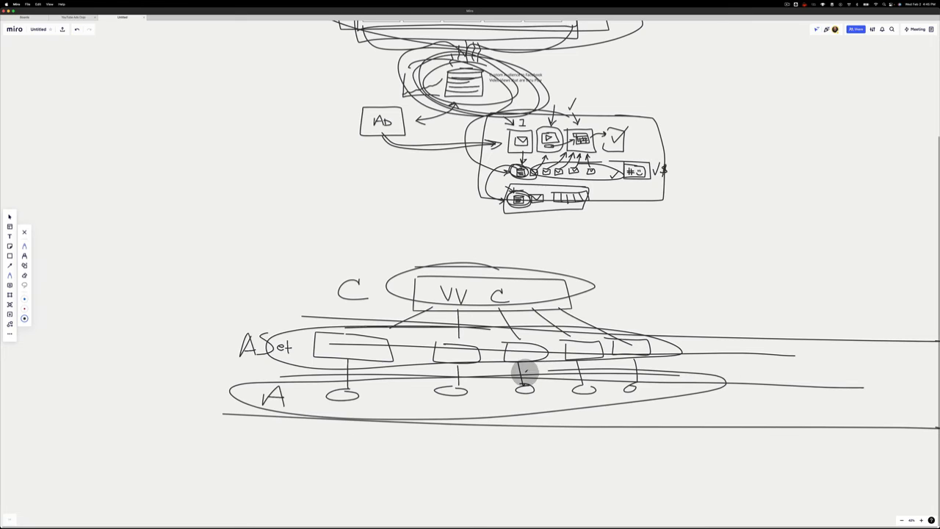
Step: Switch back to Ads Manager and look over VV Campaign at the campaign and ad set levels
key("ctrl+Up")
left_click(412, 219)
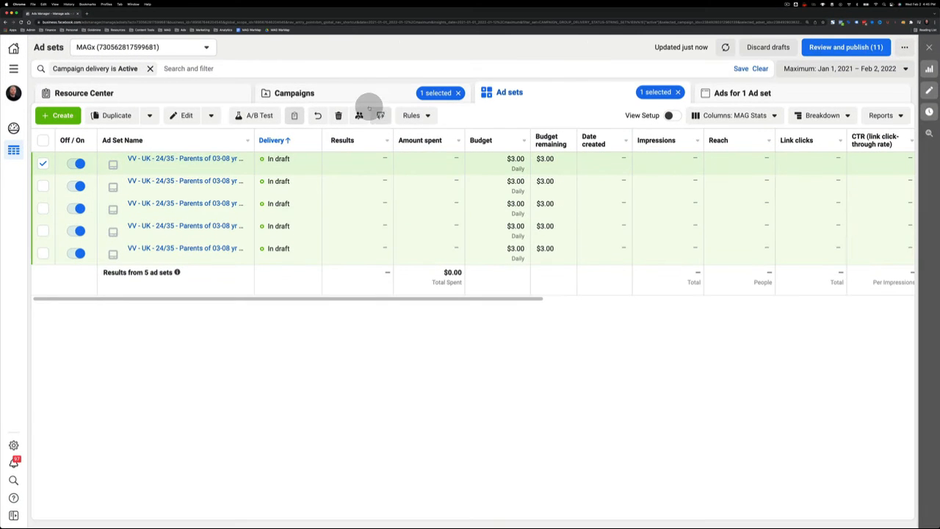
left_click(348, 94)
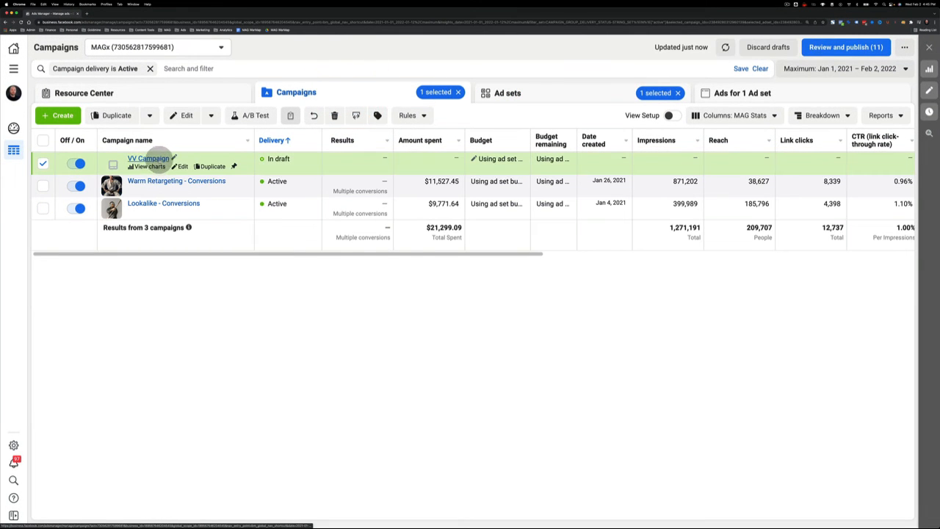
left_click(544, 93)
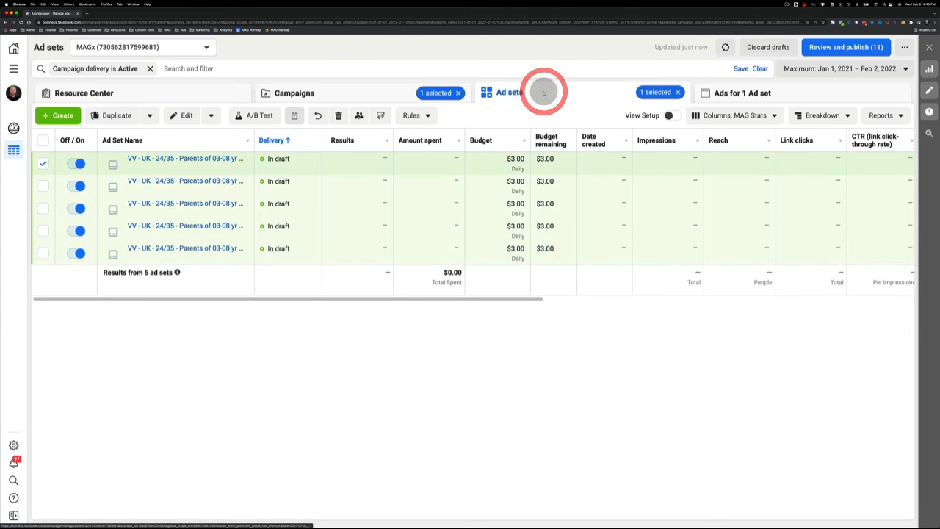
Step: Clear the campaign and ad set selections, open VV Campaign's ad sets and widen the Ad Set Name column to fit the full names
left_click(460, 92)
left_click(678, 92)
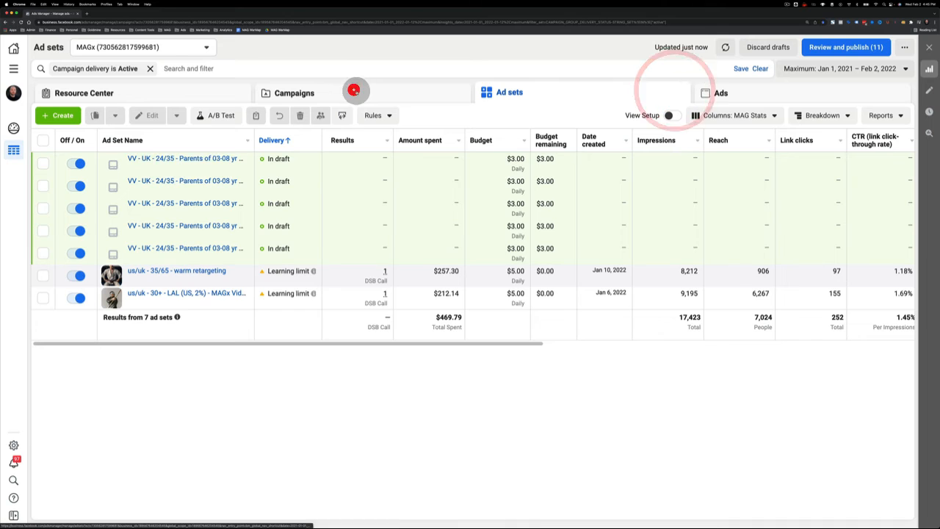
left_click(353, 89)
left_click(148, 159)
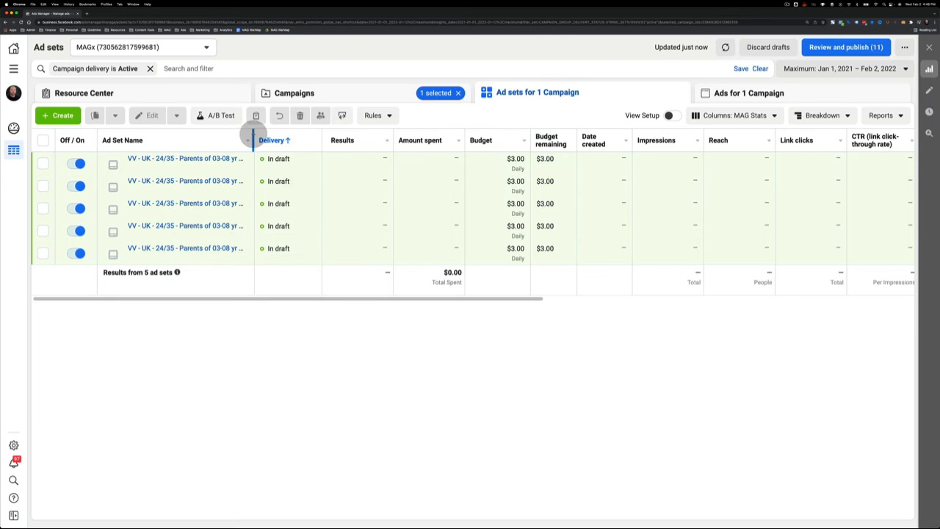
left_click_drag(253, 136, 351, 140)
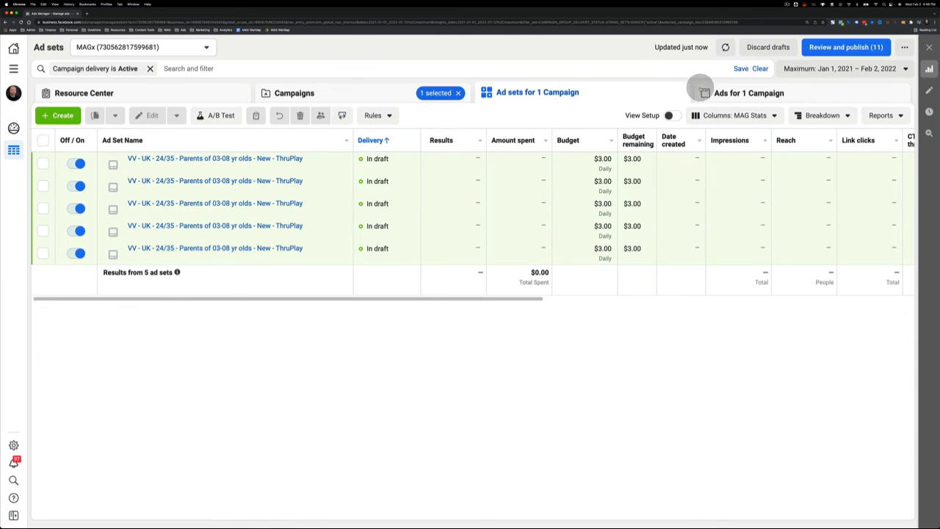
Step: Show VV Campaign's ads, review the draft campaign, ad sets and ads, and leave the review without publishing
left_click(730, 92)
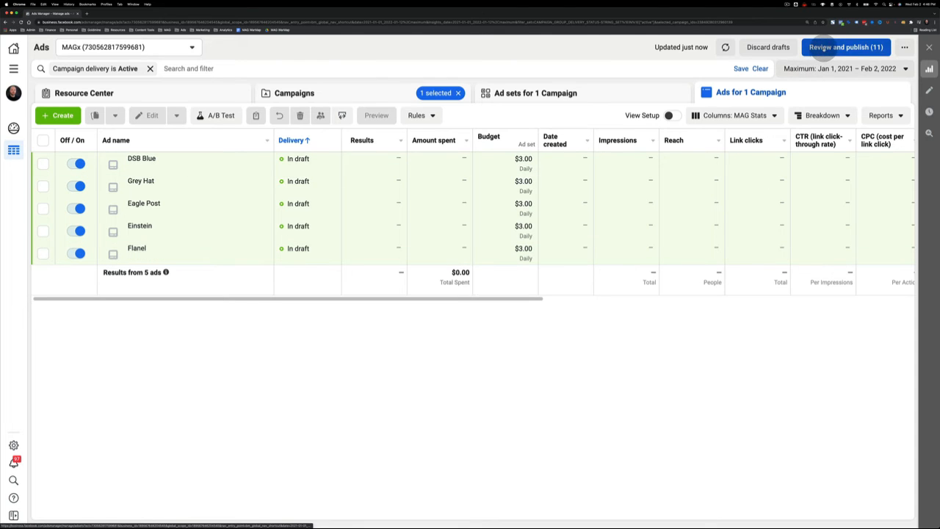
left_click(822, 47)
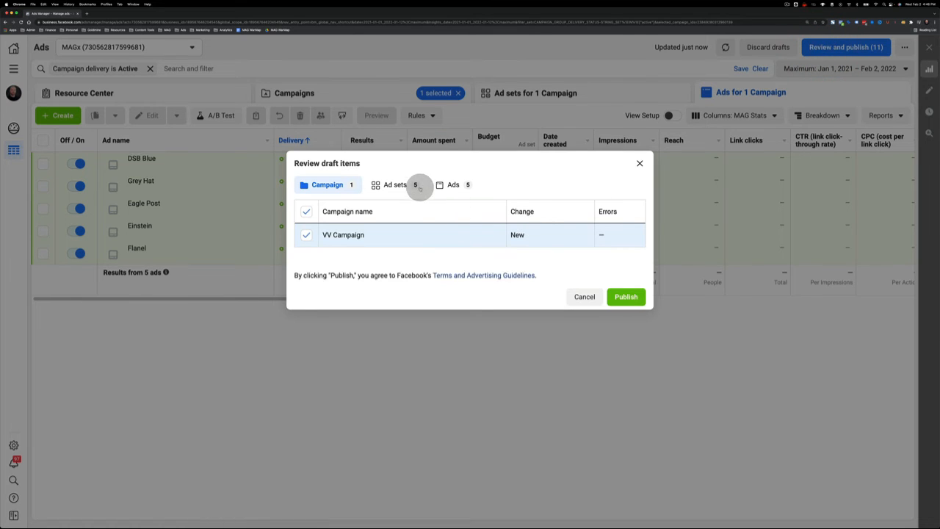
left_click(415, 186)
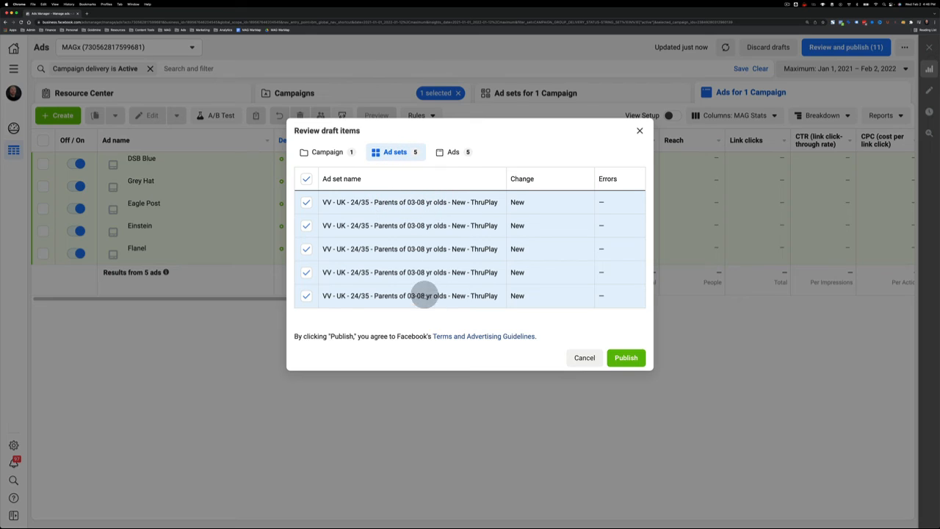
left_click(451, 152)
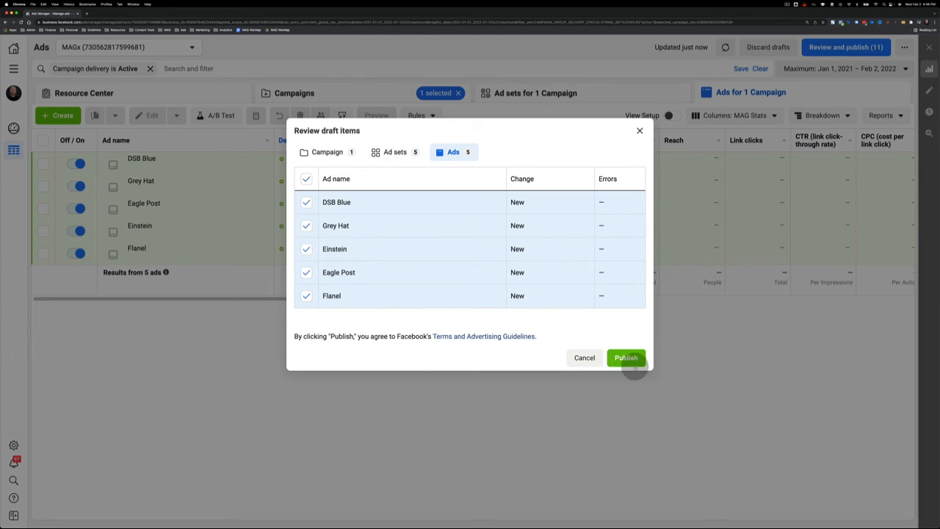
left_click(584, 357)
left_click(529, 350)
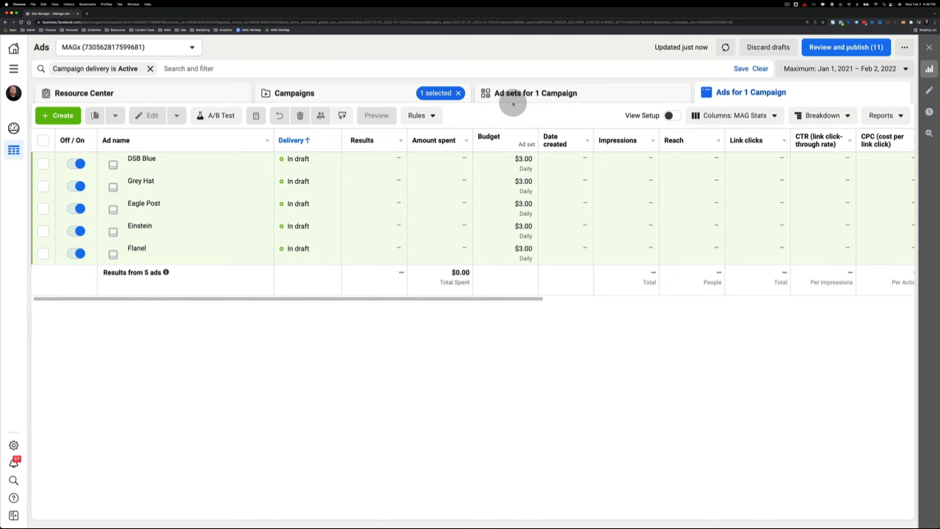
Step: Switch to the Miro board and circle the custom audience sketch and the row of five video boxes above it
key("ctrl+Up")
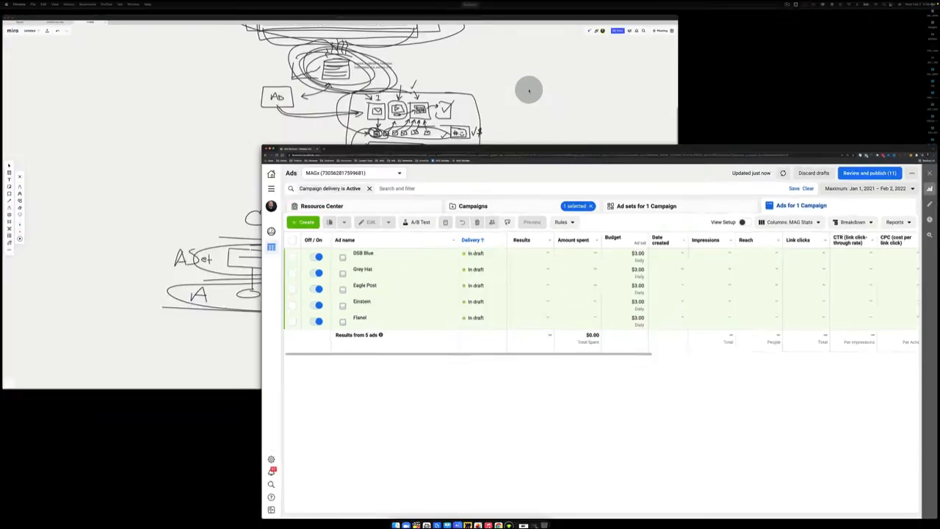
left_click(322, 135)
scroll(441, 150, "up", 3)
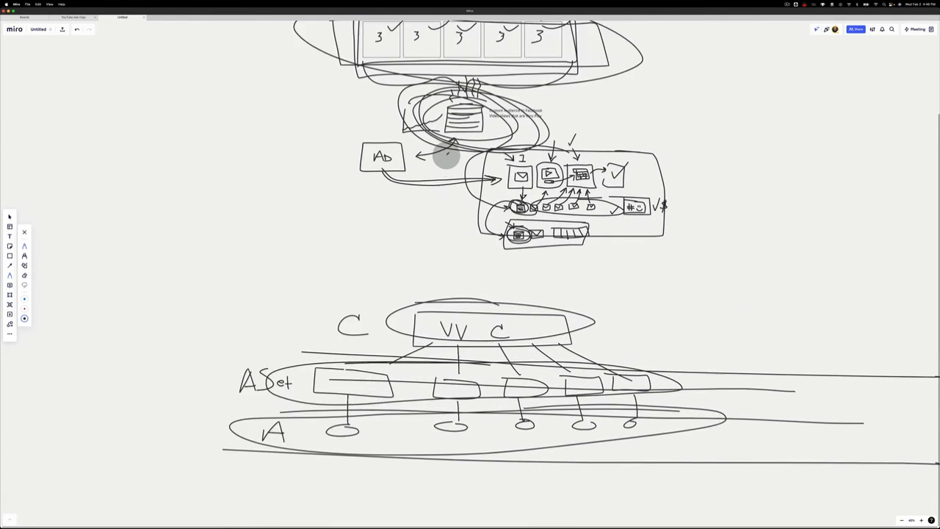
mouse_move(550, 188)
left_mouse_down()
mouse_move(368, 163)
mouse_move(496, 147)
mouse_move(541, 200)
mouse_move(389, 156)
left_mouse_up()
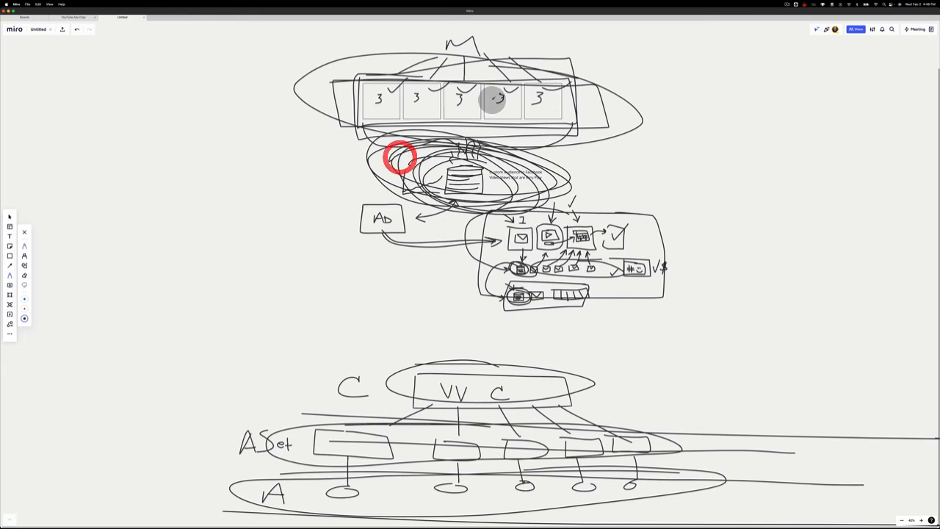
mouse_move(598, 76)
left_mouse_down()
mouse_move(320, 72)
mouse_move(399, 124)
mouse_move(584, 118)
mouse_move(510, 66)
mouse_move(307, 86)
mouse_move(564, 135)
mouse_move(343, 120)
left_mouse_up()
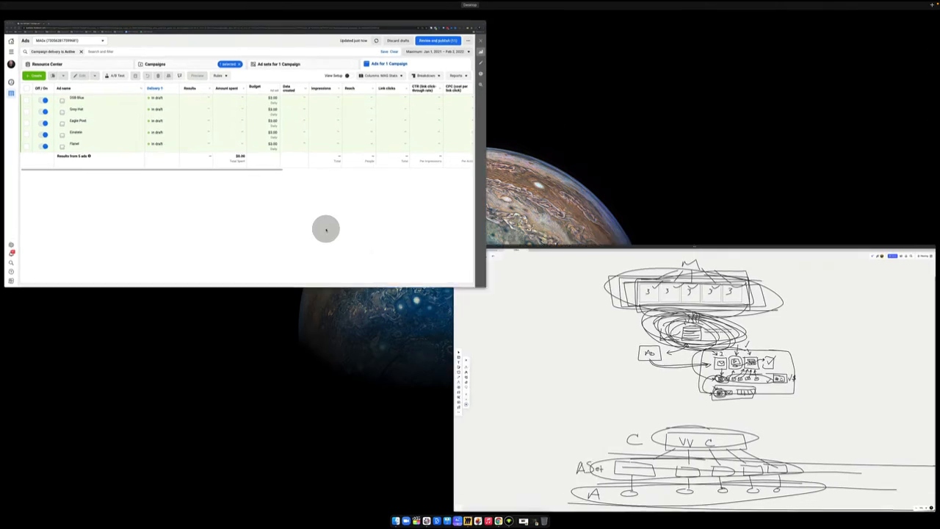
Step: Switch back to Ads Manager and open the Audiences page
left_click(326, 230)
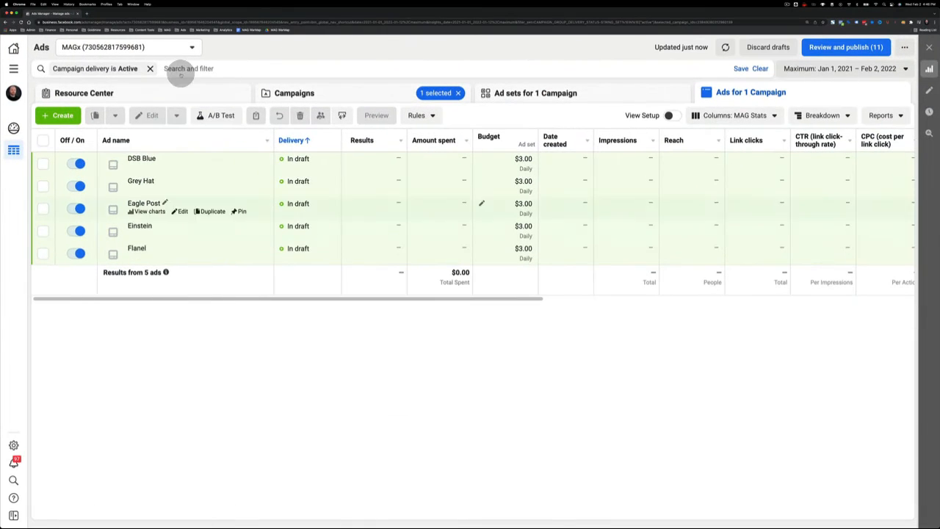
left_click(13, 68)
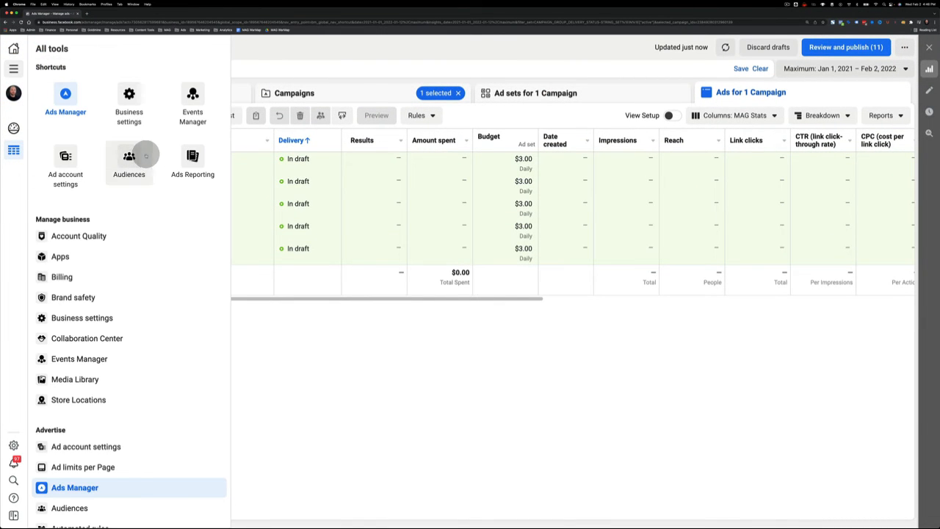
left_click(135, 156)
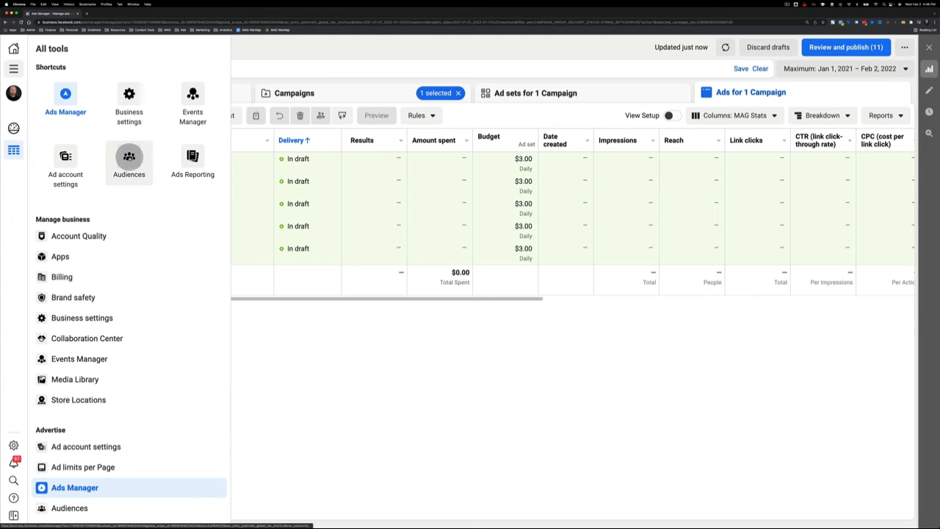
scroll(80, 284, "down", 5)
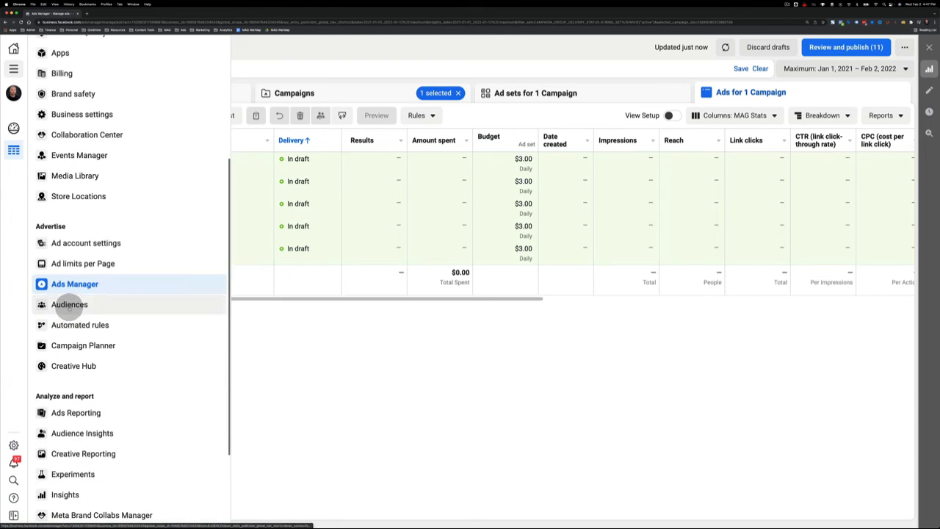
left_click(70, 307)
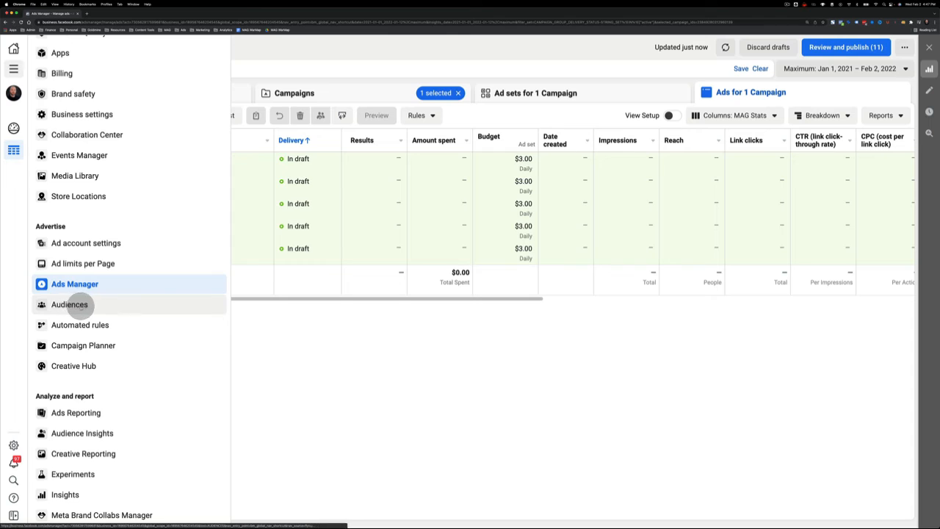
left_click(70, 306)
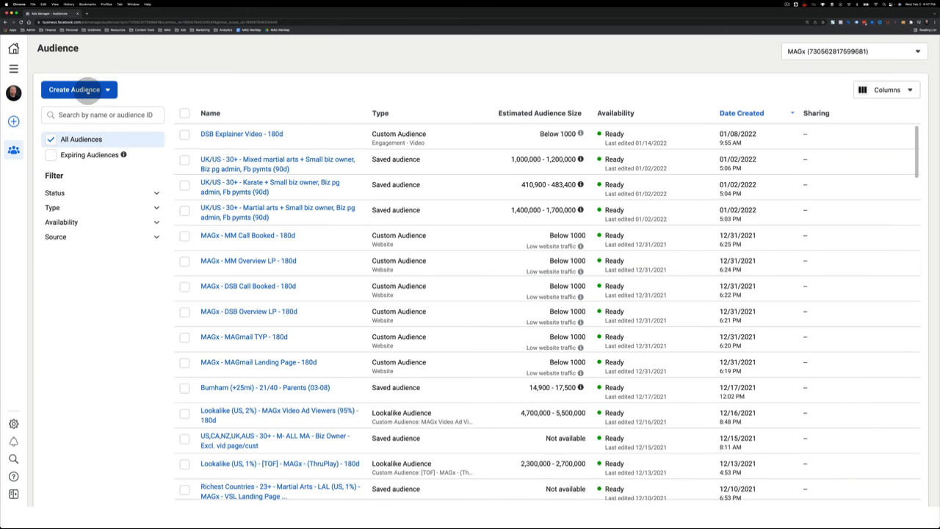
Step: Start a new custom audience with Video as its source
left_click(90, 88)
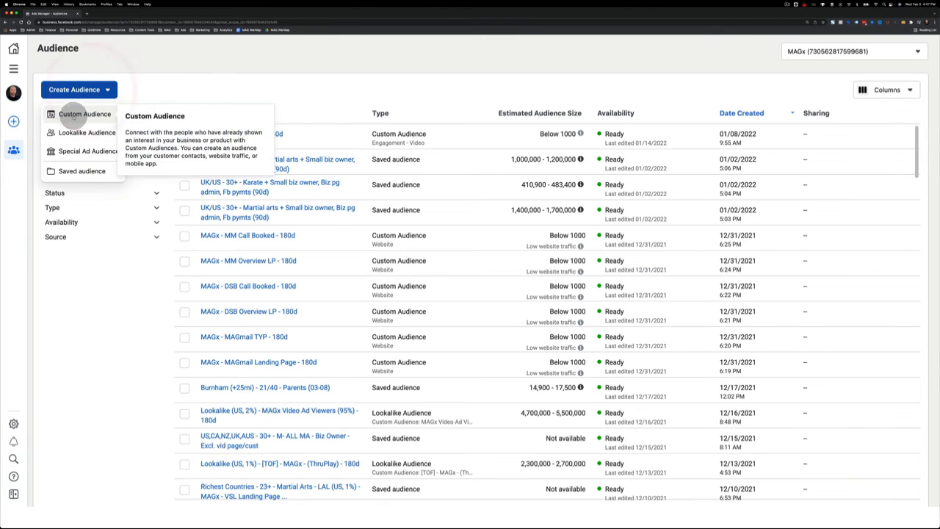
left_click(73, 114)
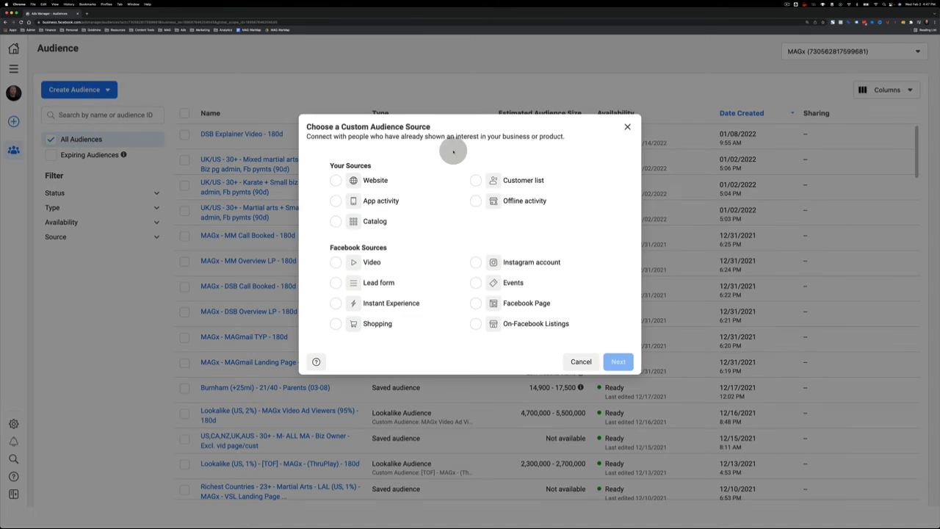
left_click(336, 262)
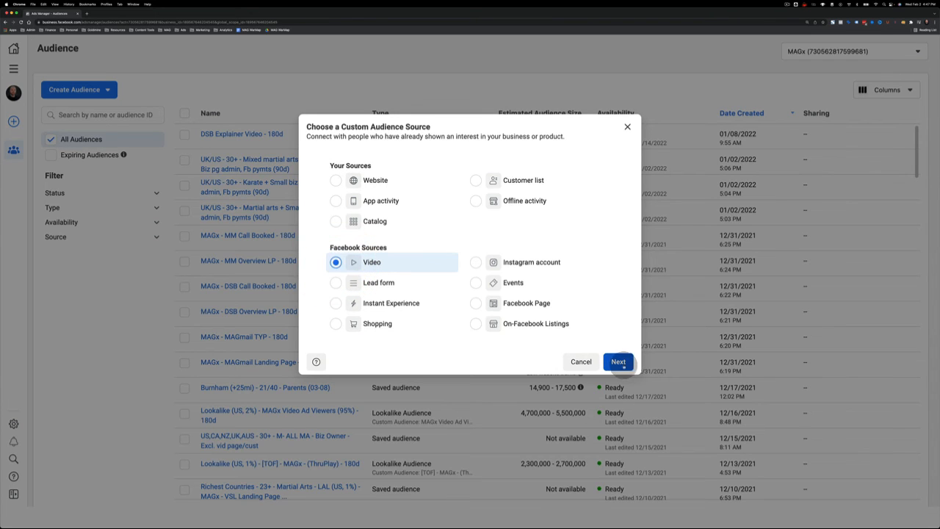
left_click(618, 361)
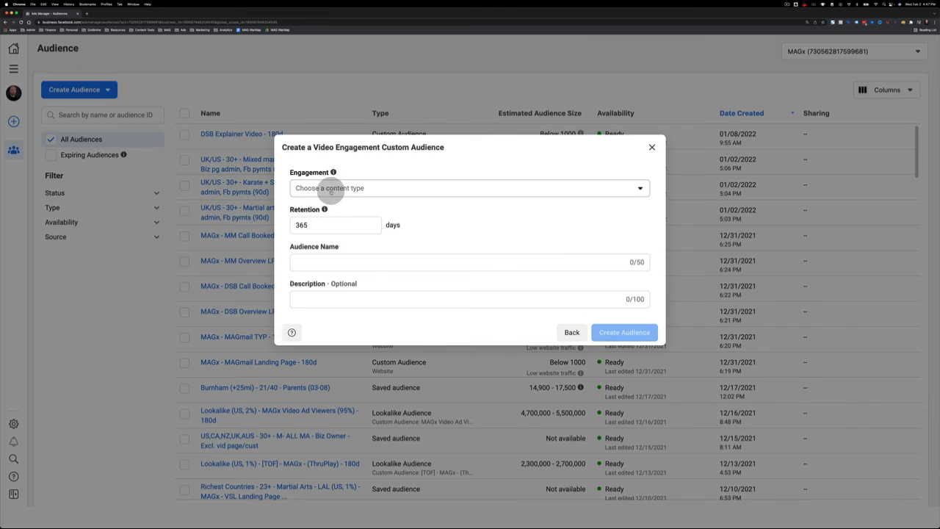
Step: Set the engagement to people who either completed or viewed at least 15 seconds of the video (ThruPlay)
left_click(374, 190)
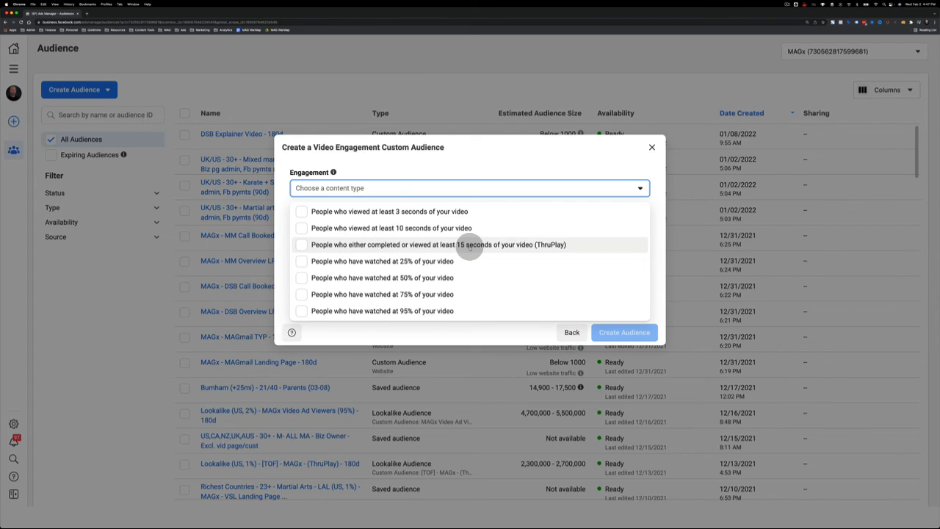
left_click(470, 246)
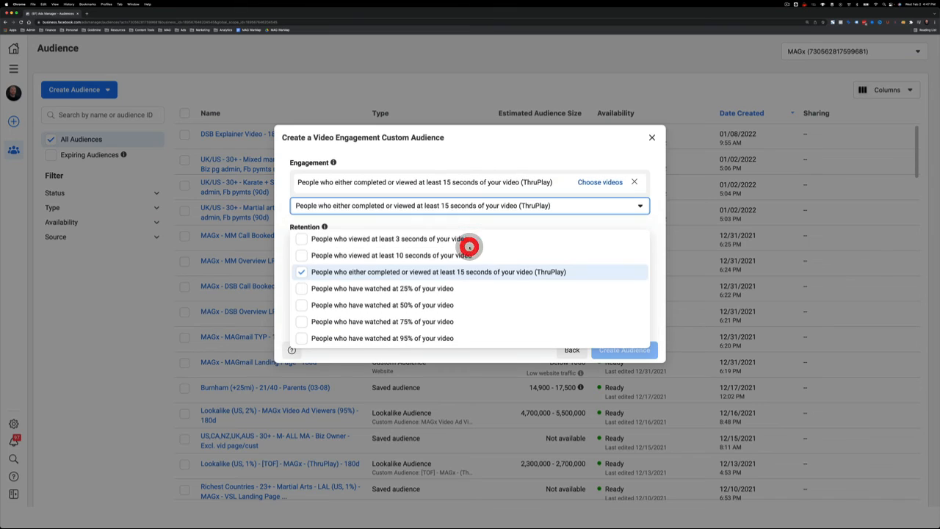
left_click(443, 150)
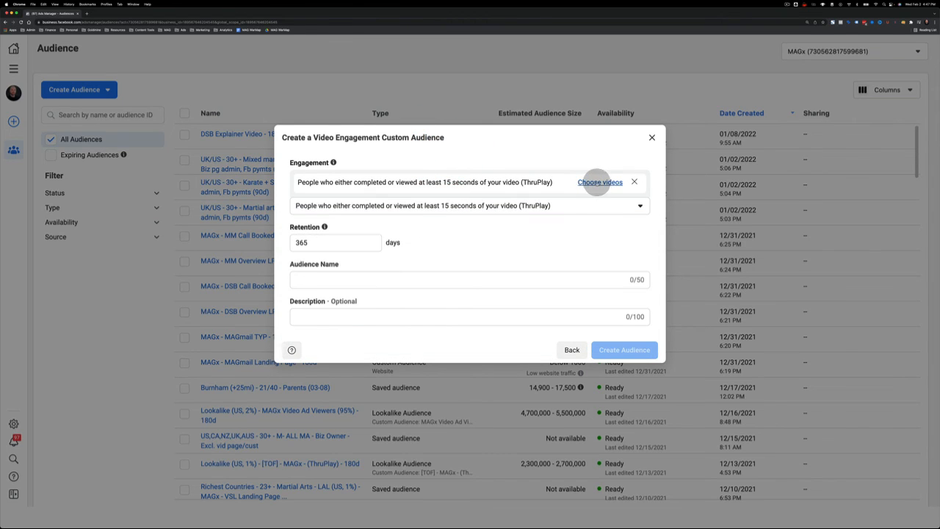
Step: Open the video selection for the ThruPlay engagement and set its Facebook Page to the last one listed under MAG
left_click(595, 182)
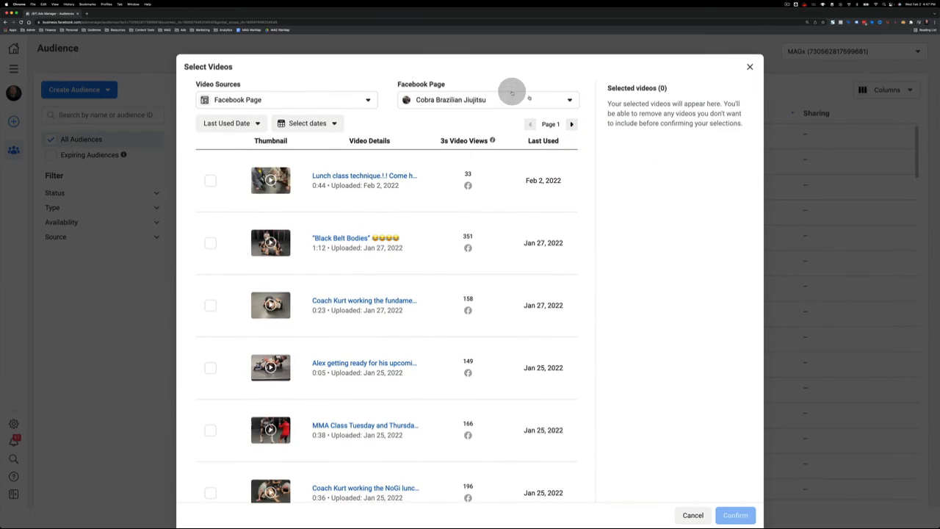
left_click(474, 99)
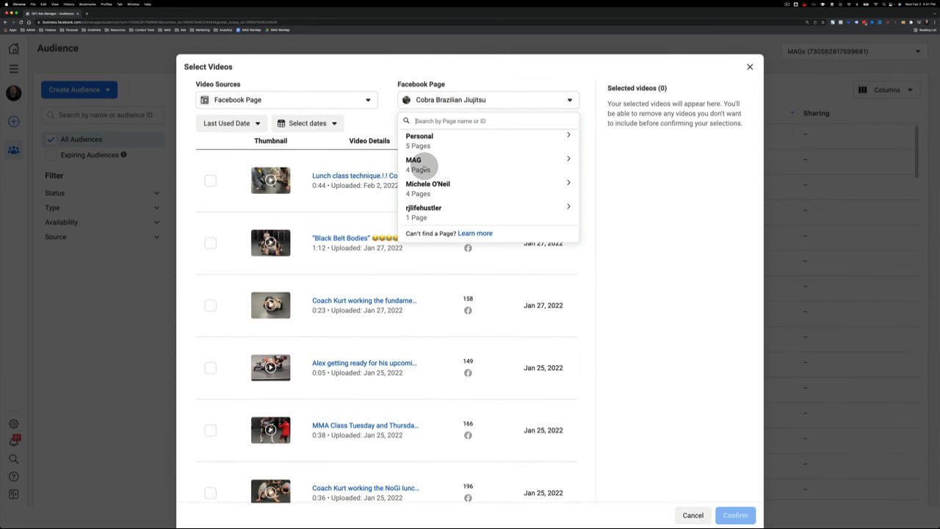
left_click(423, 165)
scroll(455, 220, "down", 2)
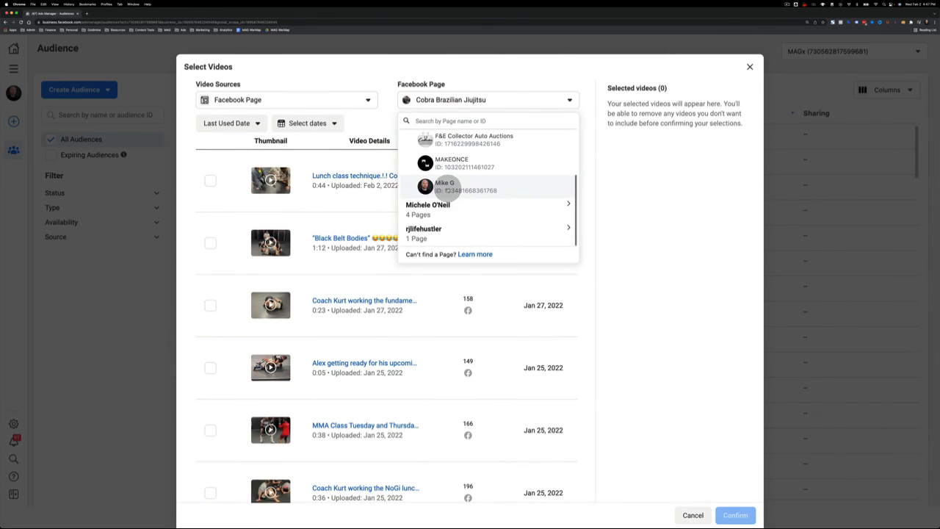
left_click(446, 186)
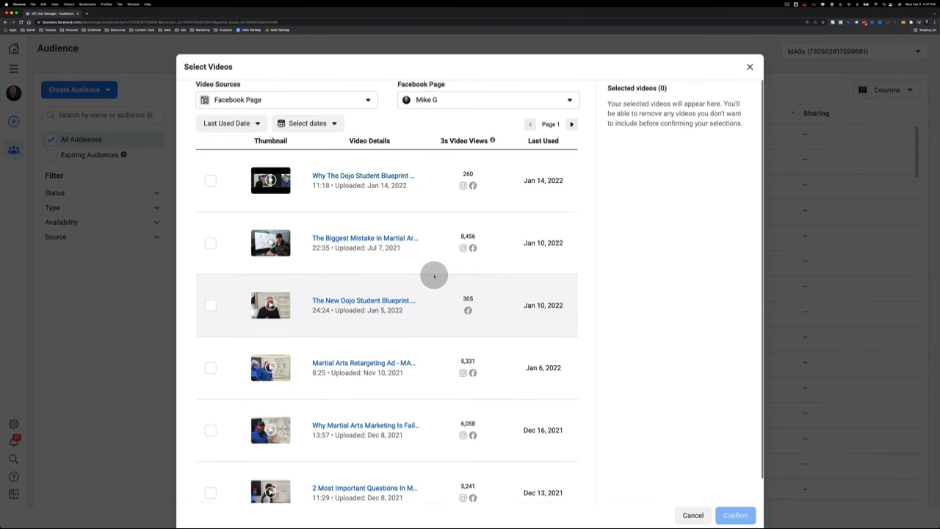
Step: Look through the Page's videos up to page 3 of the list and return to page 1
left_click(572, 124)
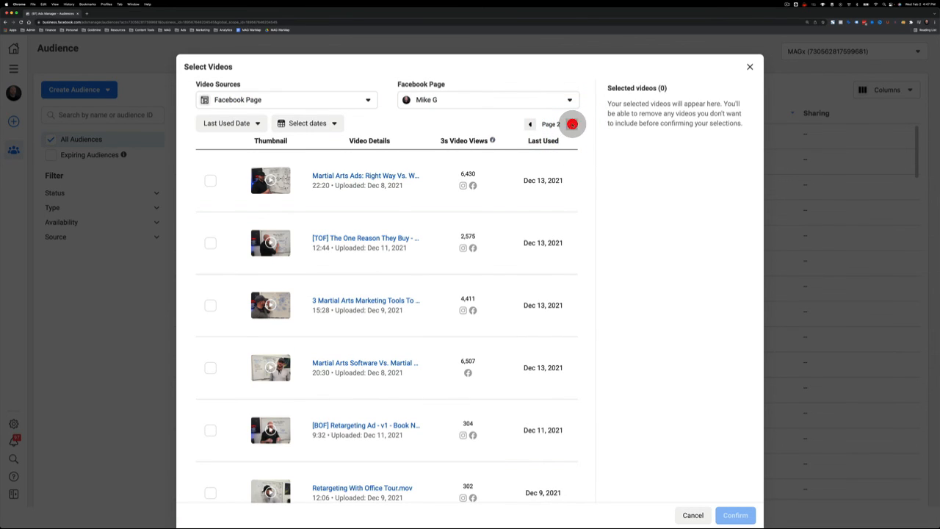
left_click(572, 124)
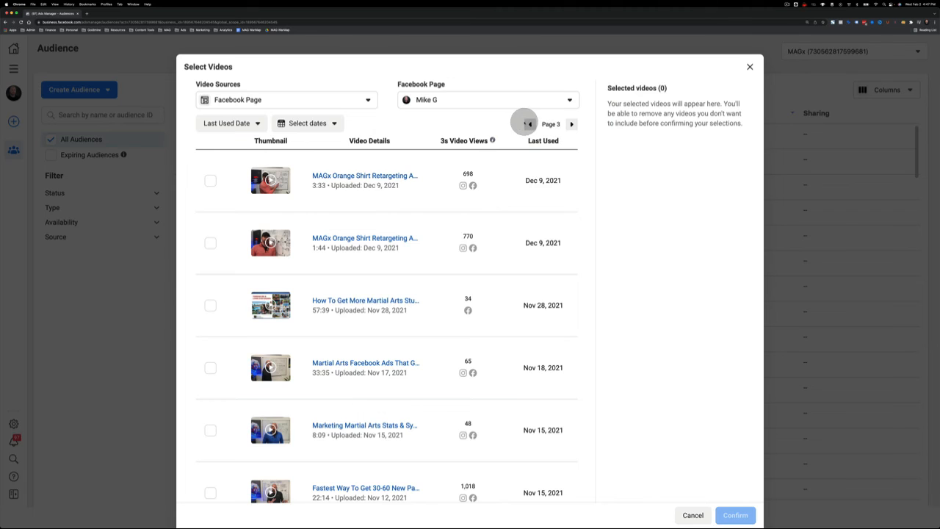
left_click(528, 124)
left_click(529, 124)
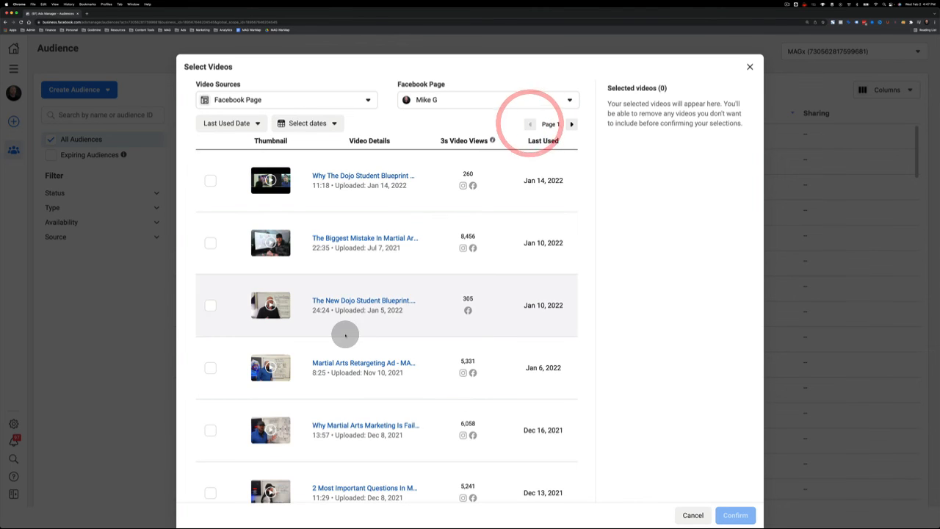
Step: Select the first five videos on page 1, from the Jan 14, 2022 one to the Dec 16, 2021 one, and confirm the selection
left_click(210, 431)
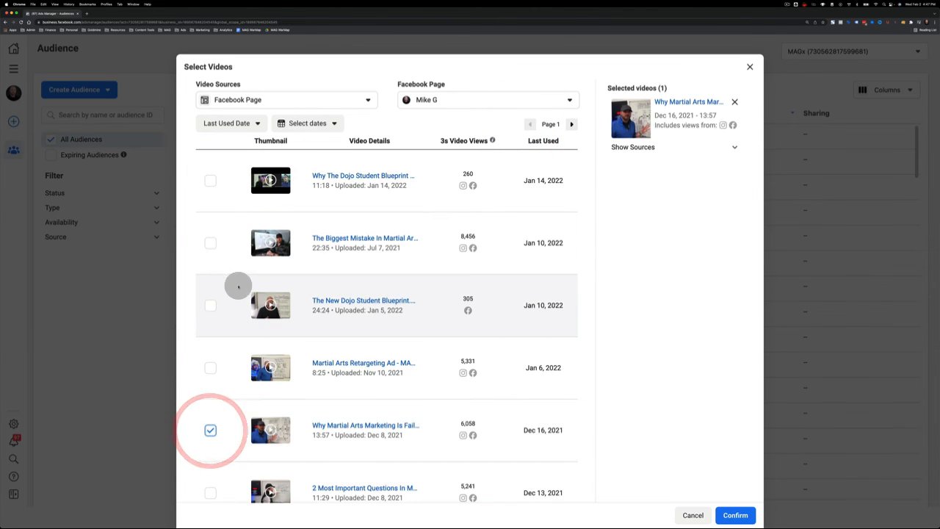
left_click(213, 245)
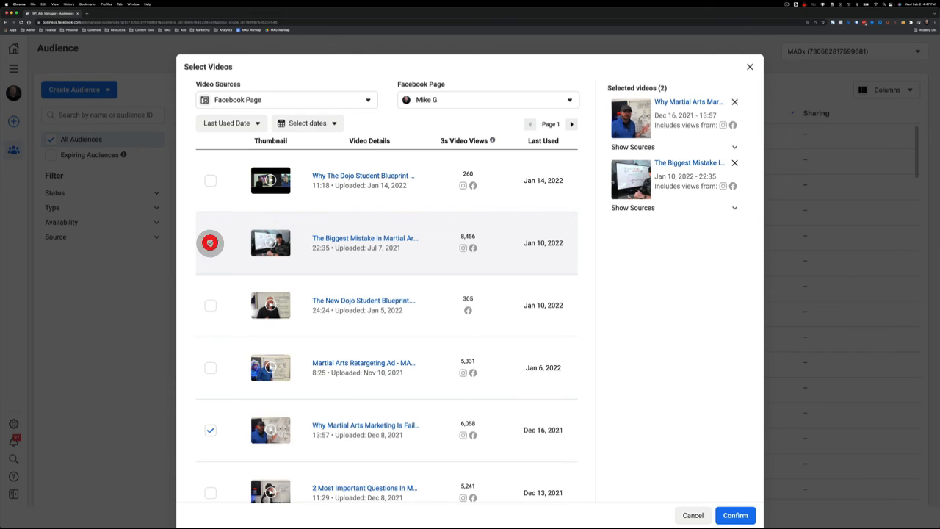
left_click(210, 180)
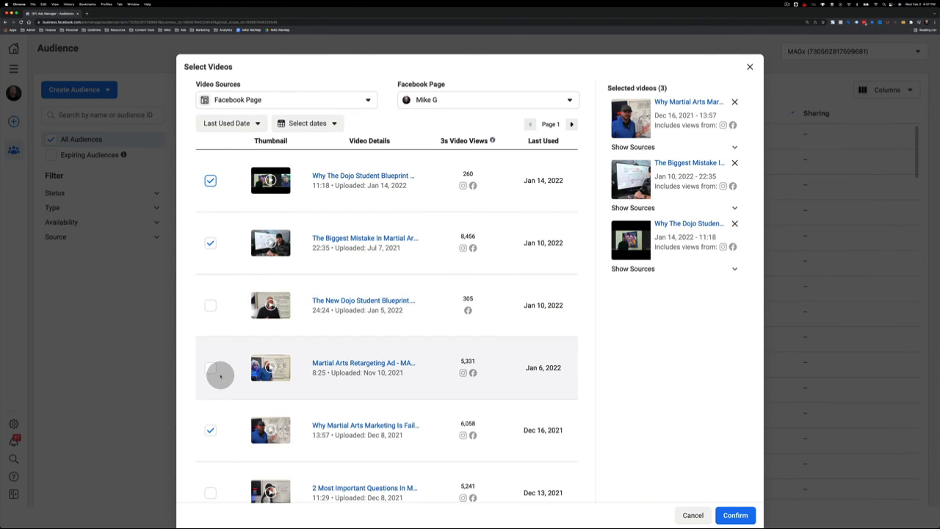
left_click(210, 367)
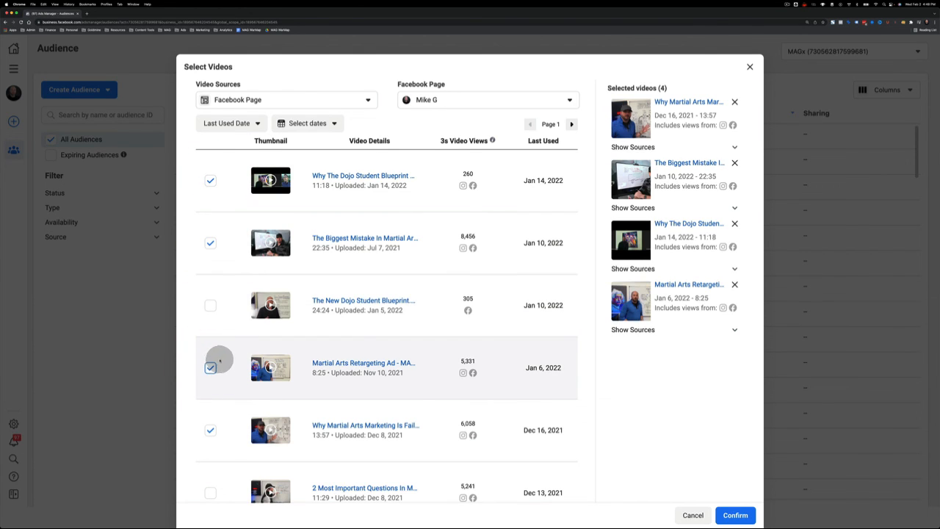
left_click_drag(616, 87, 688, 89)
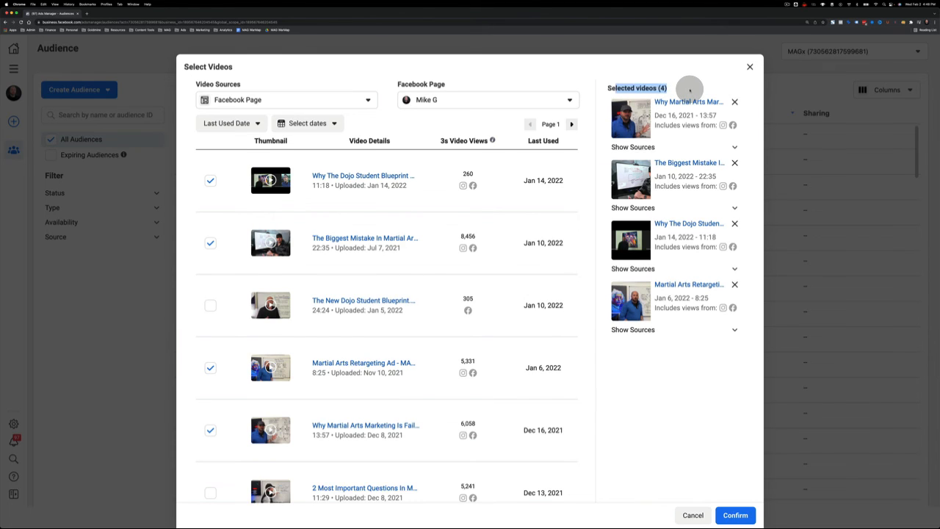
scroll(352, 279, "down", 2)
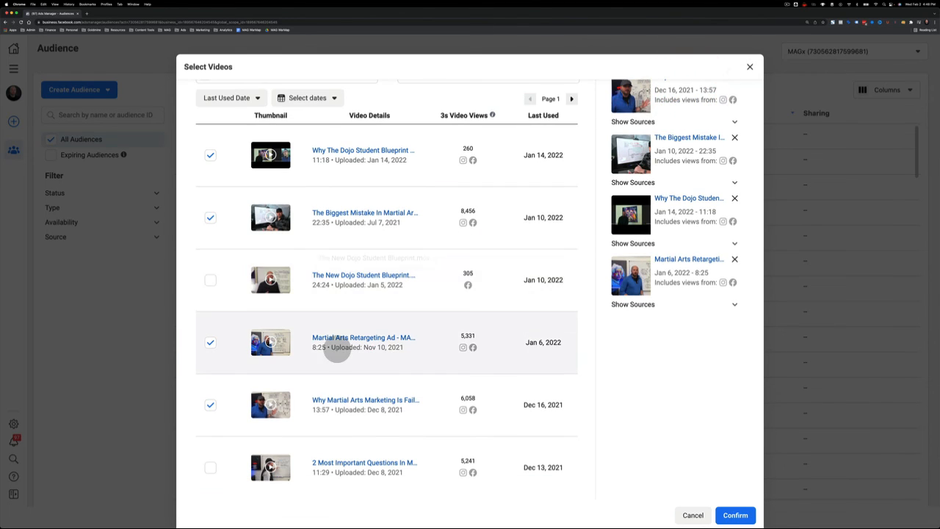
left_click(211, 279)
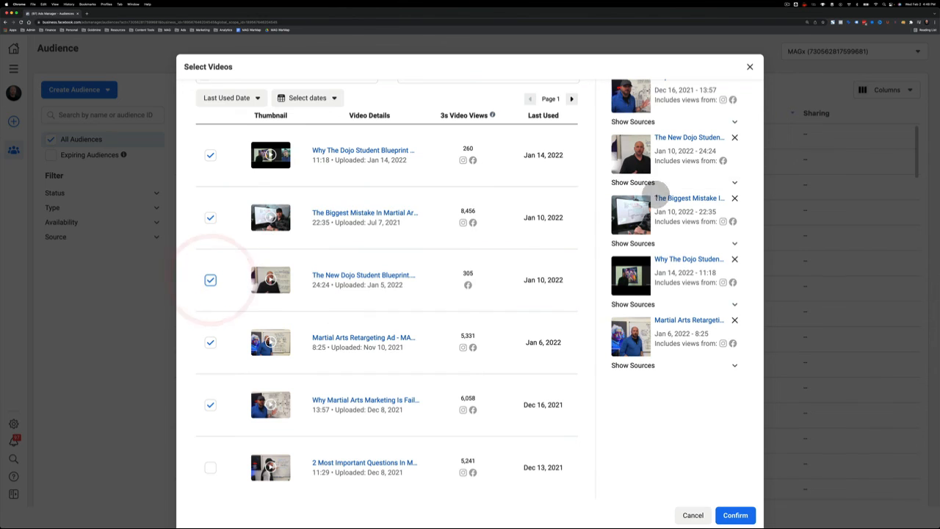
scroll(680, 188, "up", 2)
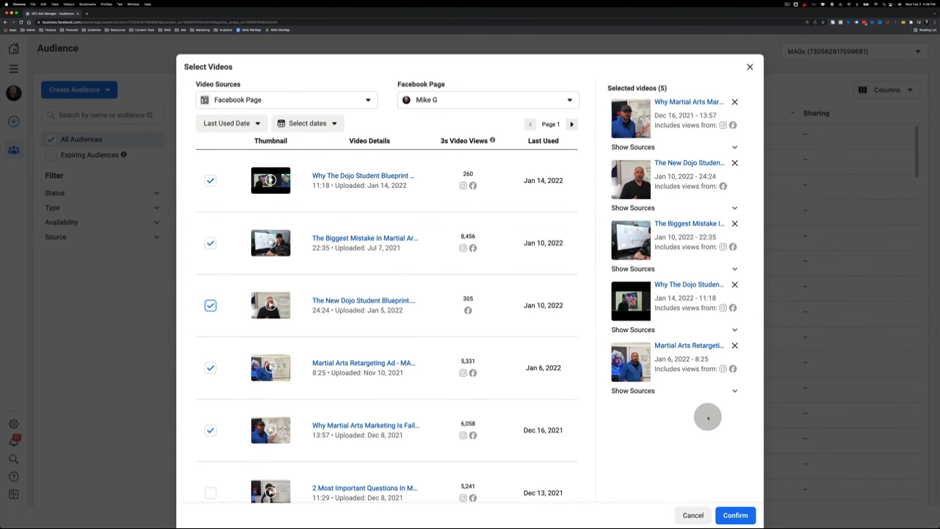
left_click(735, 515)
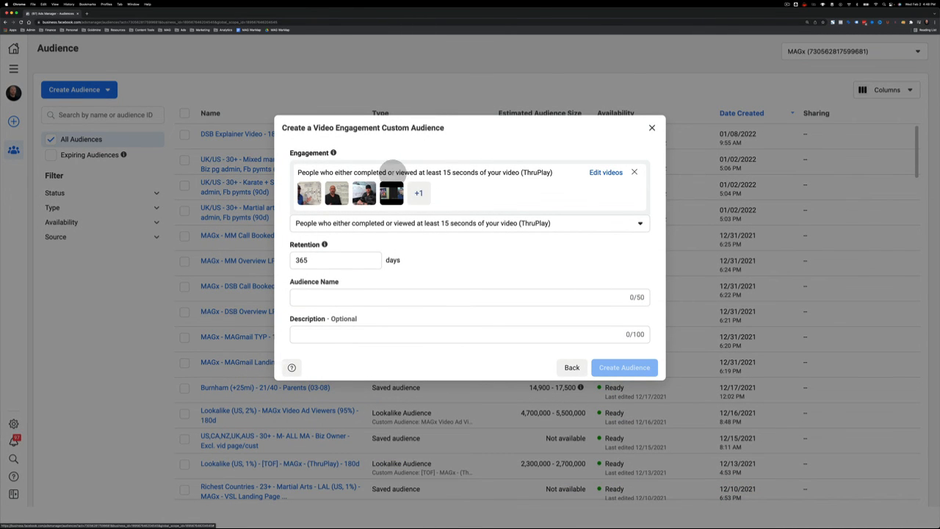
Step: Set the audience retention to 180 days and name the audience "ThruPlay - 5 videos"
left_click_drag(343, 172, 557, 173)
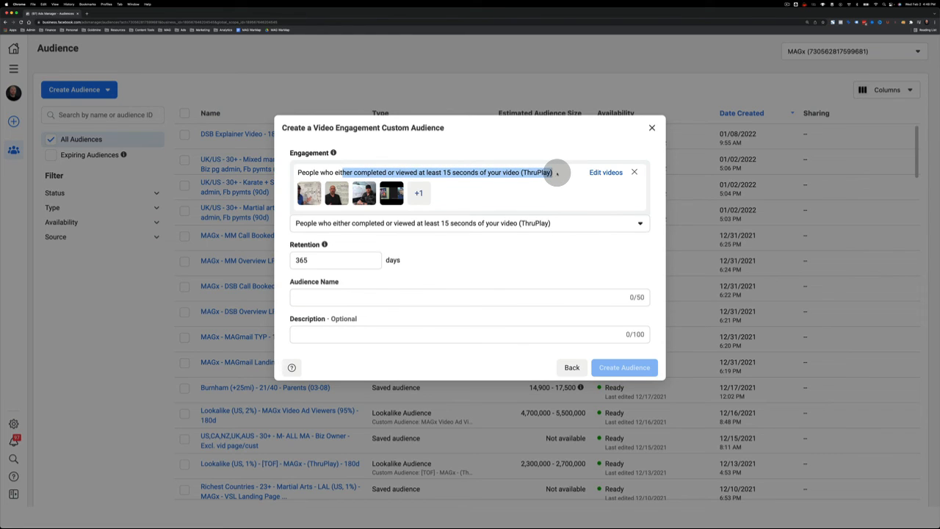
left_click(489, 246)
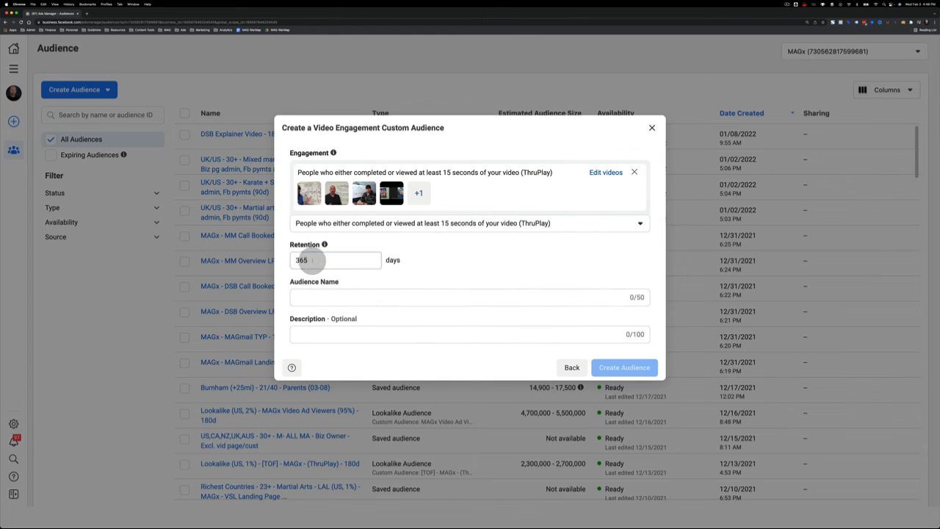
double_click(287, 260)
type("180")
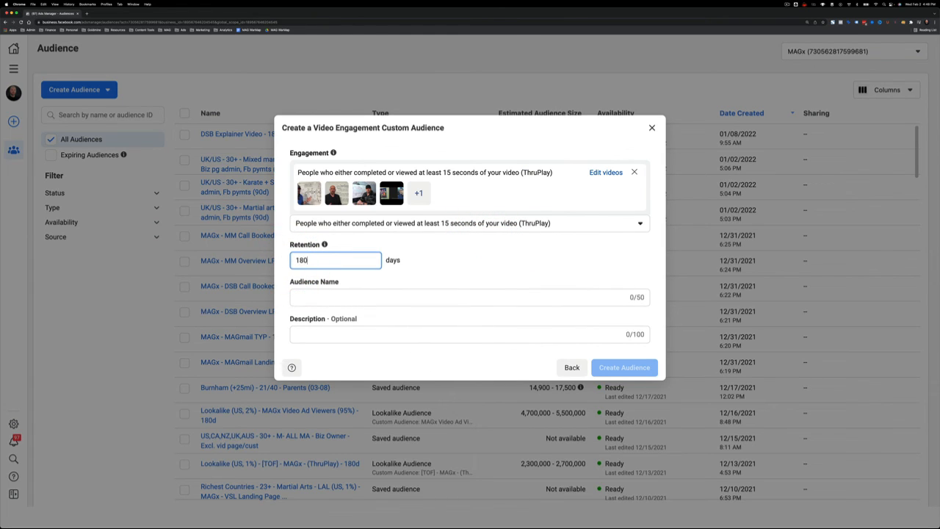
left_click(404, 241)
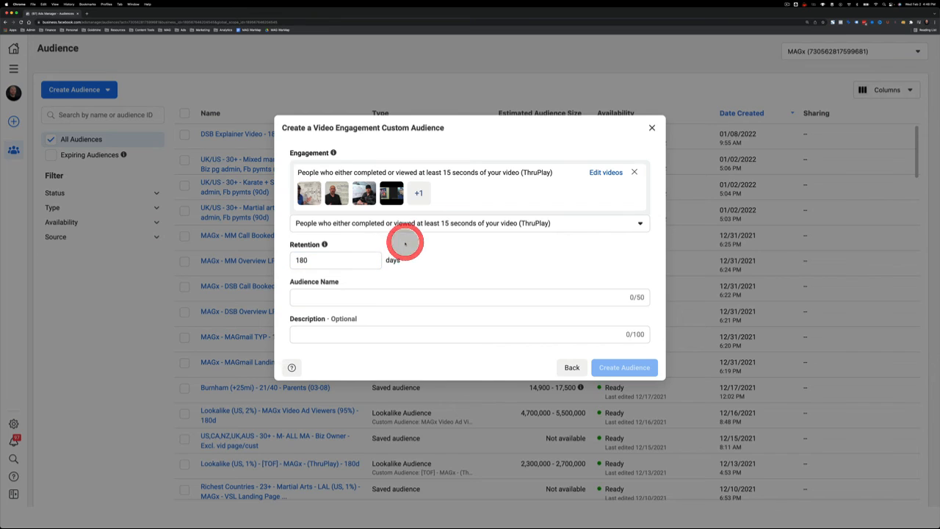
left_click(314, 296)
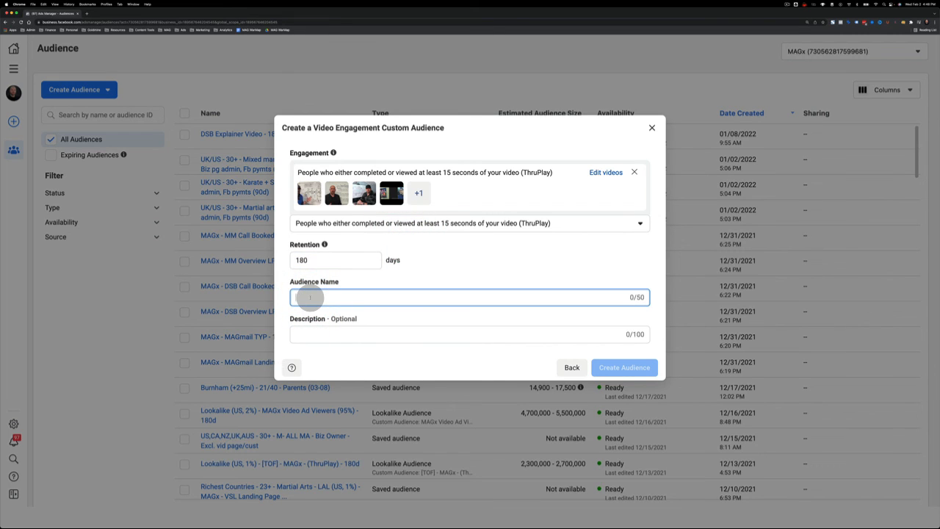
type("V")
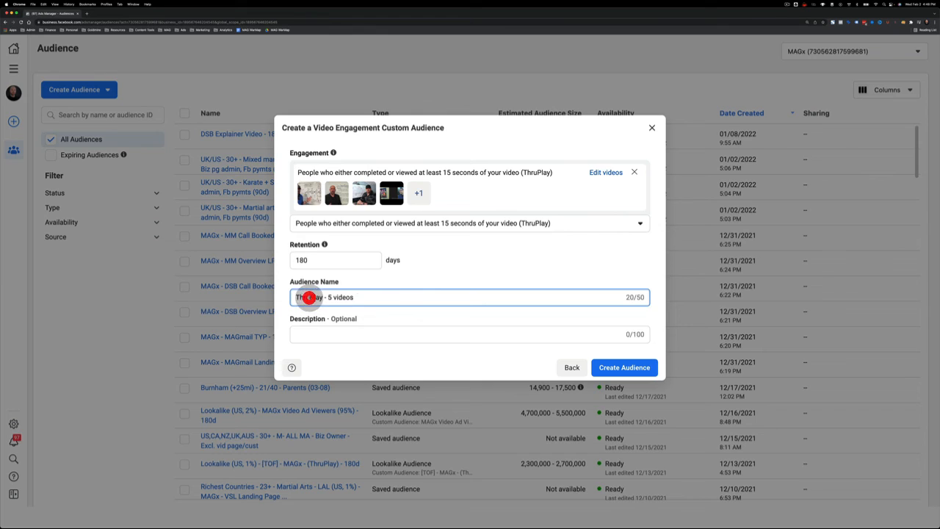
Step: Rename the audience "ThruPlay - Kids Campaign Videos - 180d"
left_click_drag(309, 297, 360, 297)
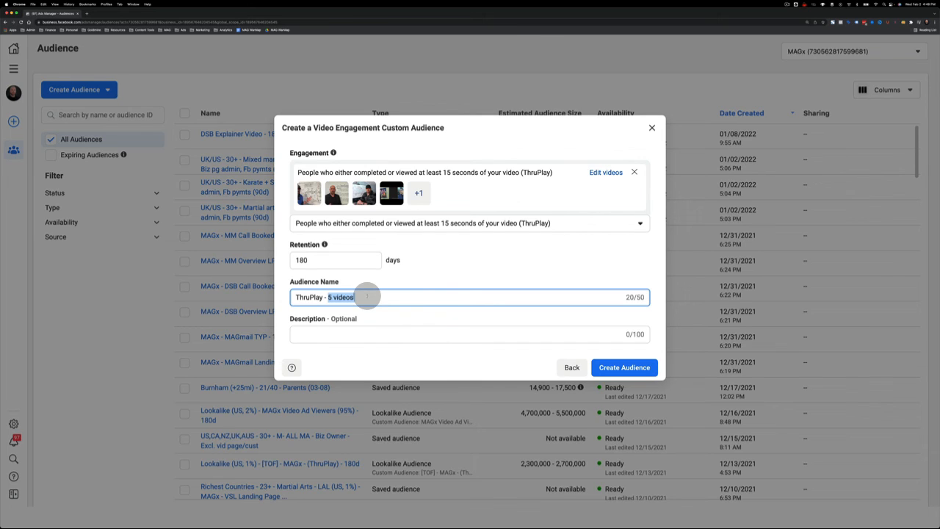
type("Kids")
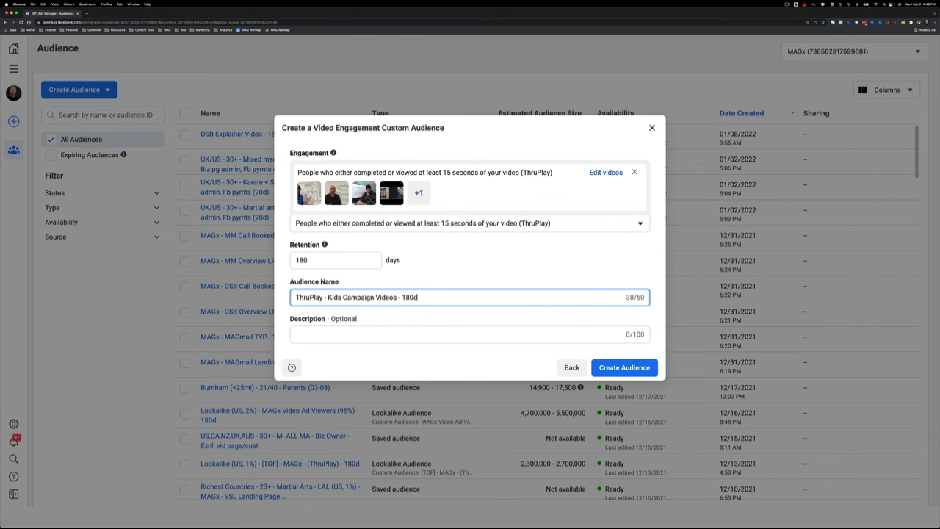
left_click_drag(402, 296, 432, 297)
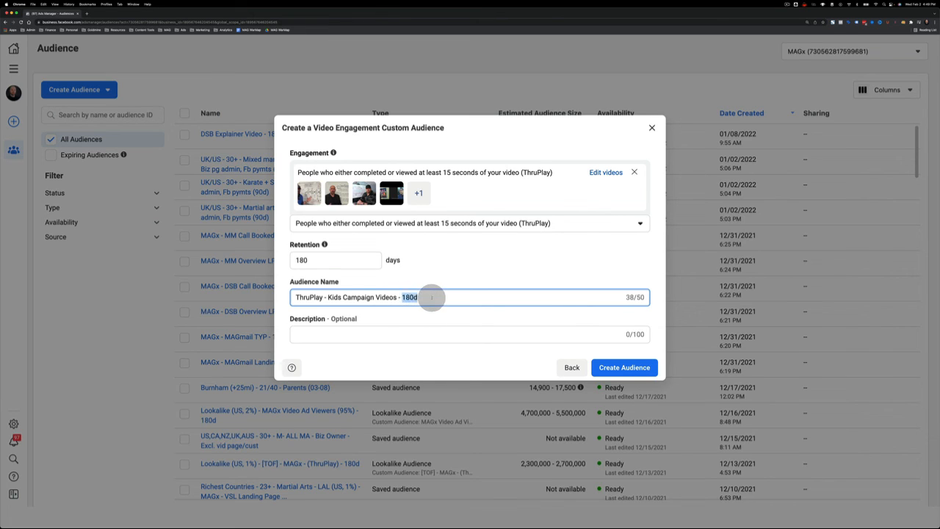
left_click(411, 276)
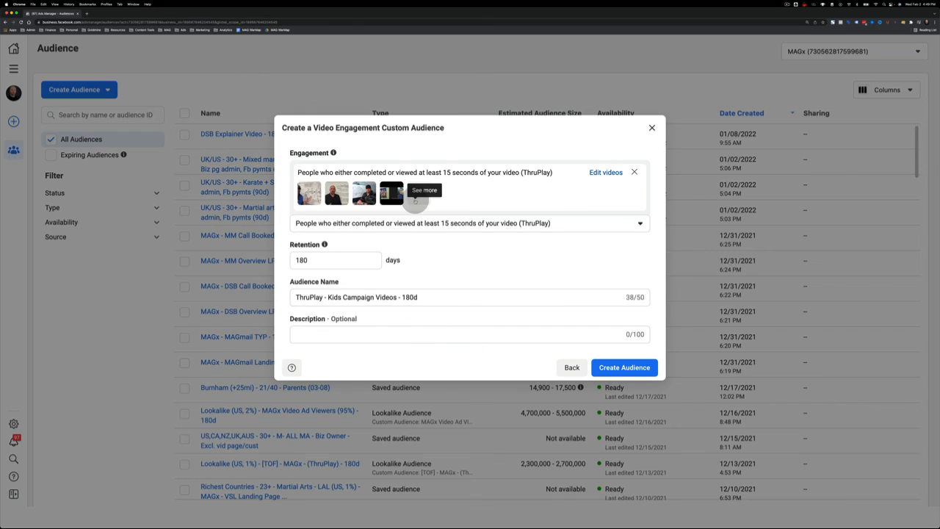
Step: Review how the parts of the audience name match the ThruPlay engagement and the chosen campaign videos
left_click(410, 297)
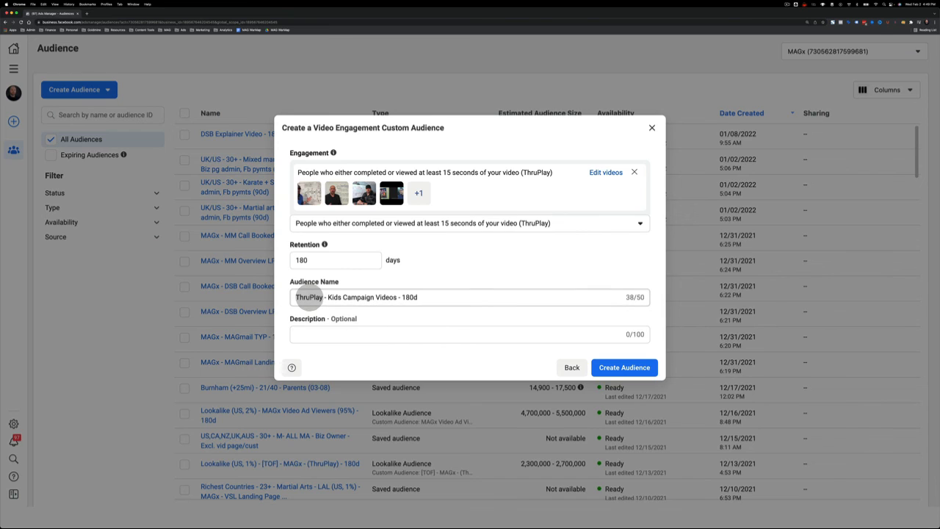
double_click(308, 297)
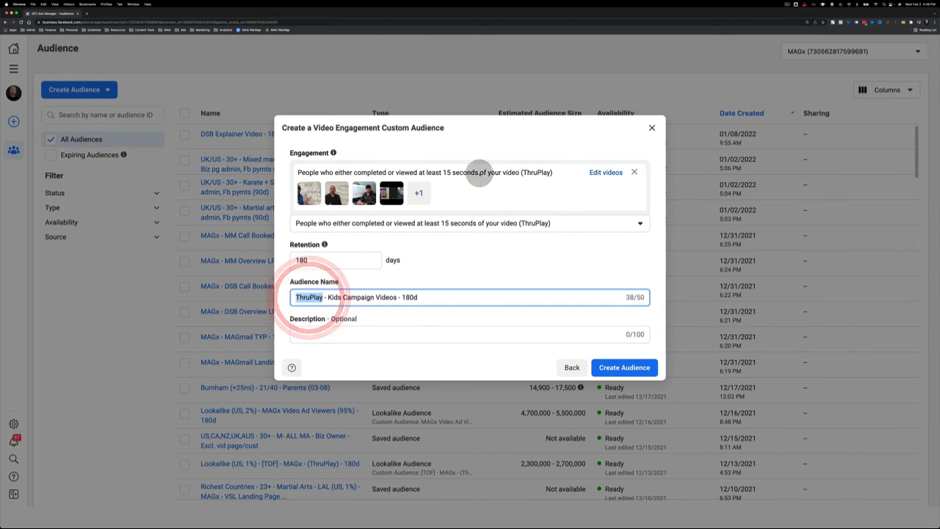
left_click_drag(552, 172, 307, 172)
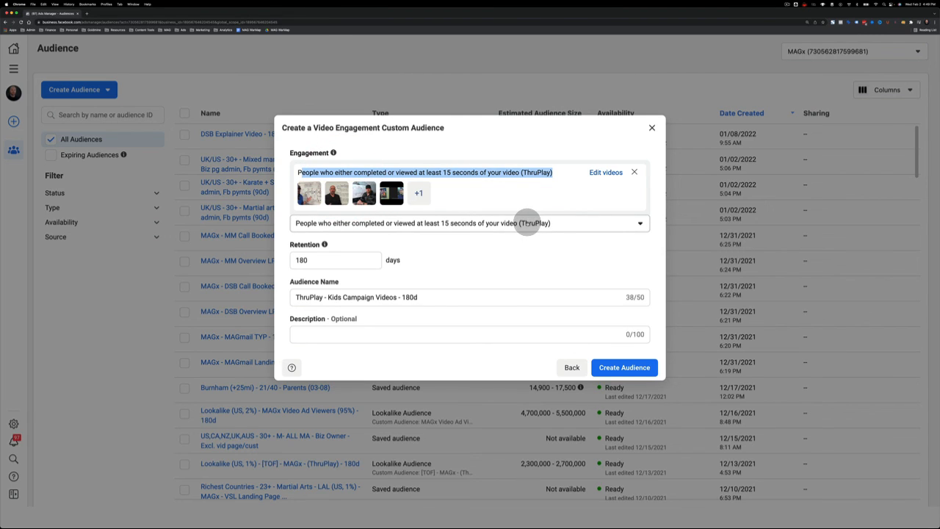
left_click(338, 304)
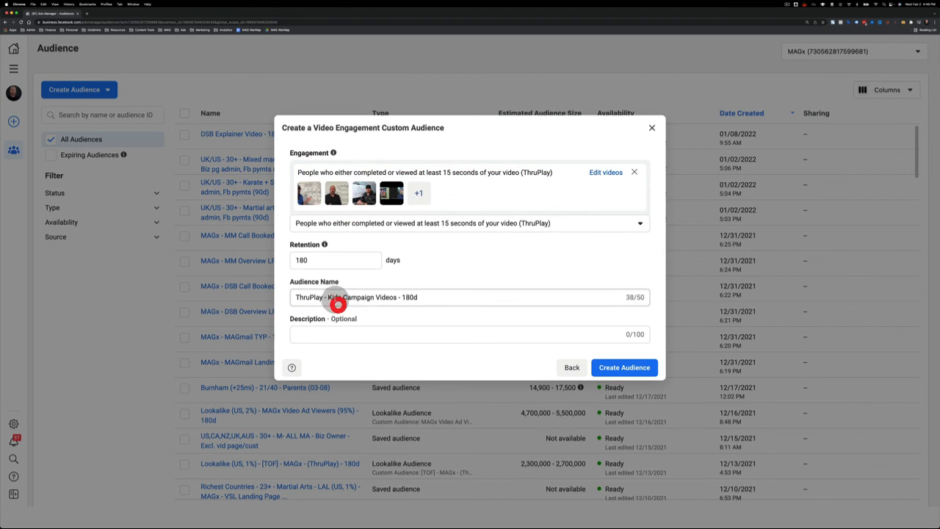
left_click_drag(340, 299, 397, 297)
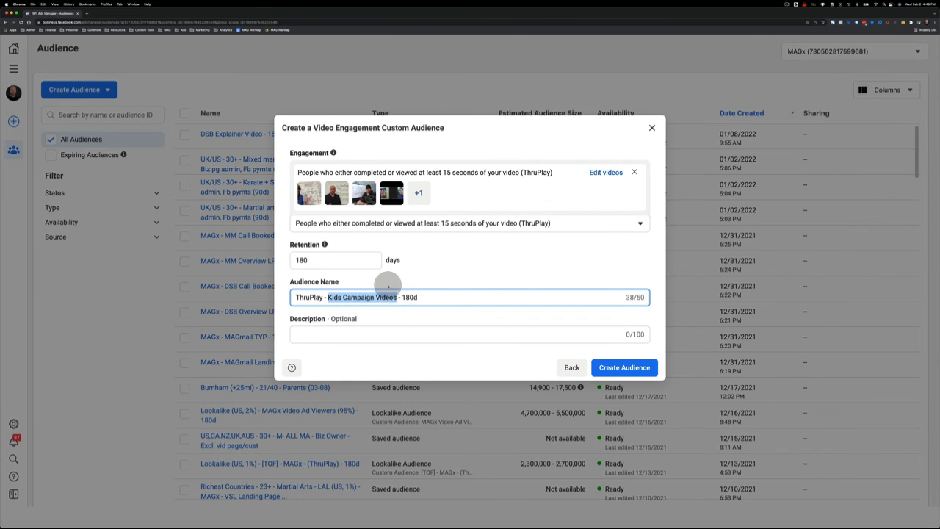
left_click(387, 282)
left_click(387, 283)
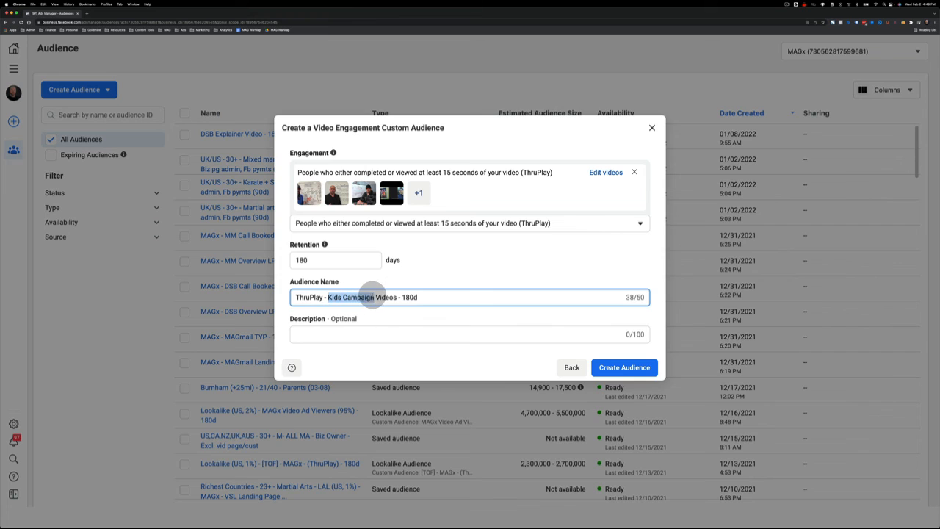
Step: Change the audience name to "ThruPlay - Kids Camp - UK 24/35 parents - 180d" and back out of the audience creation without saving
left_click(395, 296)
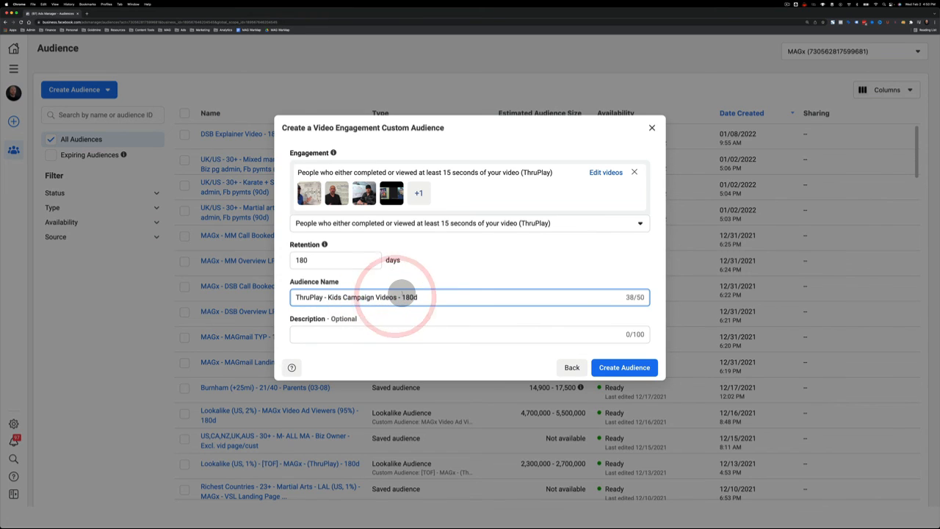
type("- UK 24/35 parent")
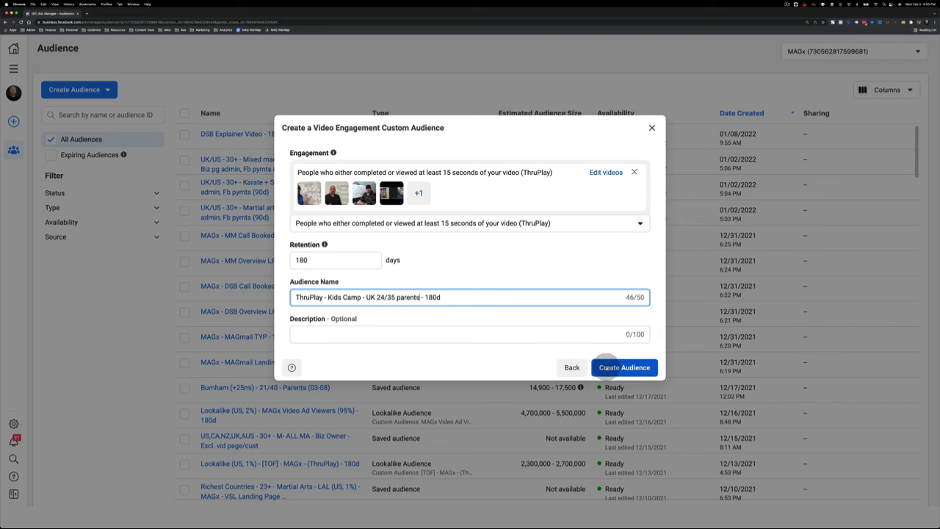
left_click(571, 366)
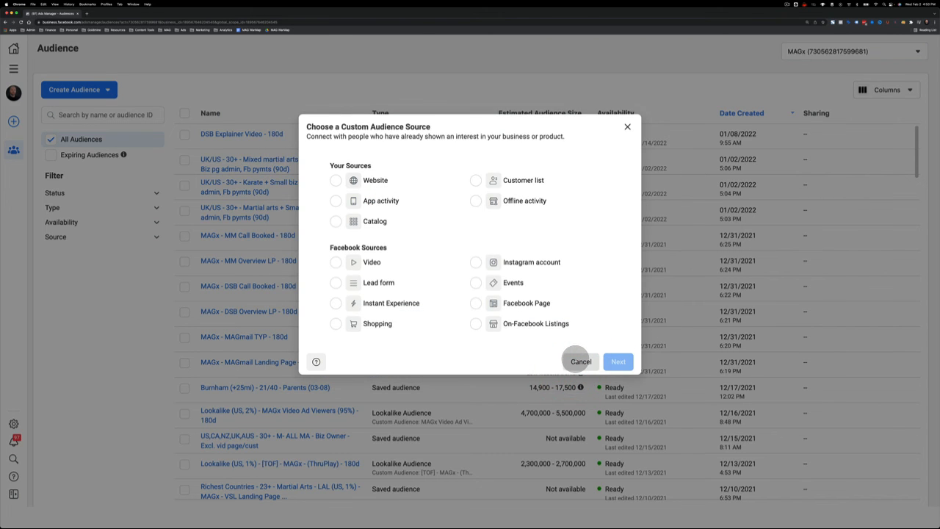
left_click(570, 363)
left_click(149, 296)
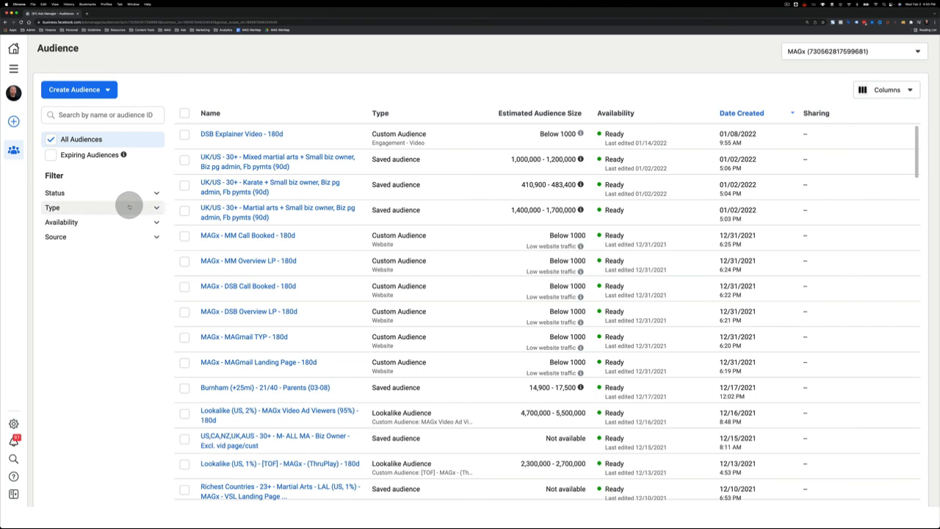
Step: Filter the audience list by type to show only custom audiences and collapse the type filter
left_click(130, 206)
left_click(100, 227)
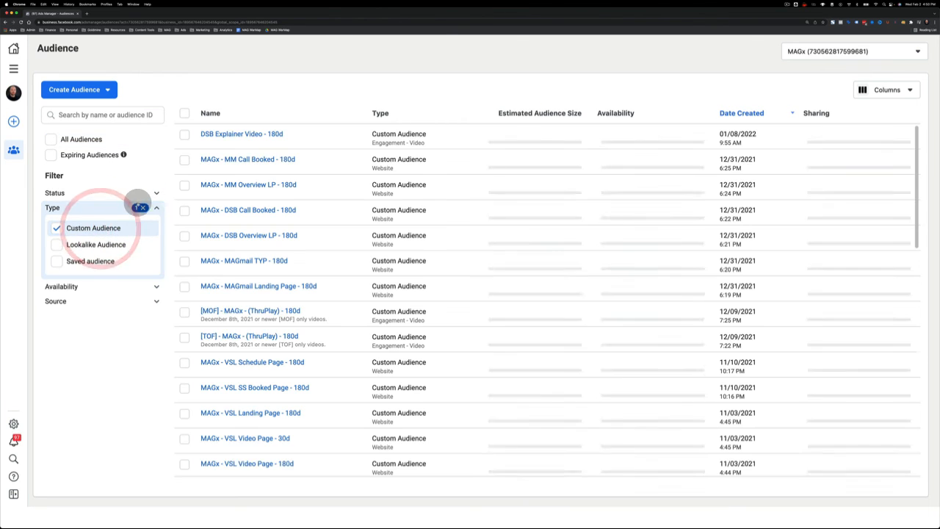
left_click(154, 207)
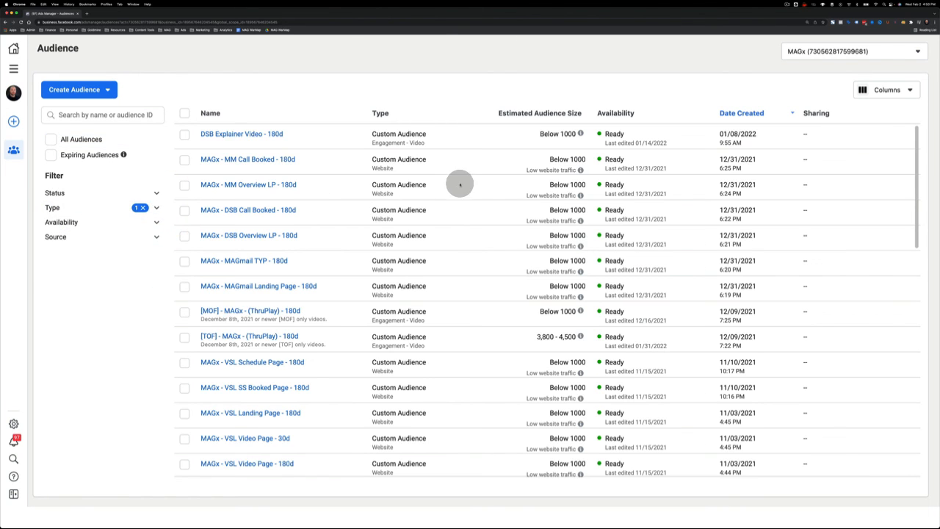
Step: Examine the estimated sizes of the listed custom audiences, including the [TOF] - MAGx - (ThruPlay) - 180d audience
mouse_move(580, 134)
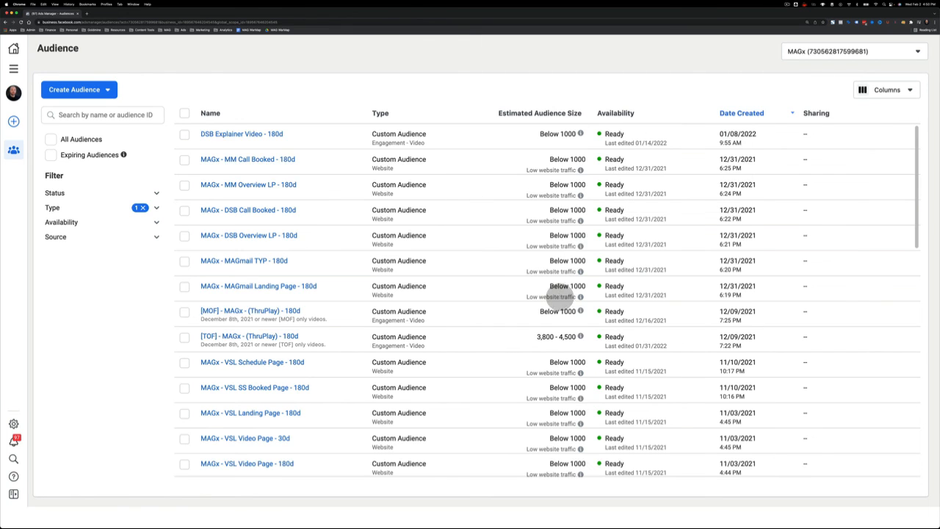
left_click_drag(529, 345, 581, 336)
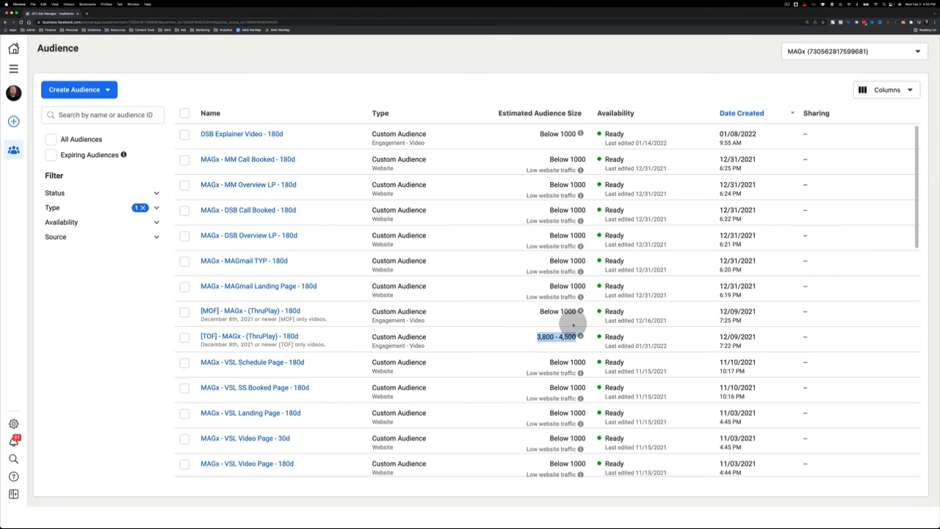
scroll(560, 342, "down", 5)
scroll(559, 342, "down", 4)
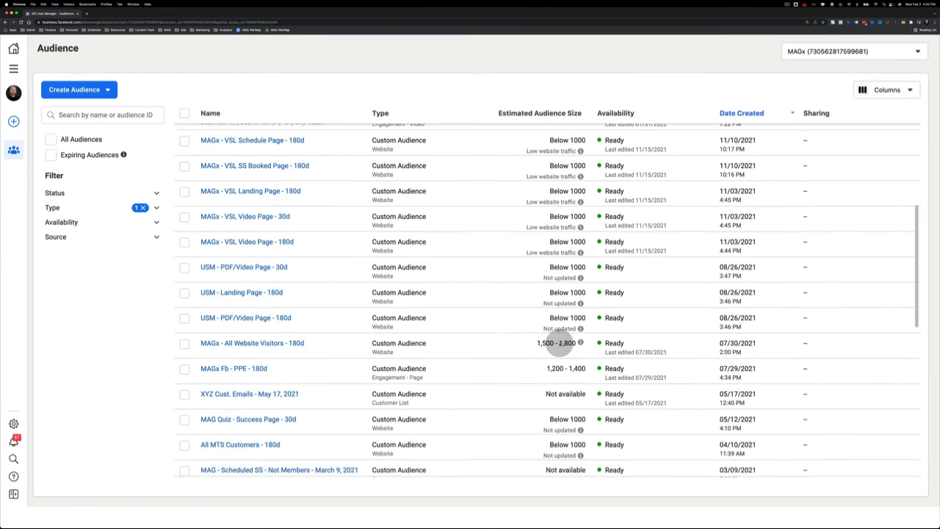
scroll(559, 338, "up", 8)
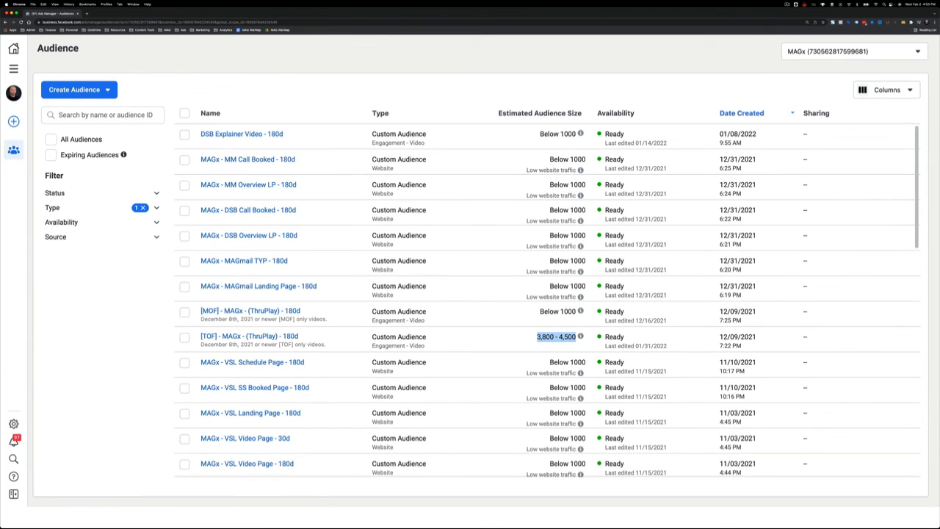
Step: Sort the custom audiences by estimated audience size, largest first, and look over the sorted list
left_click(547, 113)
left_click(548, 112)
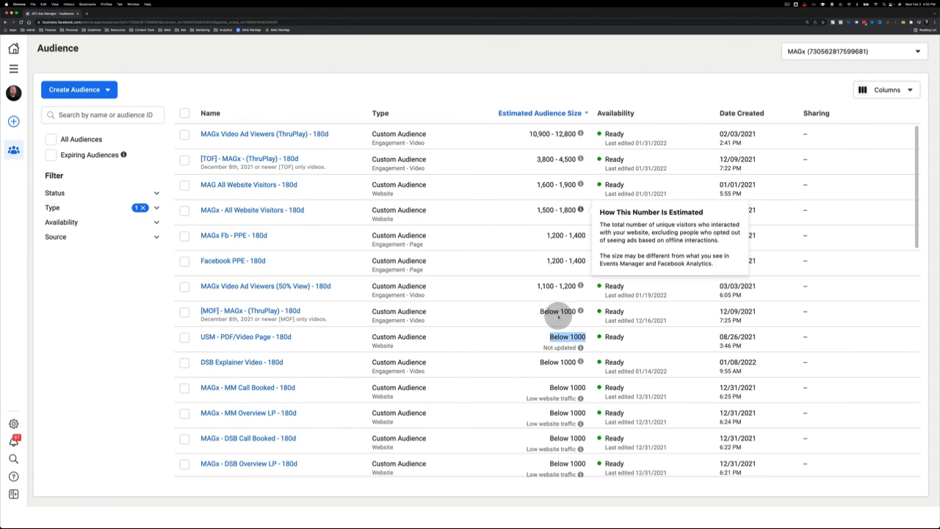
left_click(473, 85)
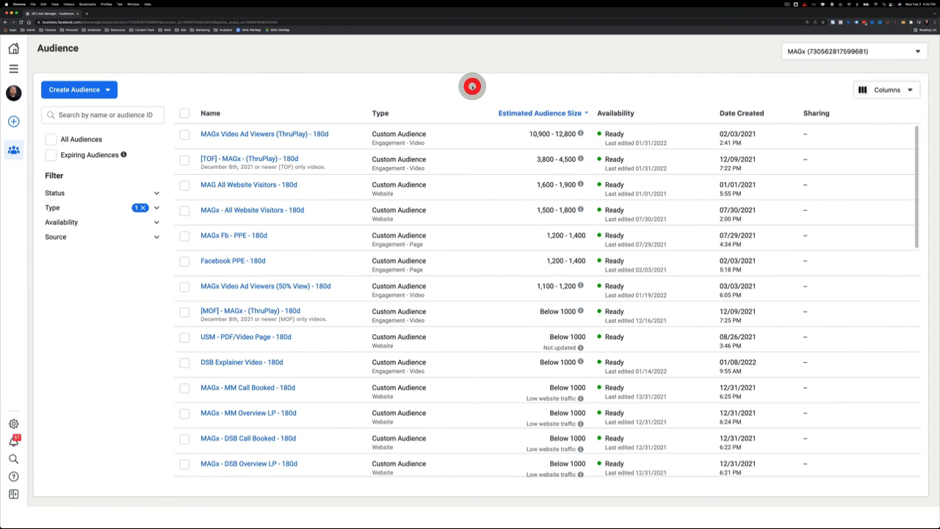
mouse_move(249, 165)
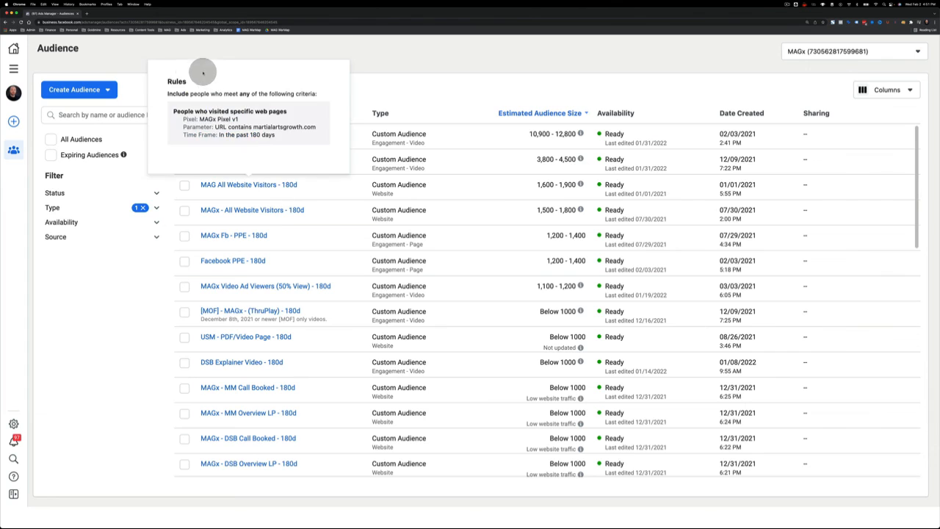
left_click(133, 80)
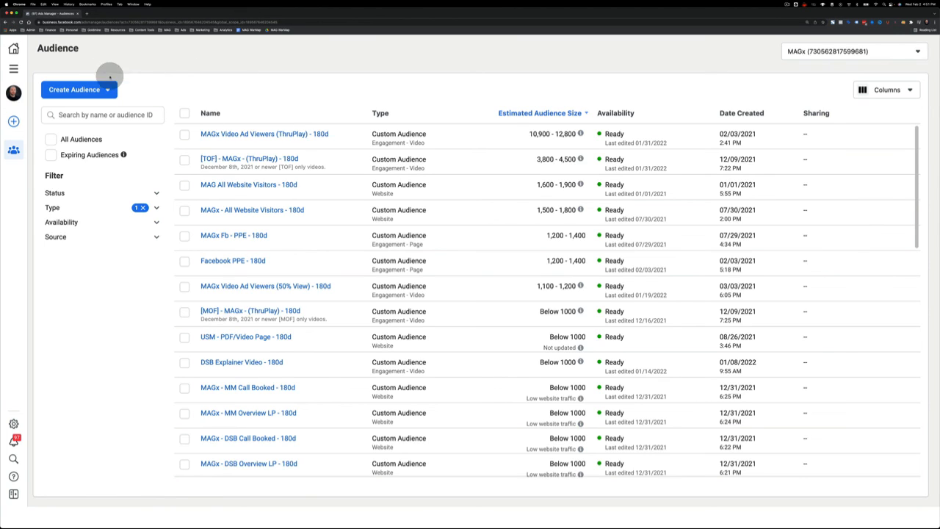
Step: Switch from Audiences back to the campaign list in Ads Manager
left_click(13, 68)
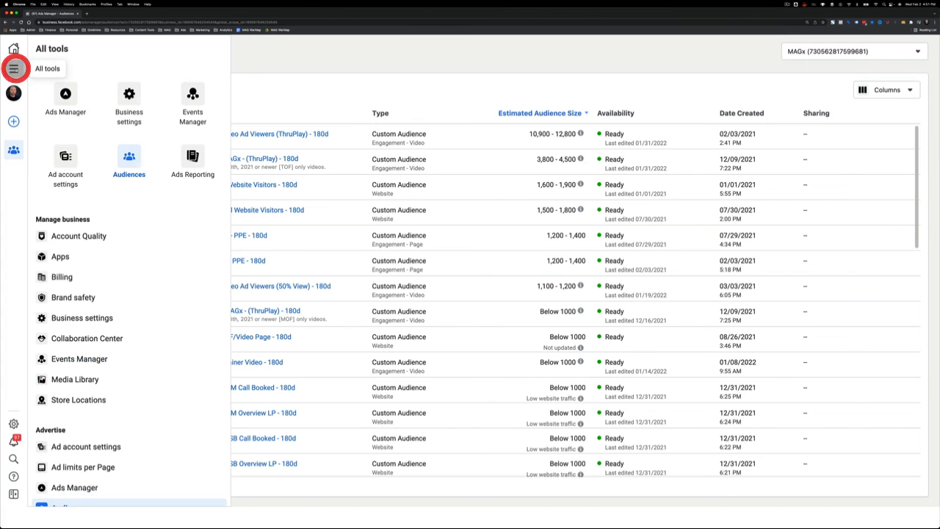
left_click(65, 93)
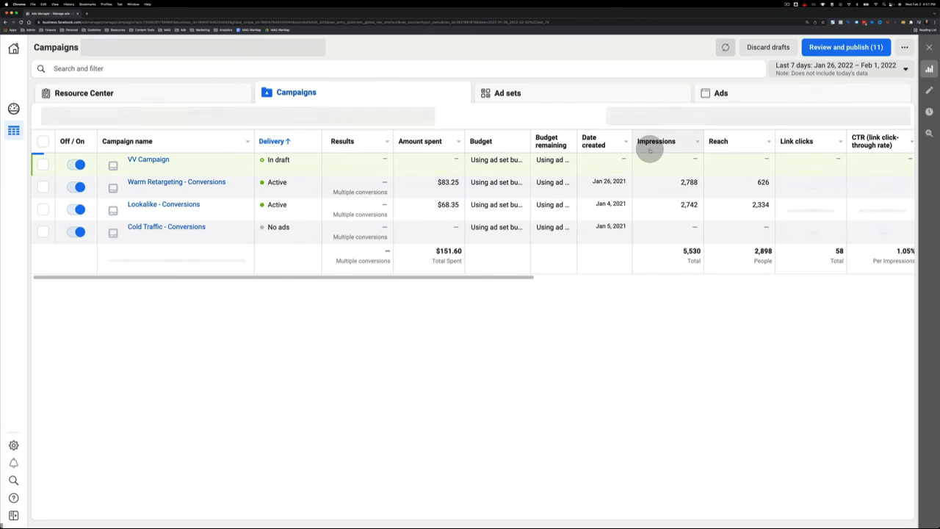
left_click(459, 46)
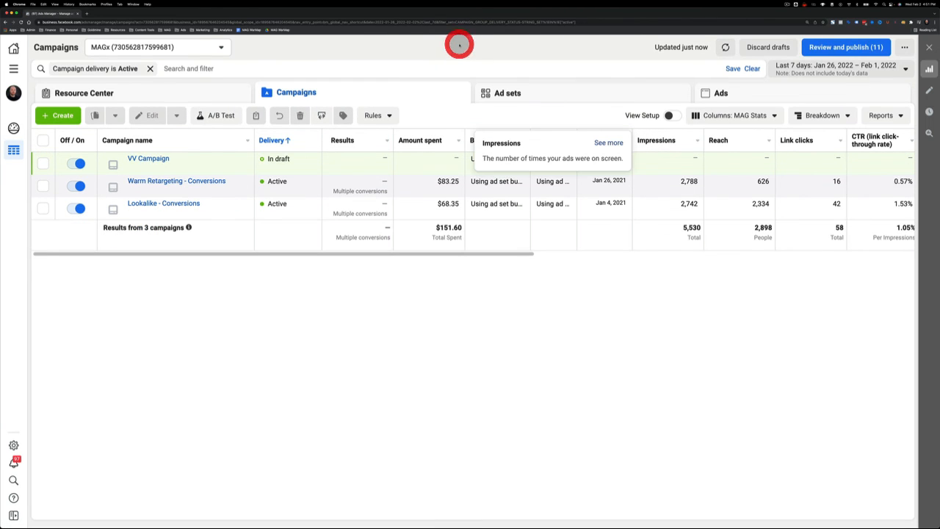